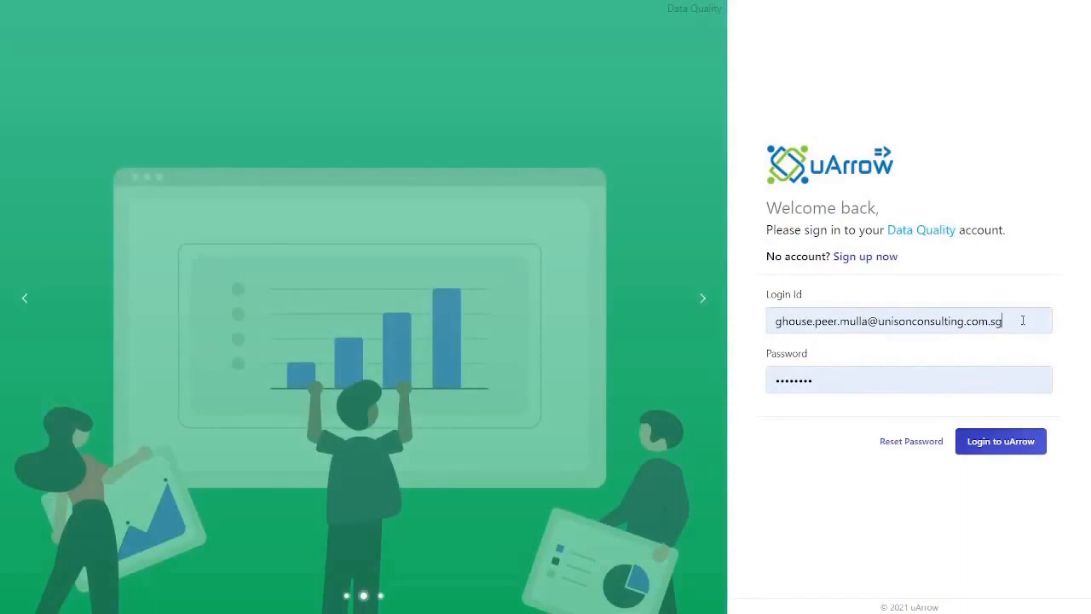
Sign in to the Data Quality account with the saved login ID and password
left_click(1022, 320)
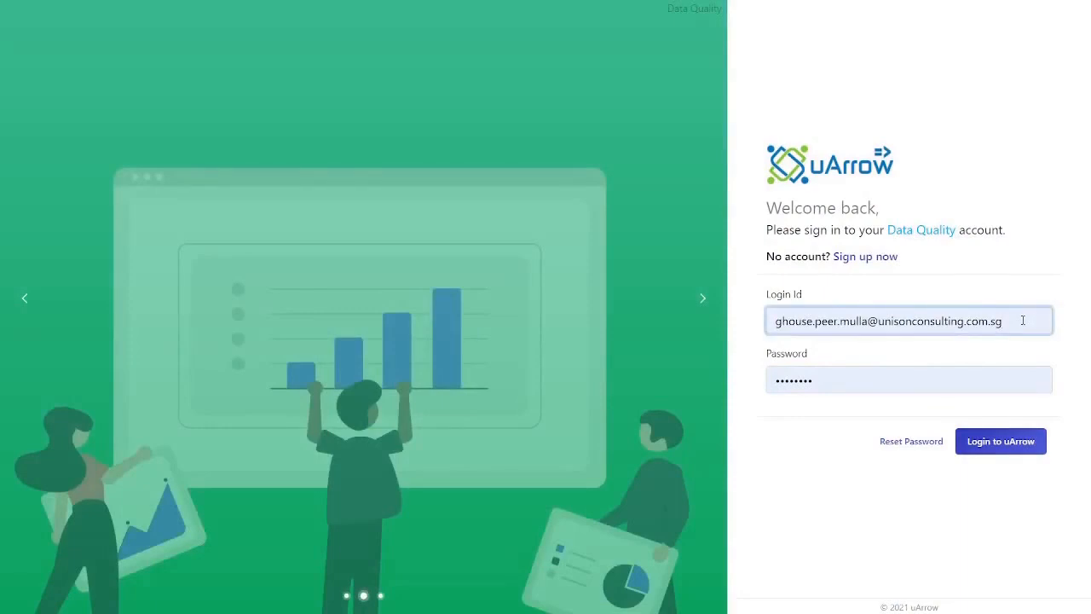
left_click(977, 361)
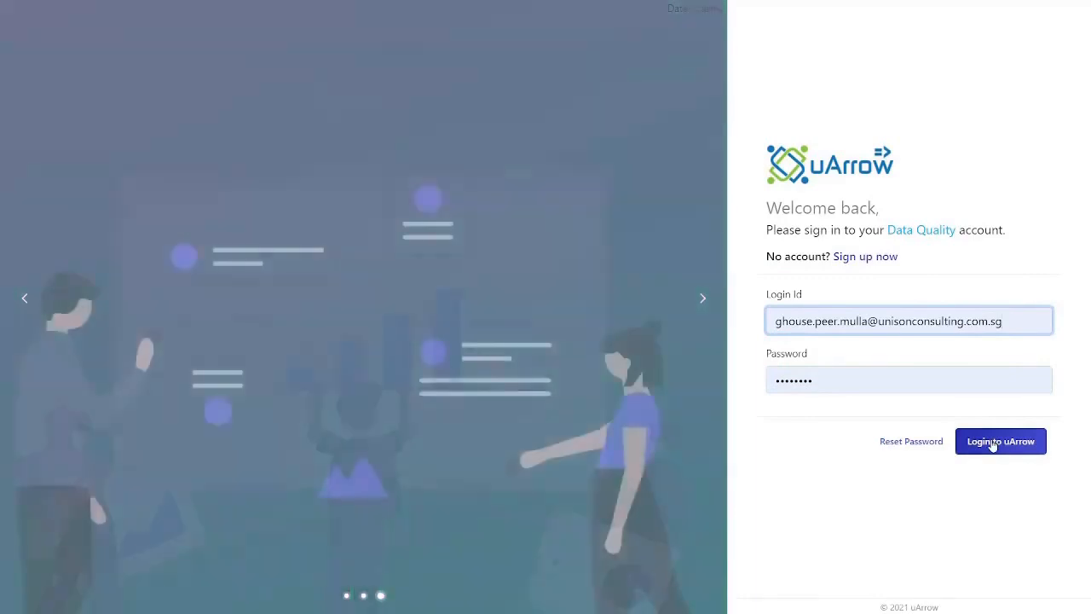
left_click(993, 446)
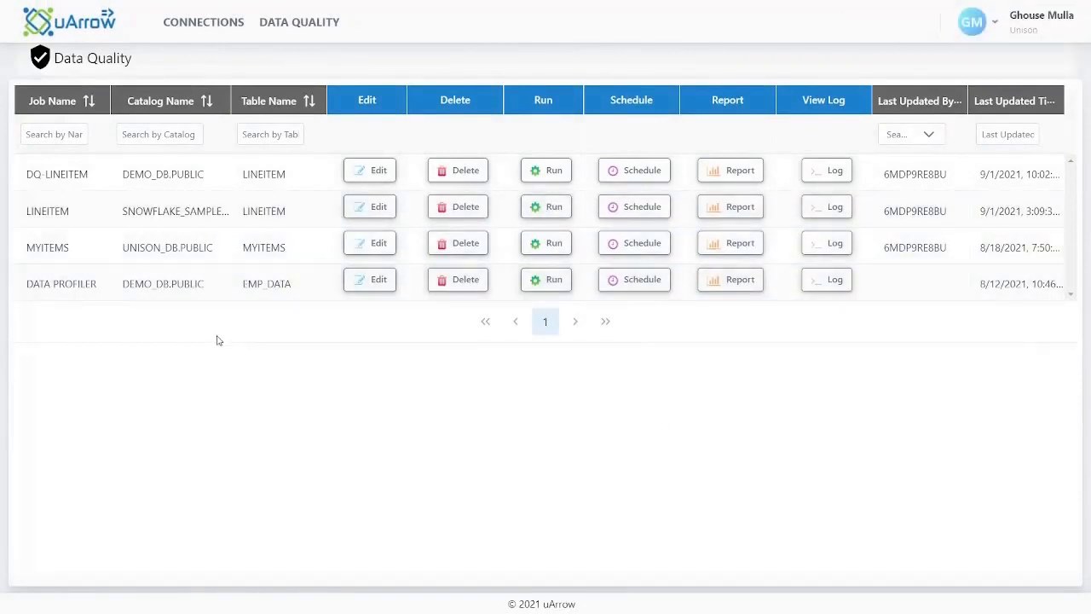
Go to the connections overview and start a new flat-file (.csv) upload
left_click(209, 24)
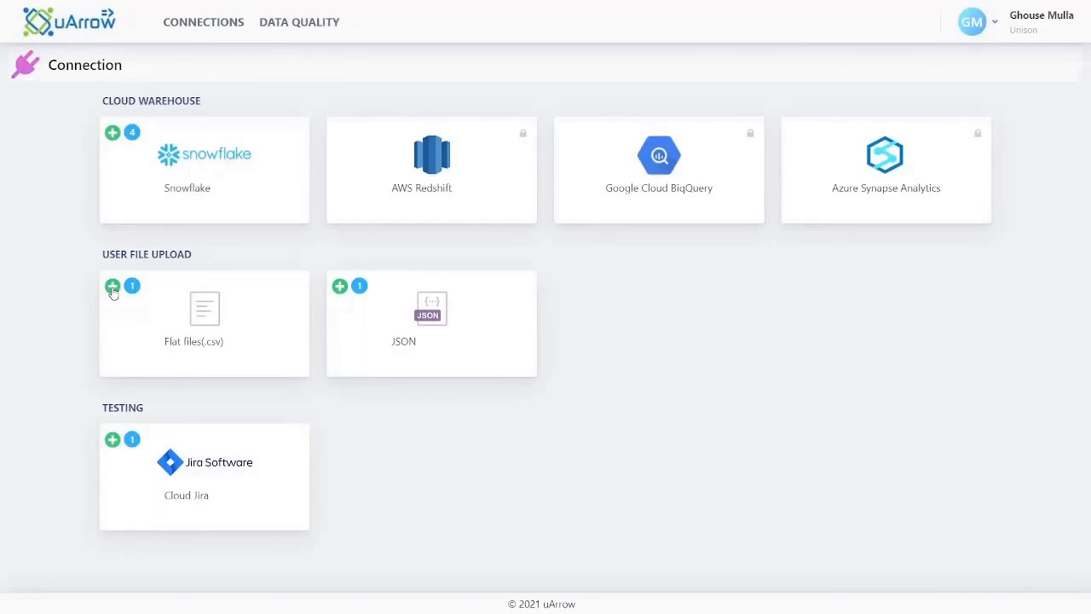
left_click(112, 287)
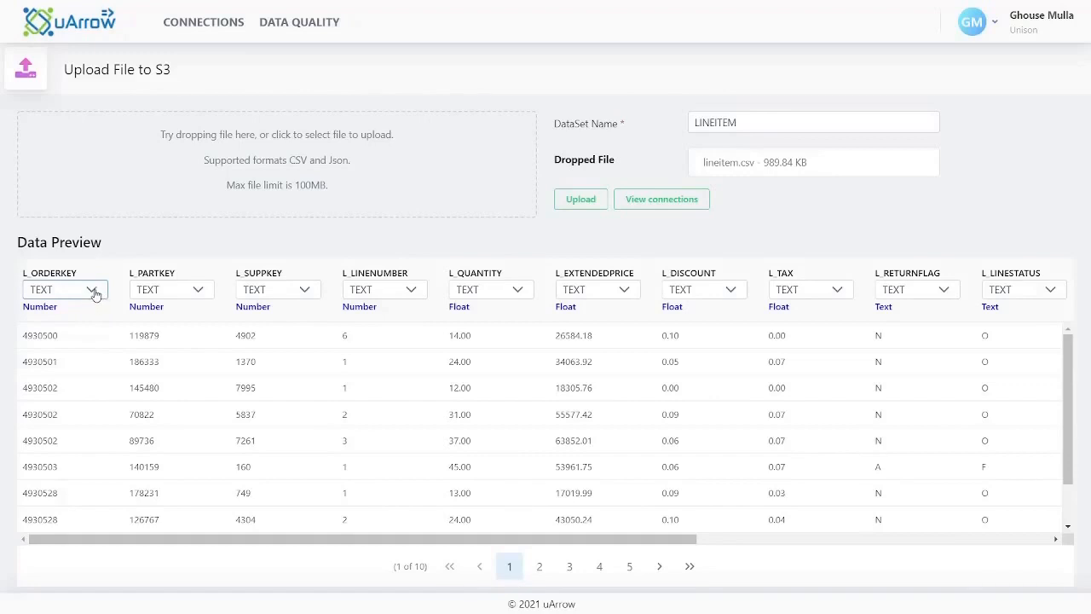
Set the data type of L_ORDERKEY, L_PARTKEY, L_SUPPKEY and L_LINENUMBER to NUMBER
left_click(92, 294)
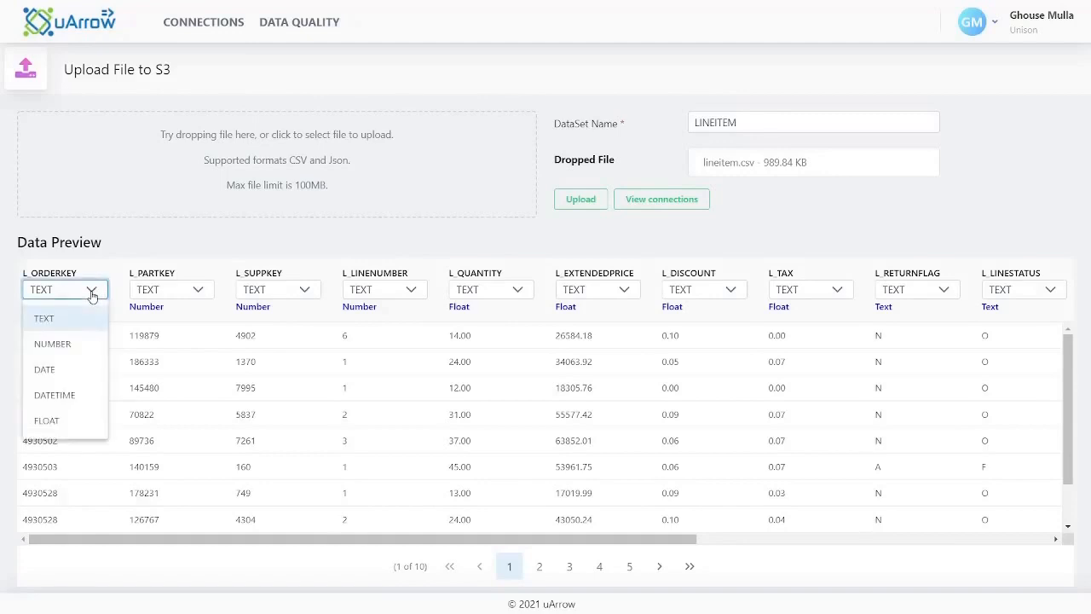
left_click(74, 344)
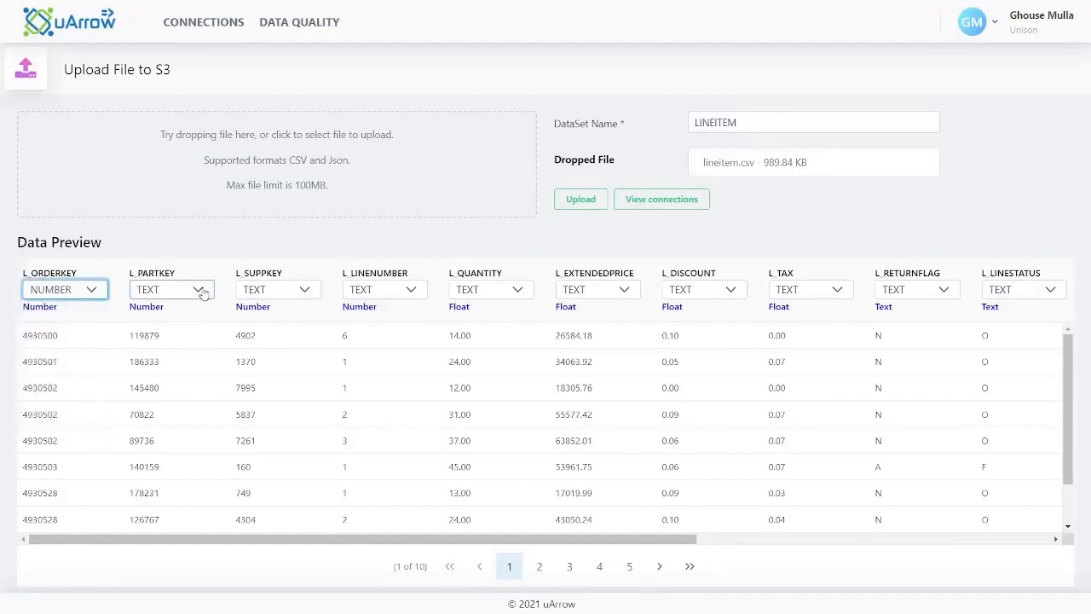
left_click(198, 289)
left_click(171, 345)
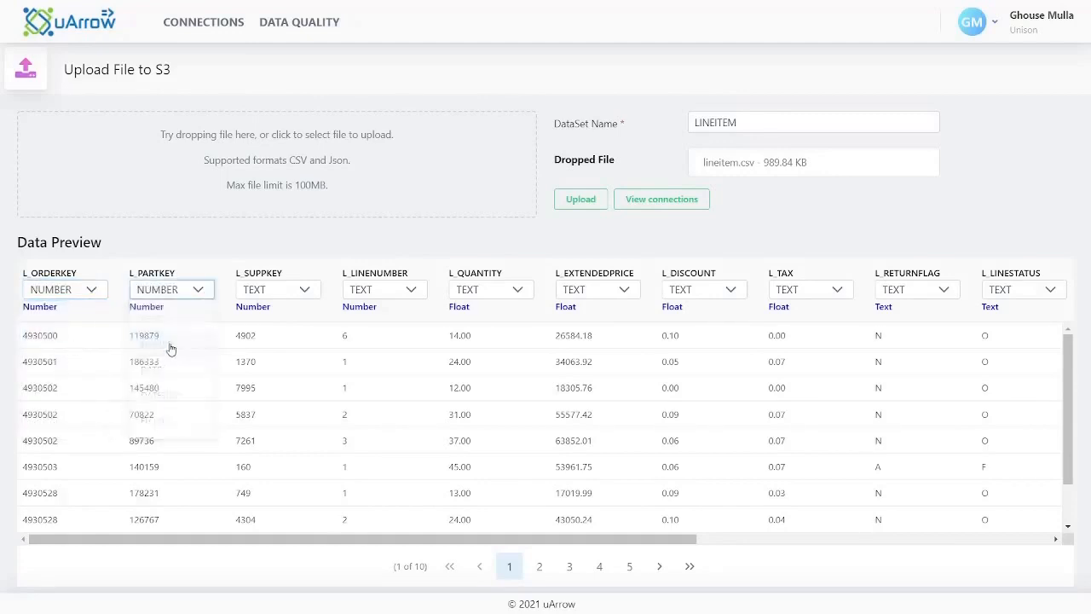
left_click(305, 291)
left_click(271, 347)
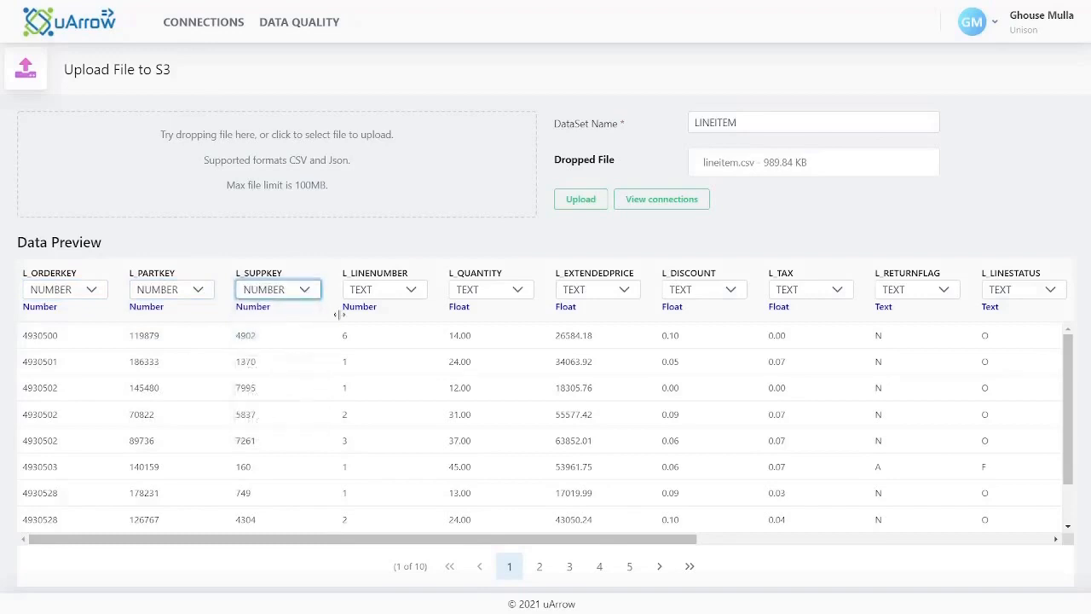
left_click(412, 291)
left_click(379, 346)
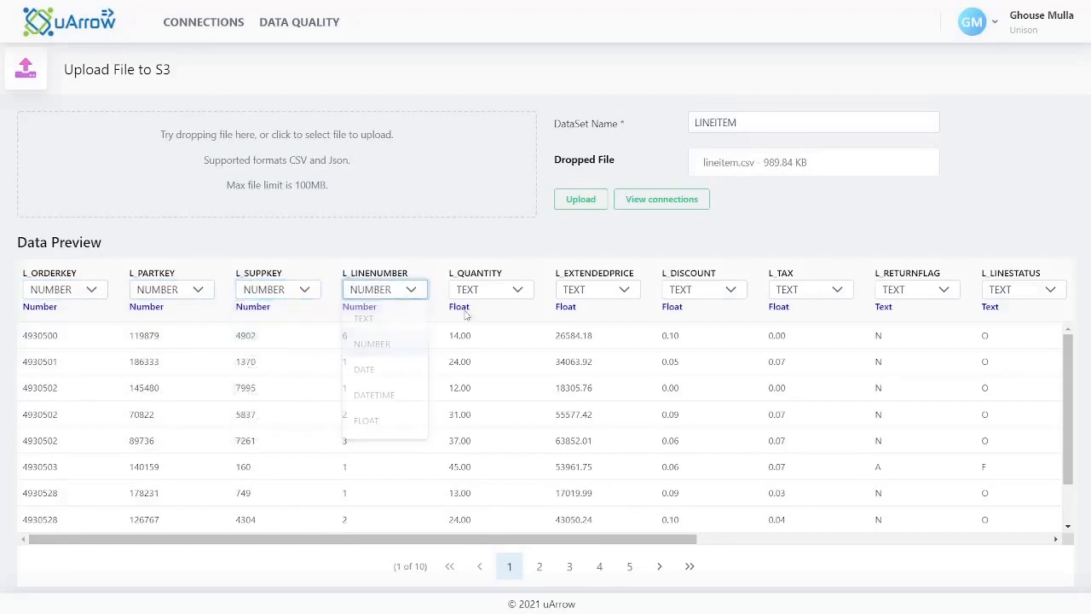
Set the data type of L_QUANTITY, L_EXTENDEDPRICE, L_DISCOUNT and L_TAX to FLOAT
left_click(519, 290)
left_click(491, 422)
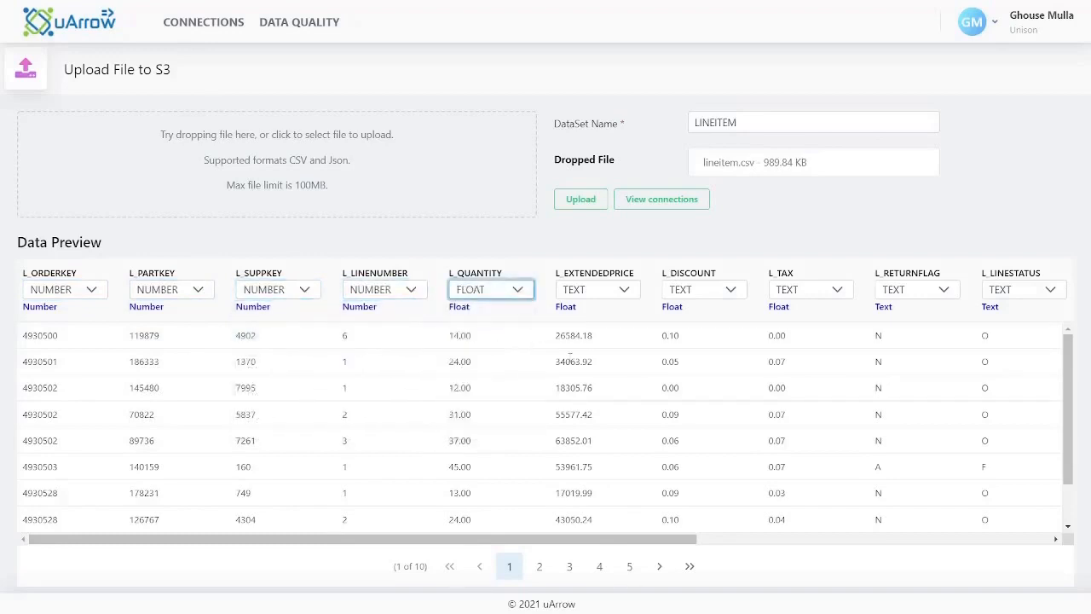
left_click(625, 290)
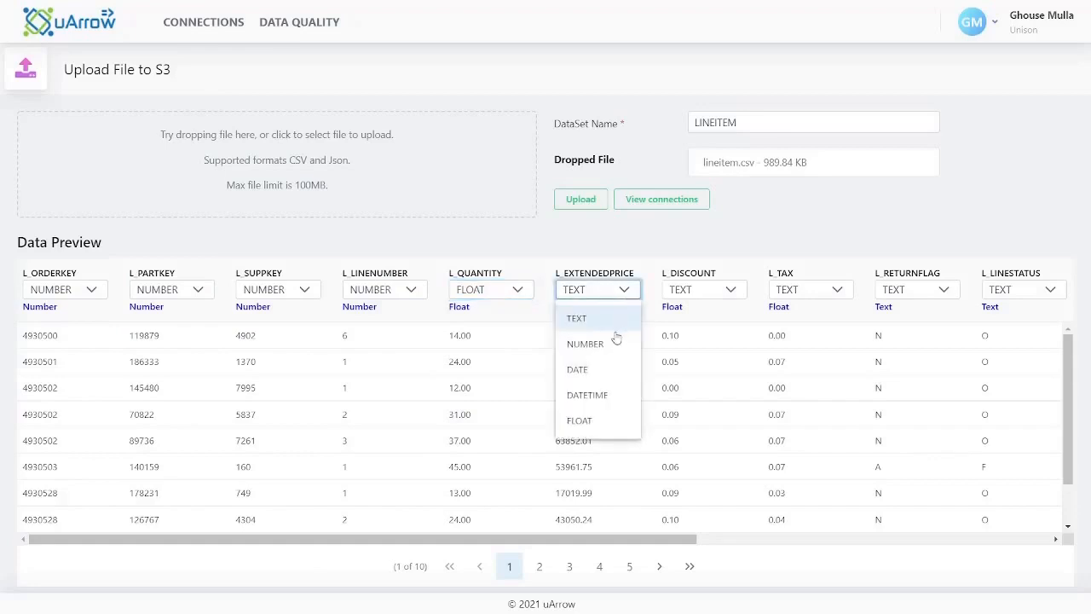
left_click(589, 420)
left_click(731, 290)
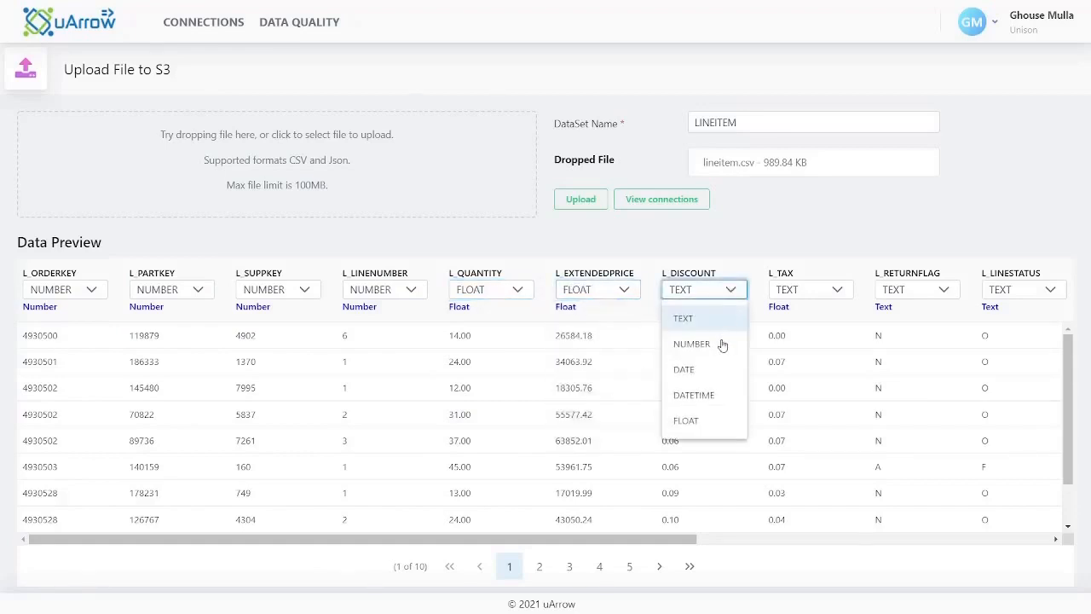
left_click(687, 419)
left_click(833, 290)
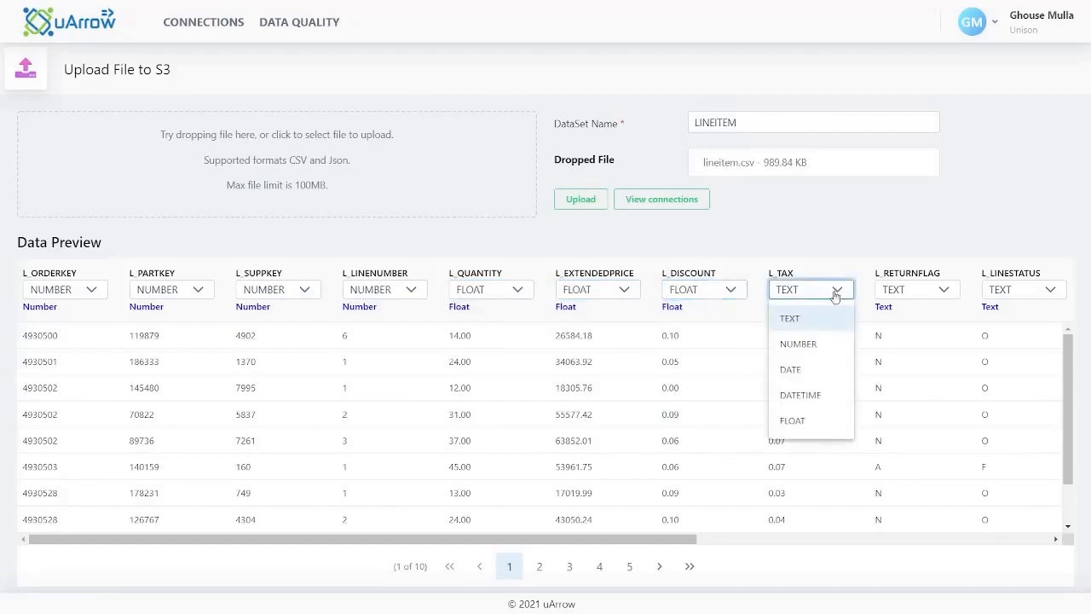
left_click(810, 419)
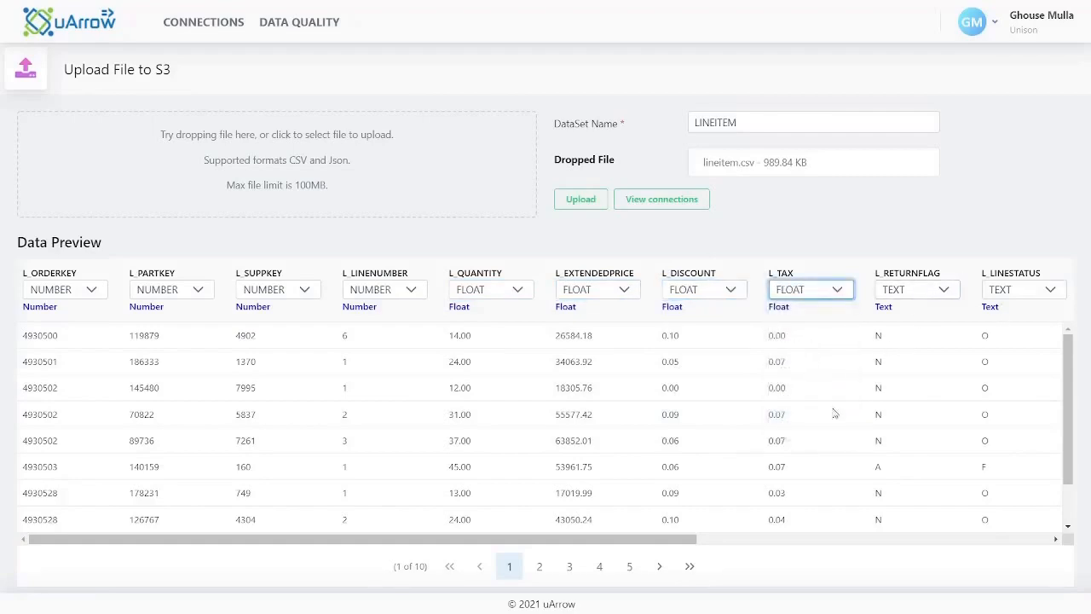
Set the L_SHIPDATE column to DATE and save YYYY-MM-DD as its date format
left_click_drag(685, 540, 945, 494)
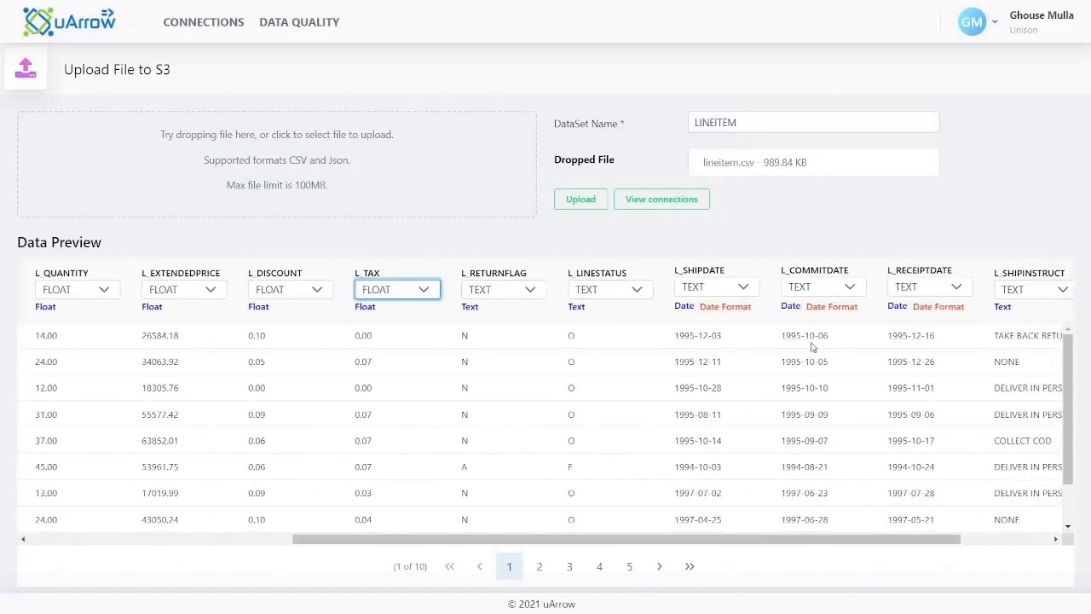
left_click(744, 288)
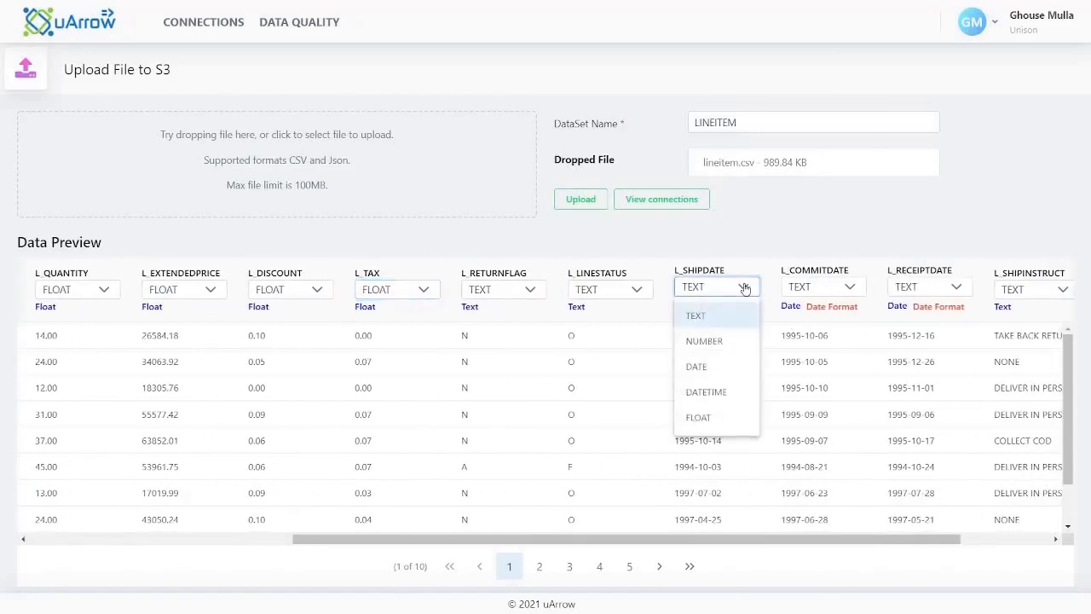
left_click(699, 366)
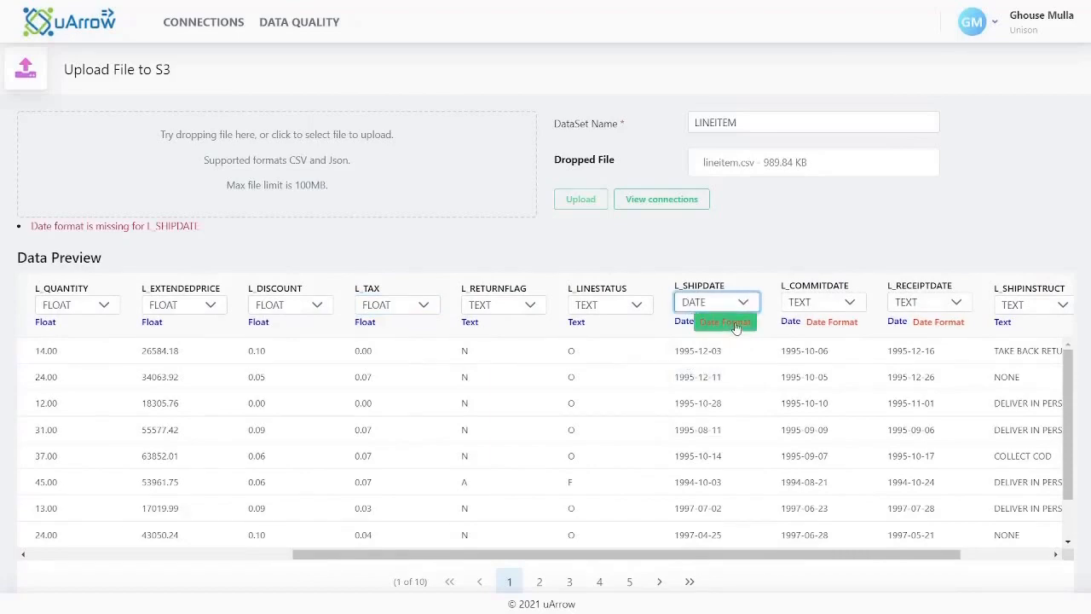
left_click(735, 324)
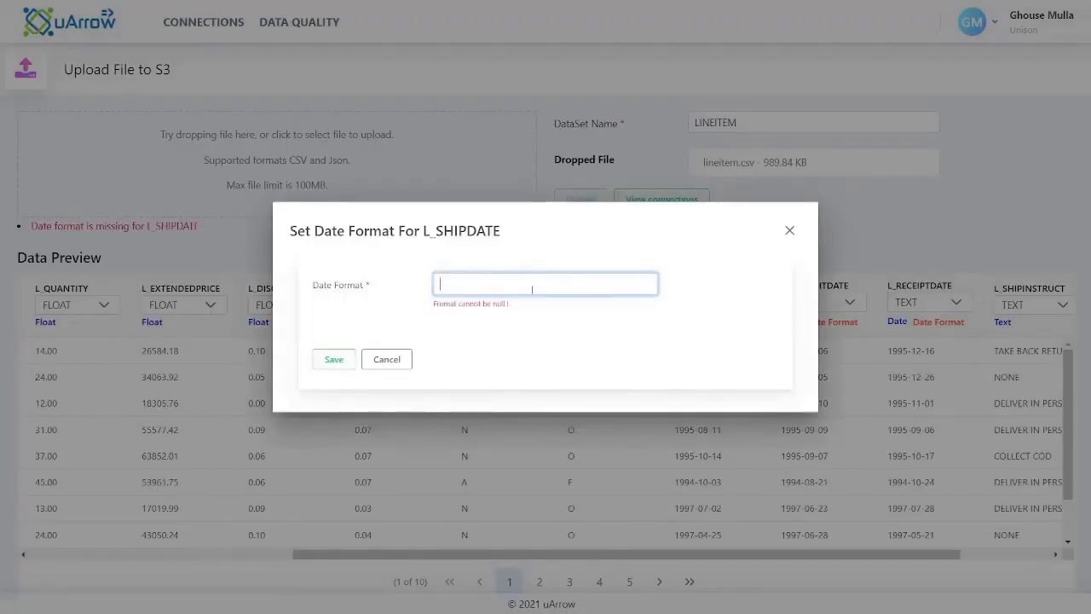
type("YYYY-MM-DD")
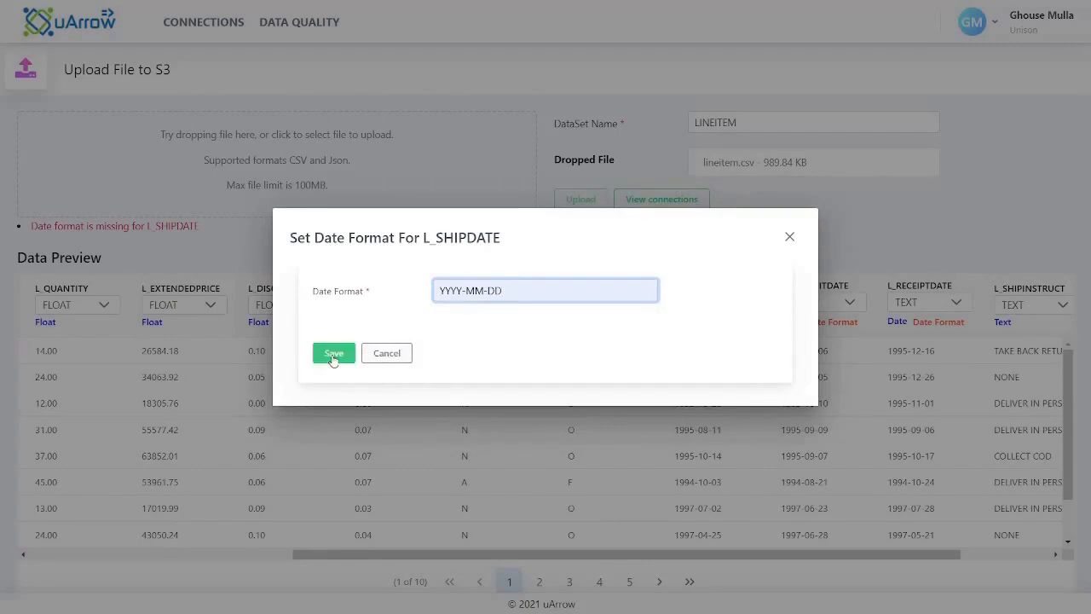
left_click(333, 357)
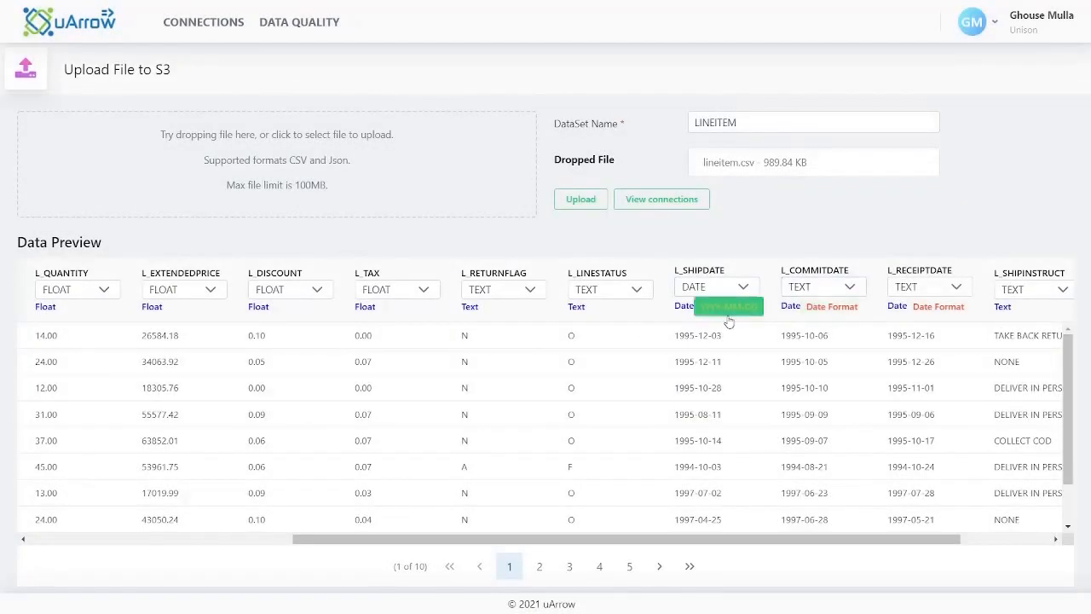
Set the L_COMMITDATE column to DATE and save YYYY-MM-DD as its date format
left_click(850, 288)
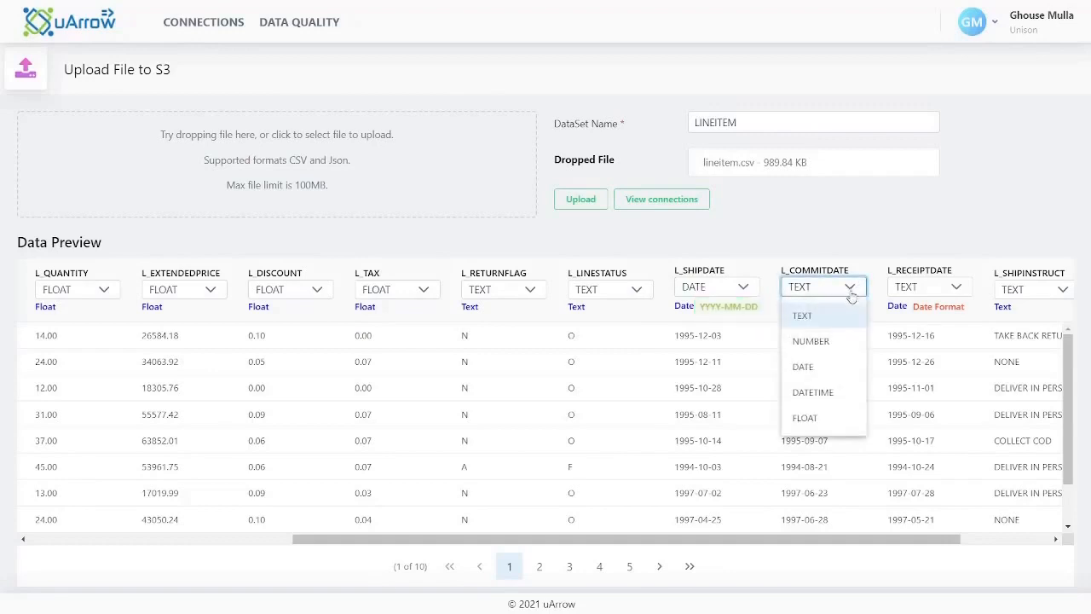
left_click(820, 368)
left_click(835, 324)
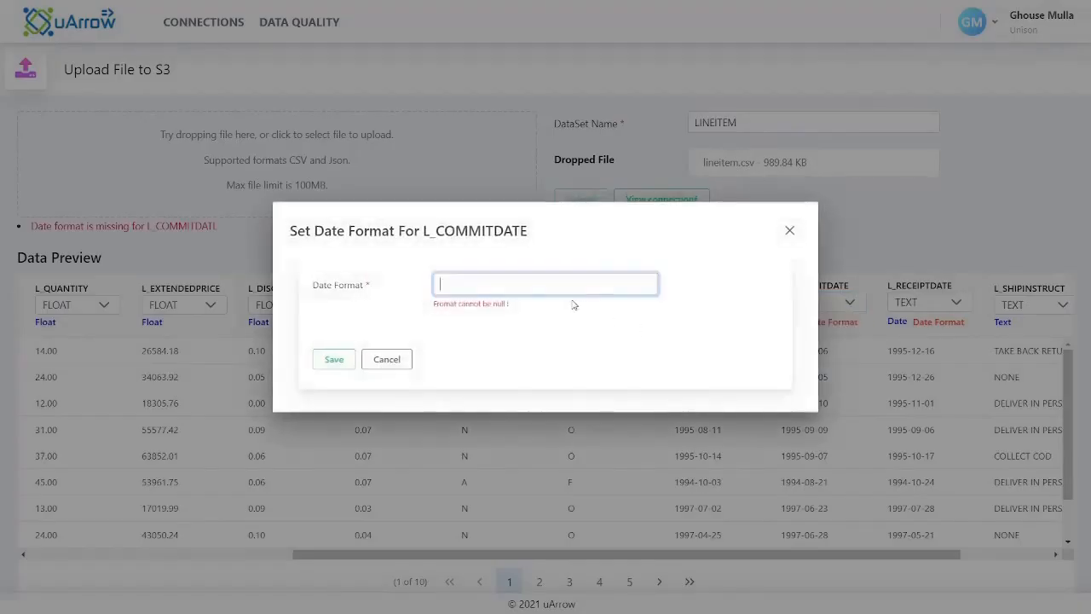
type("YYYY-MM-DD")
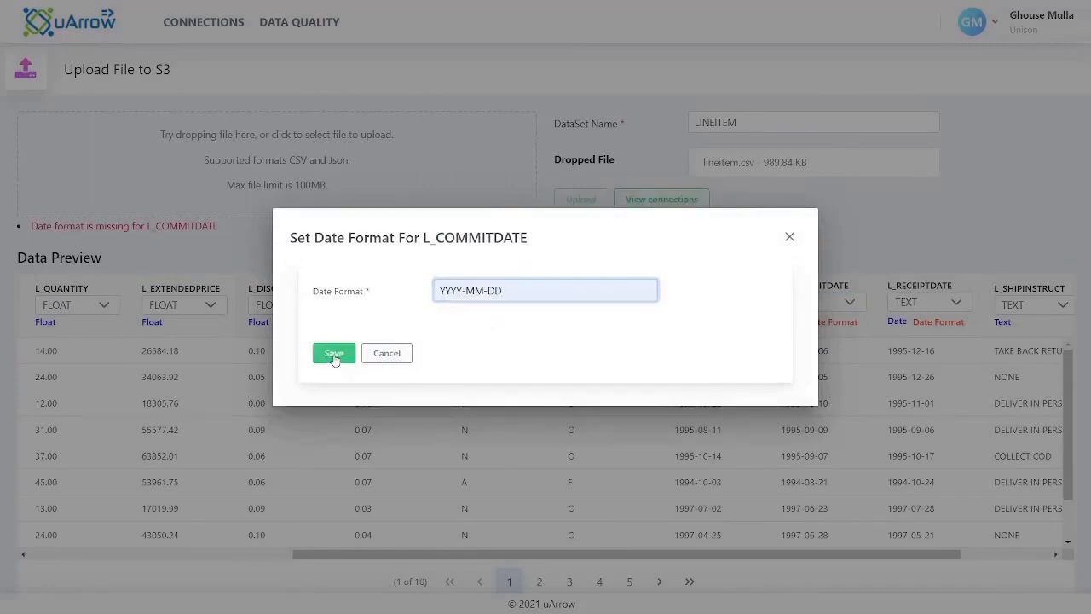
key("Return")
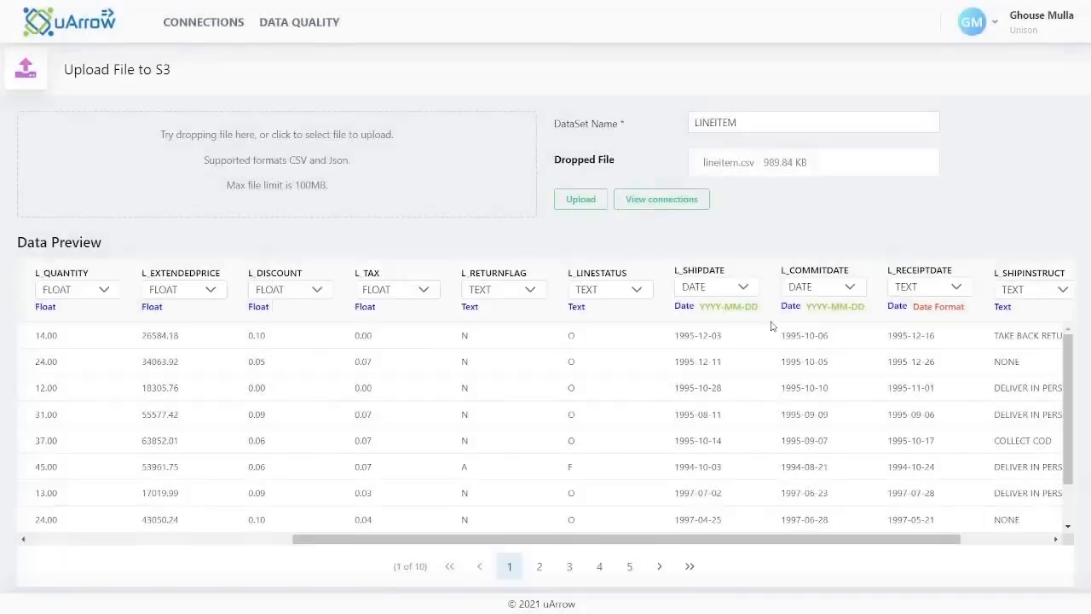
Set the L_RECEIPTDATE column to DATE and save YYYY-MM-DD as its date format
left_click(953, 288)
left_click(923, 366)
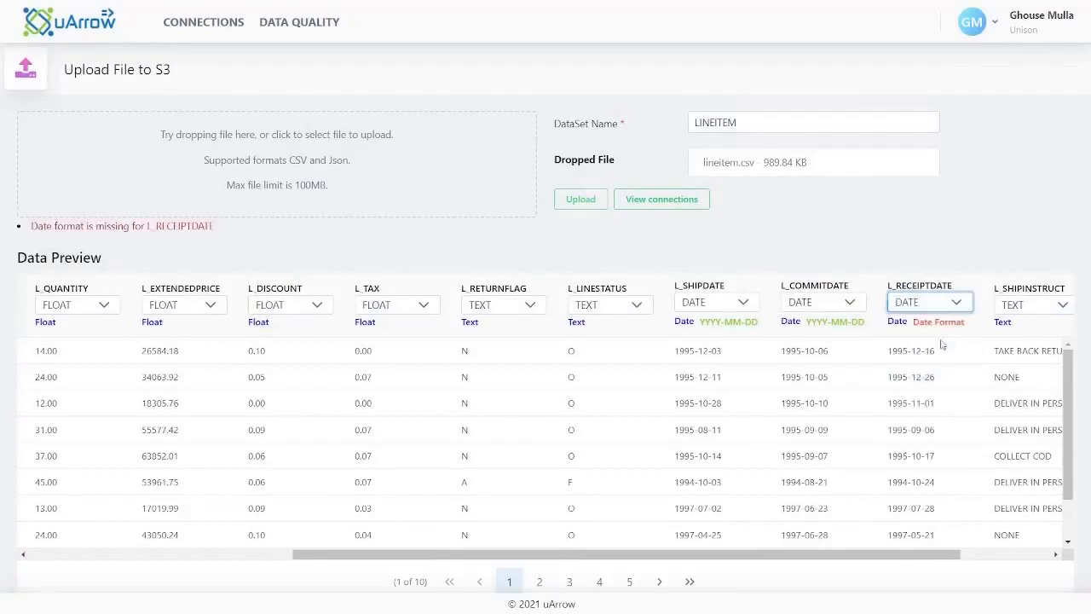
left_click(943, 325)
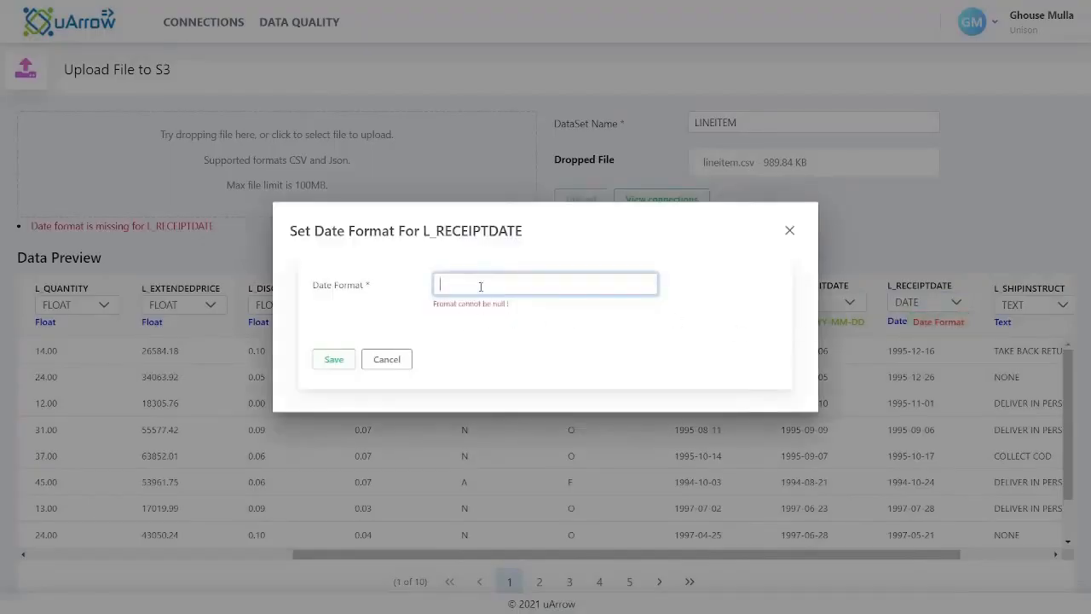
type("YYYY-MM-DD")
left_click(468, 314)
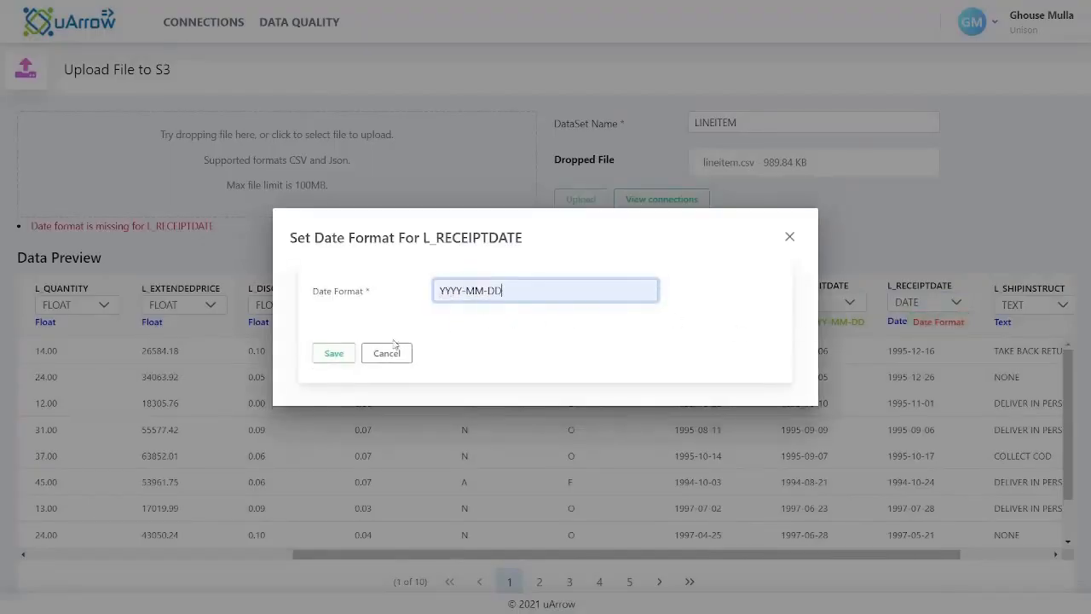
left_click(335, 354)
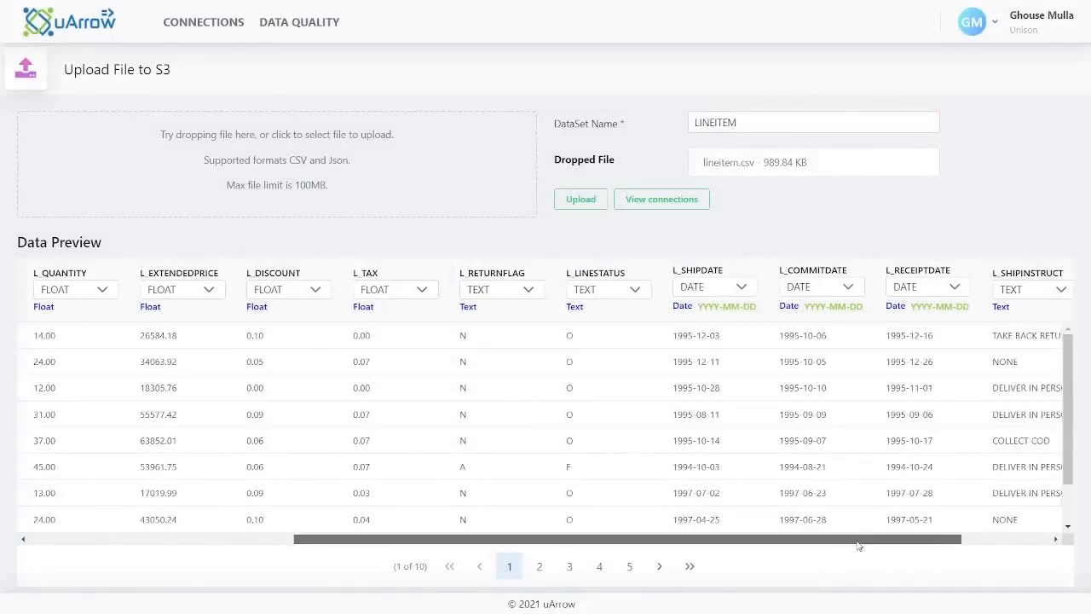
Upload lineitem.csv as the LINEITEM dataset with the assigned column types
left_click_drag(858, 540, 589, 542)
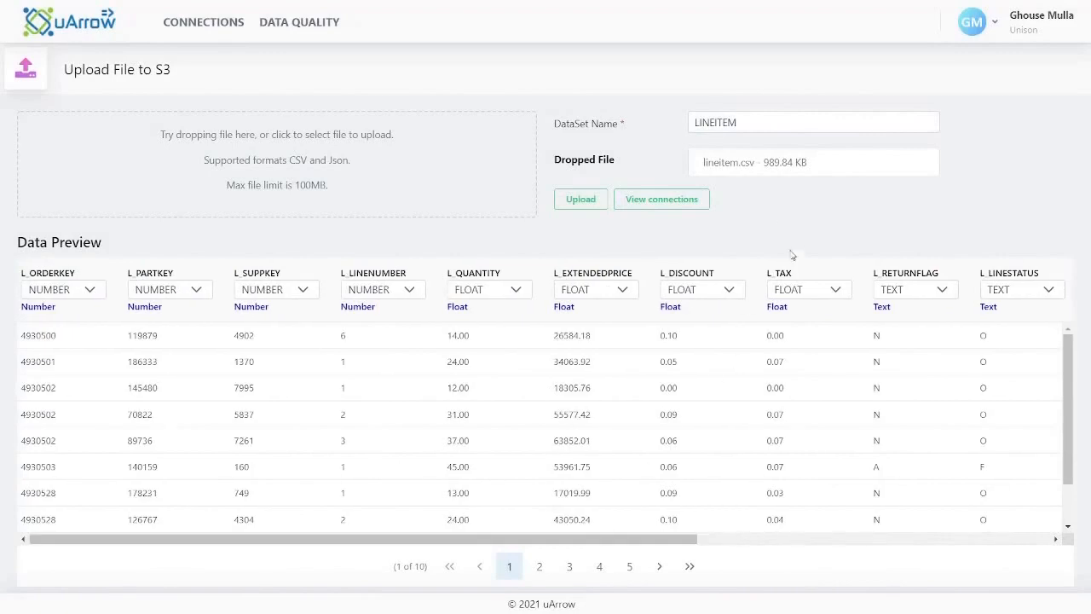
left_click(580, 200)
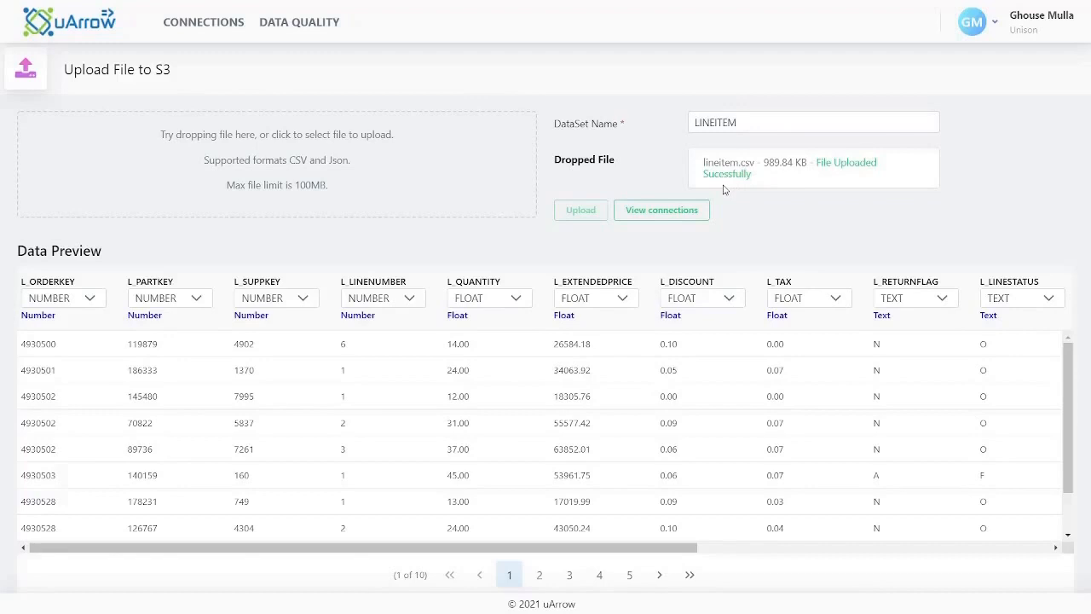
Return to the connections overview, open the flat-file (.csv) connections and look through the uploaded datasets
left_click(679, 213)
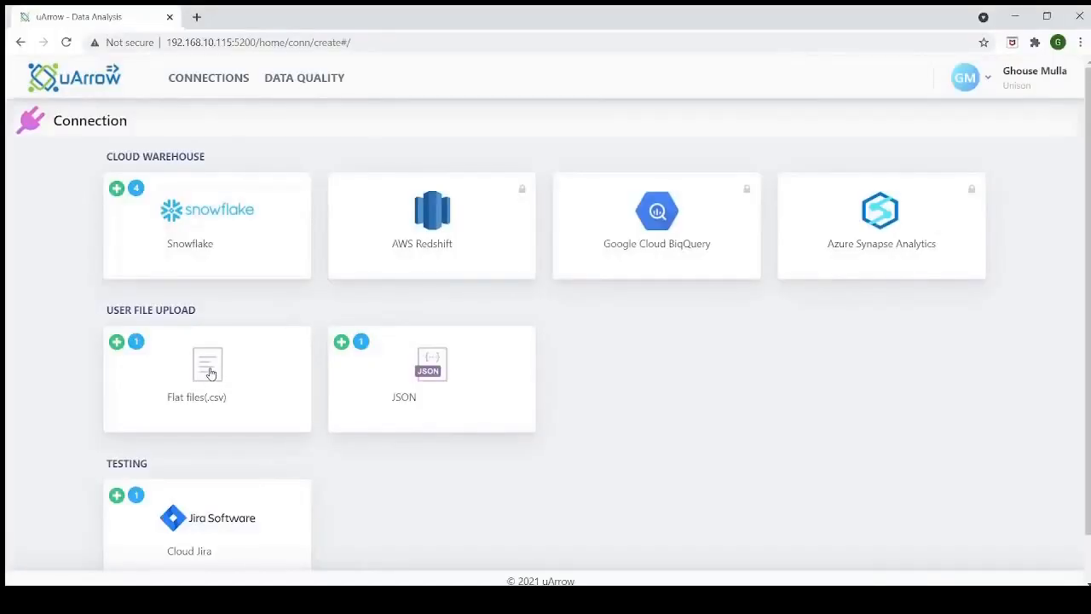
left_click(211, 373)
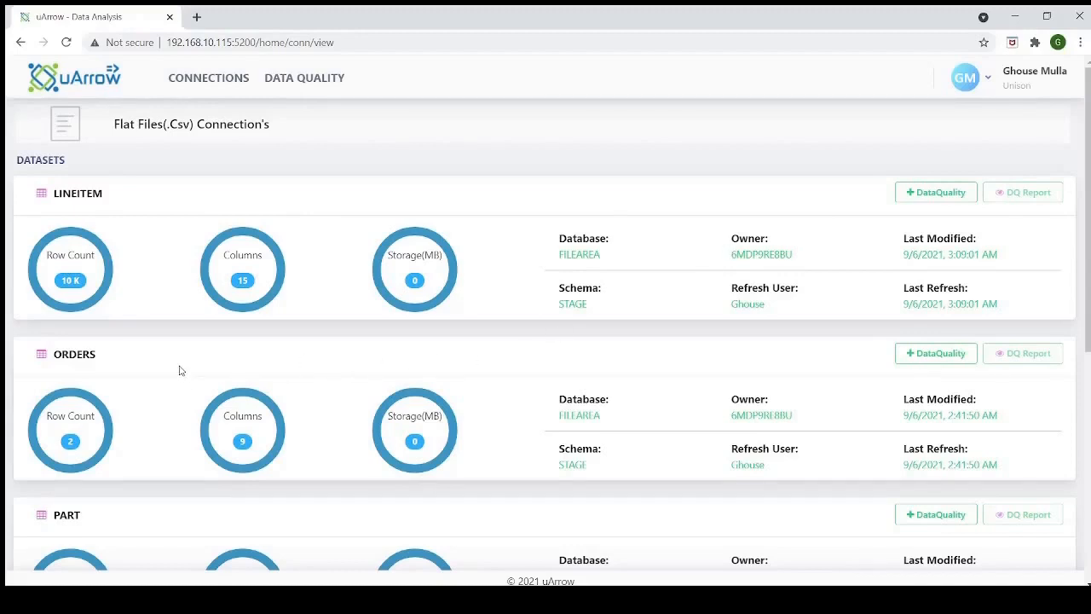
scroll(179, 370, "down", 1)
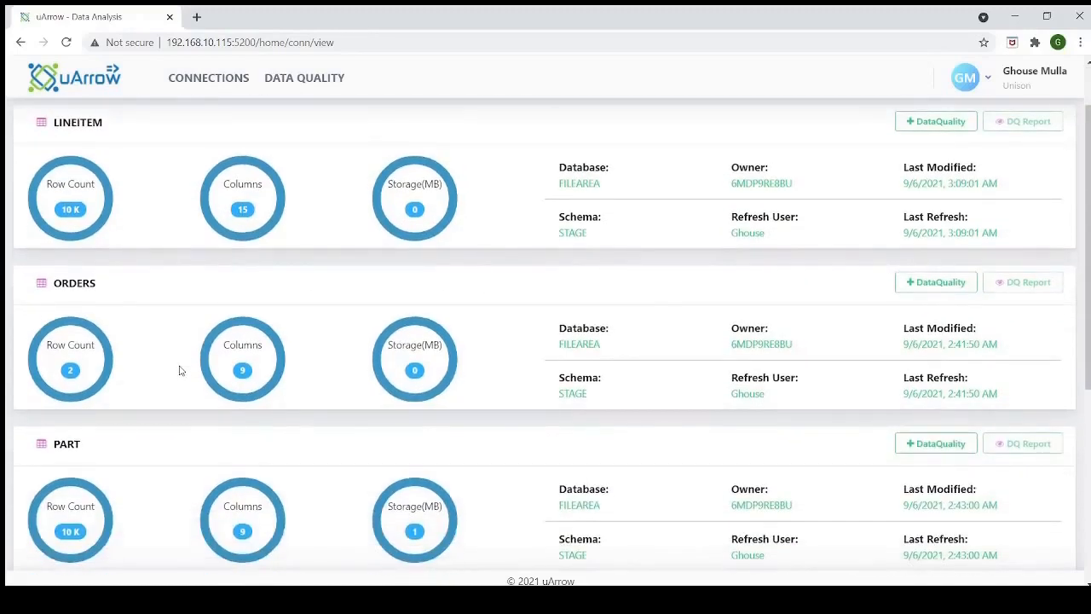
scroll(180, 353, "down", 1)
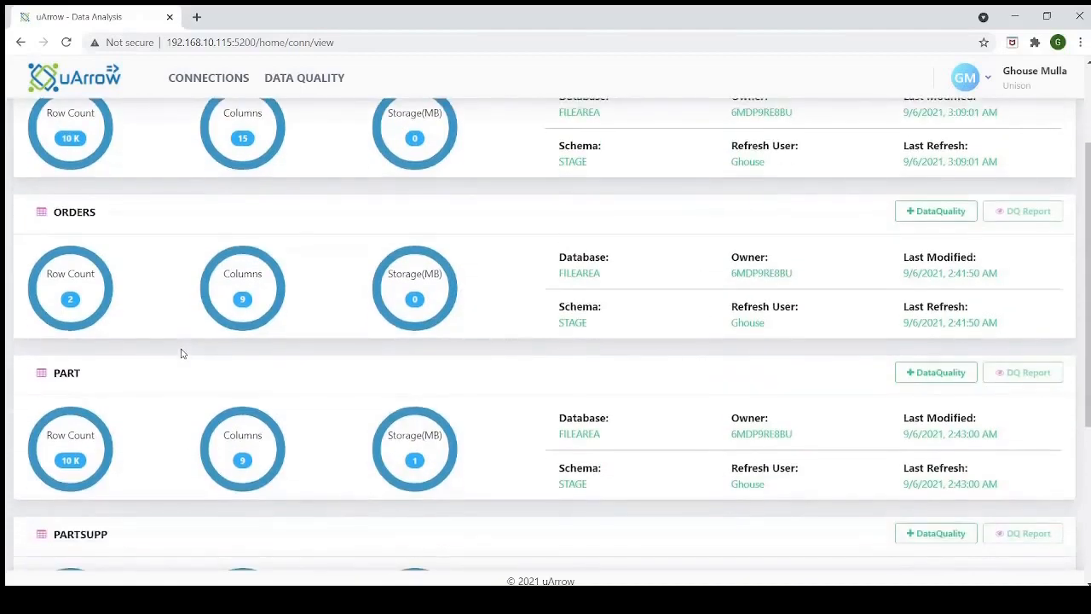
Look through the remaining uploaded datasets and open the data quality setup for the LINEITEM dataset
scroll(181, 353, "down", 1)
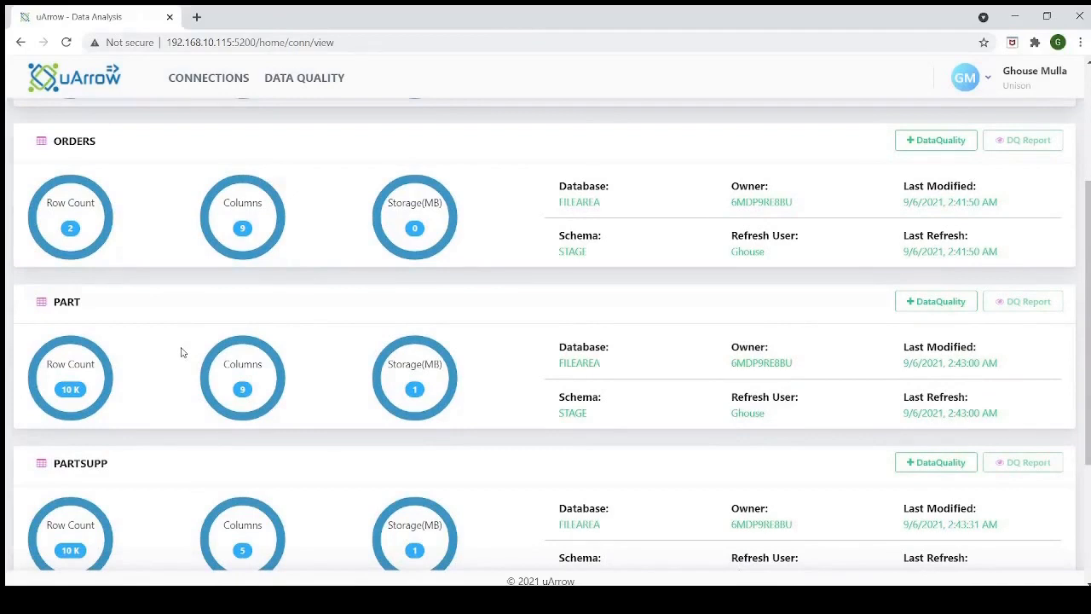
scroll(181, 352, "down", 3)
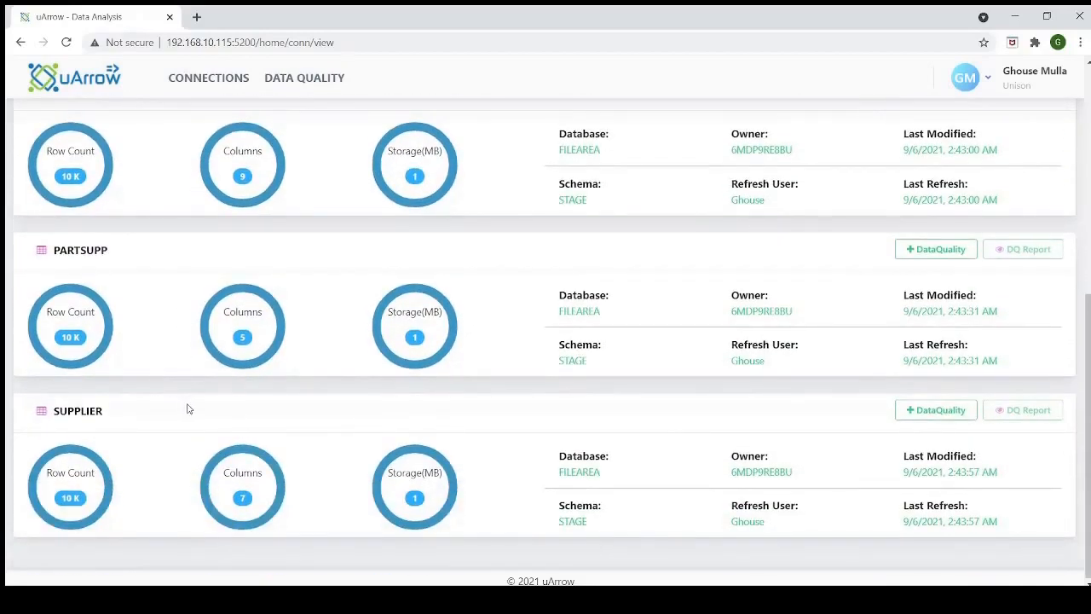
scroll(189, 408, "up", 6)
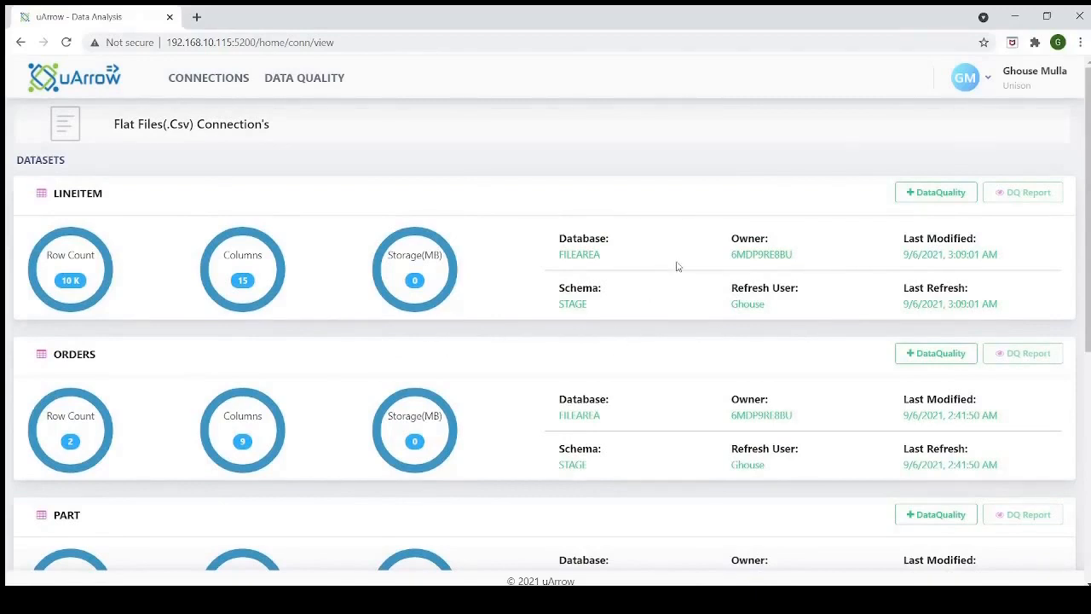
left_click(928, 195)
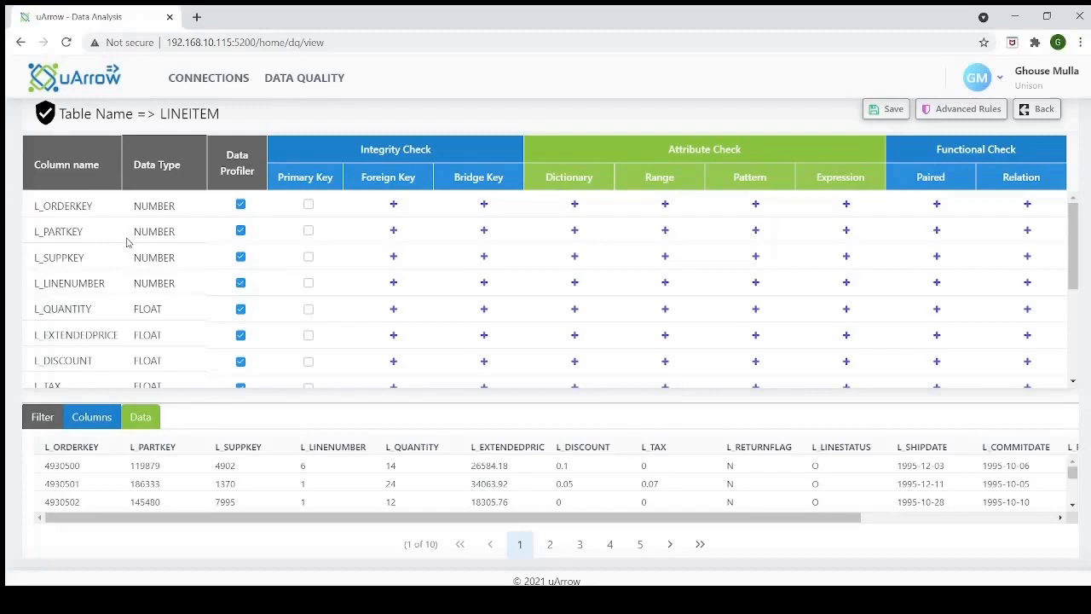
Switch the data profiler off and back on for the L_ORDERKEY column
left_click(241, 206)
left_click(241, 207)
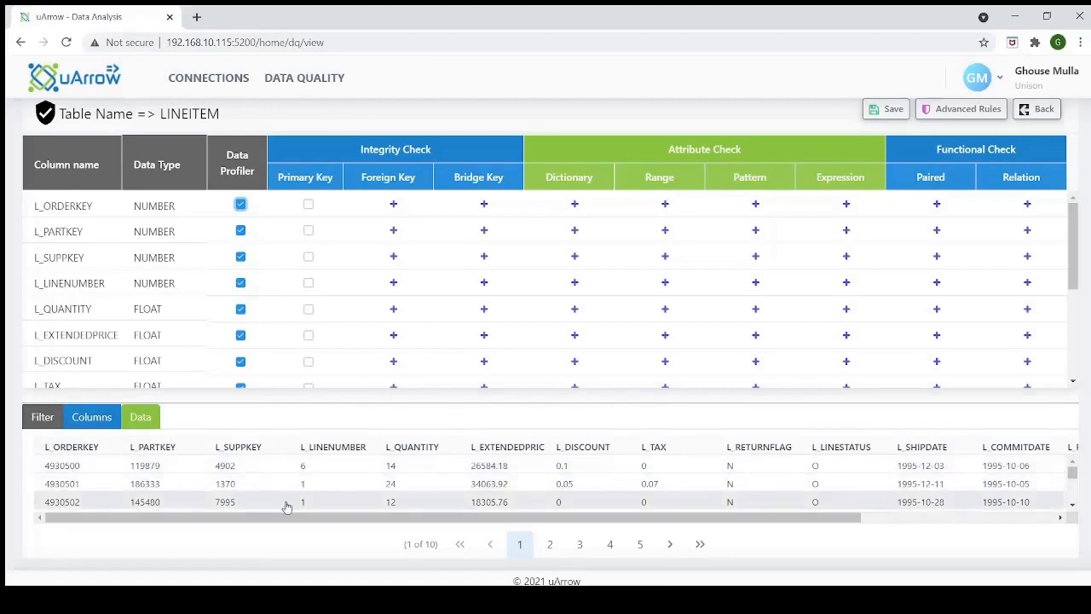
left_click_drag(329, 518, 213, 527)
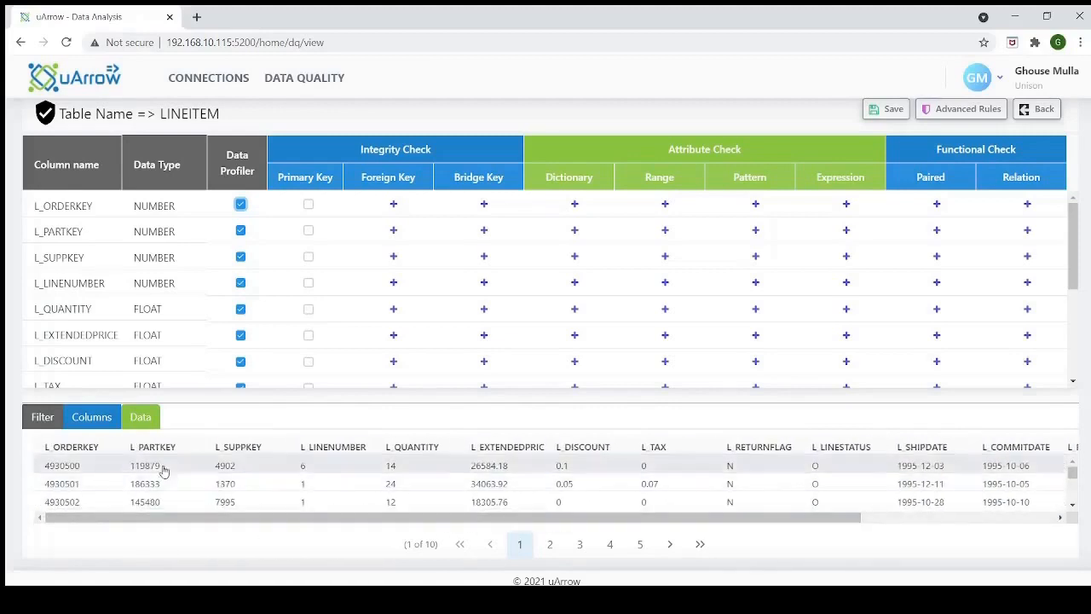
Exclude the L_SHIPMODE column from the data quality selection, save the selection and check the rule grid's column list
left_click(93, 417)
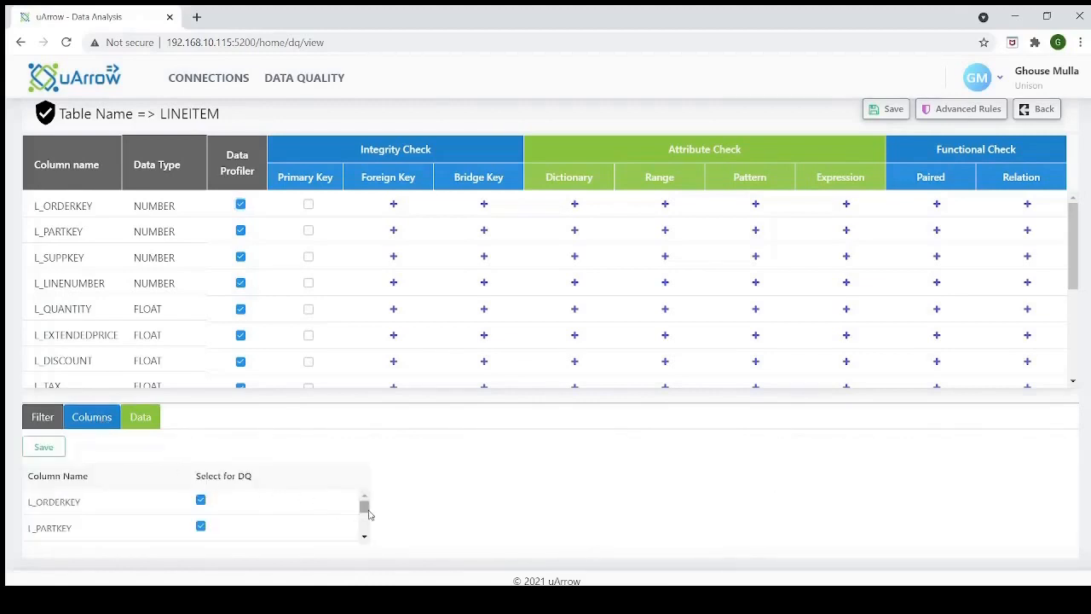
left_click_drag(365, 506, 365, 530)
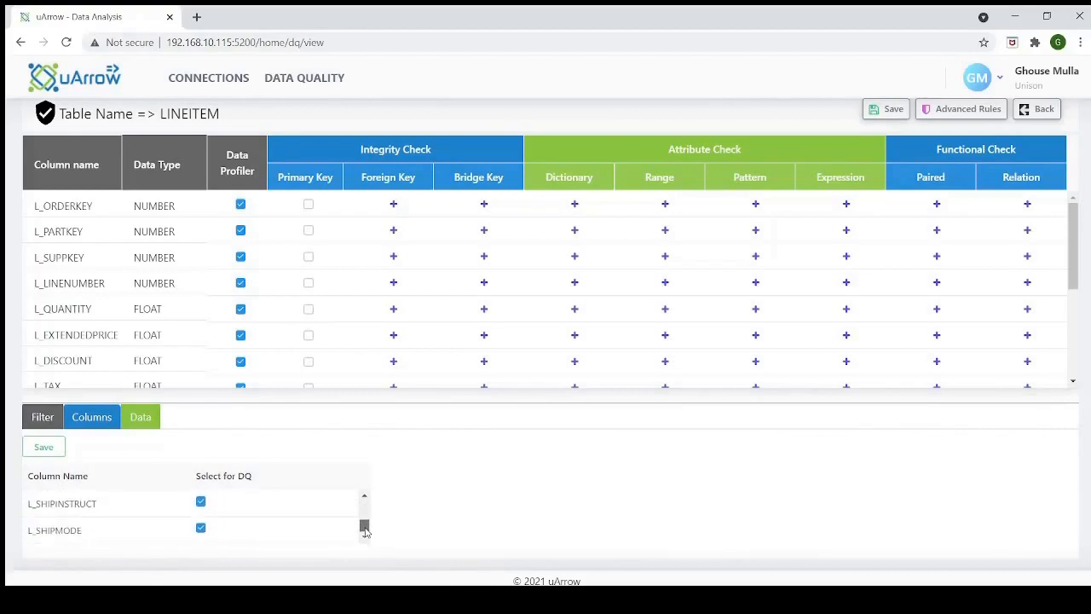
left_click(201, 530)
left_click(49, 451)
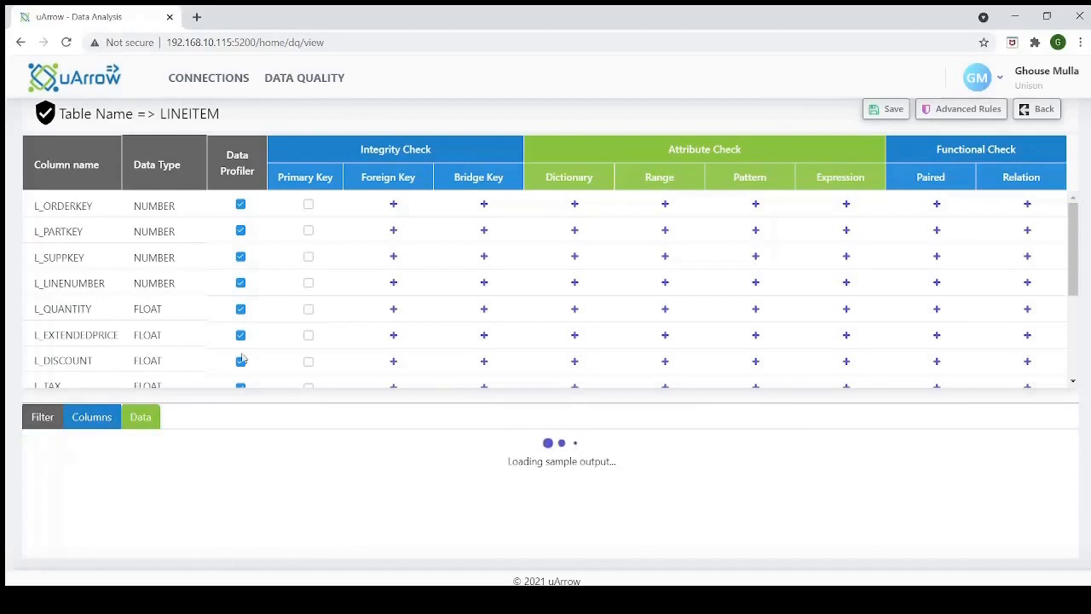
scroll(248, 353, "down", 2)
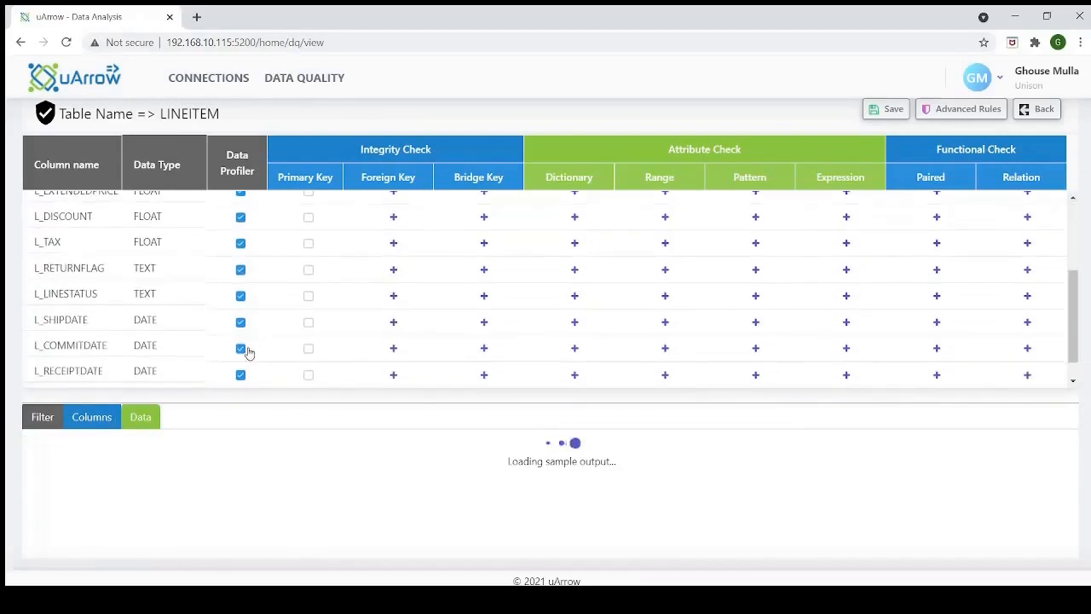
scroll(245, 350, "down", 1)
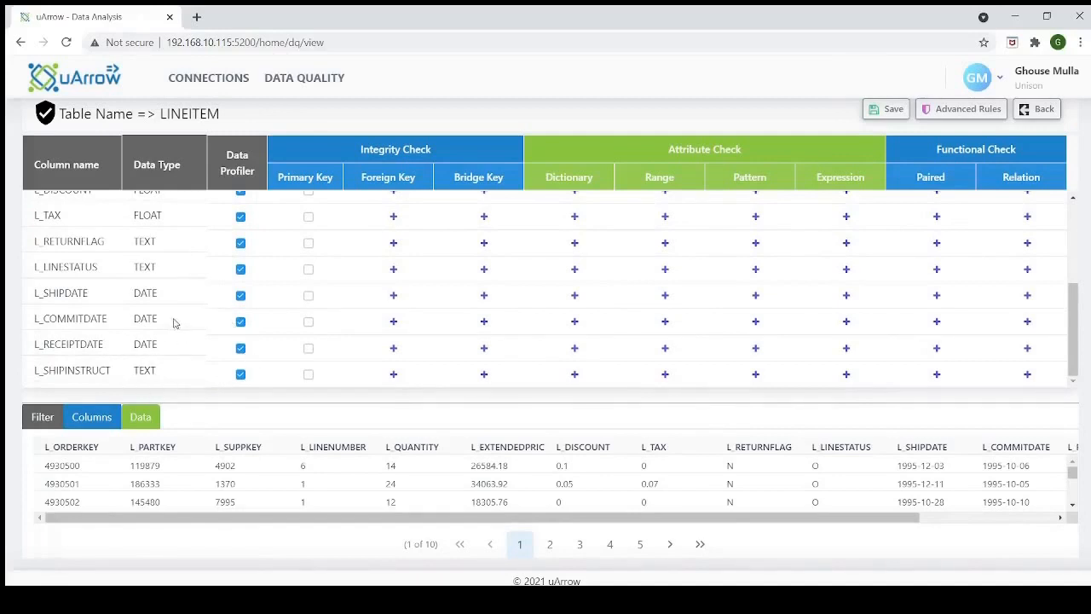
Add a filter rule requiring L_PARTKEY to be not empty, then verify and save the filter
left_click(43, 418)
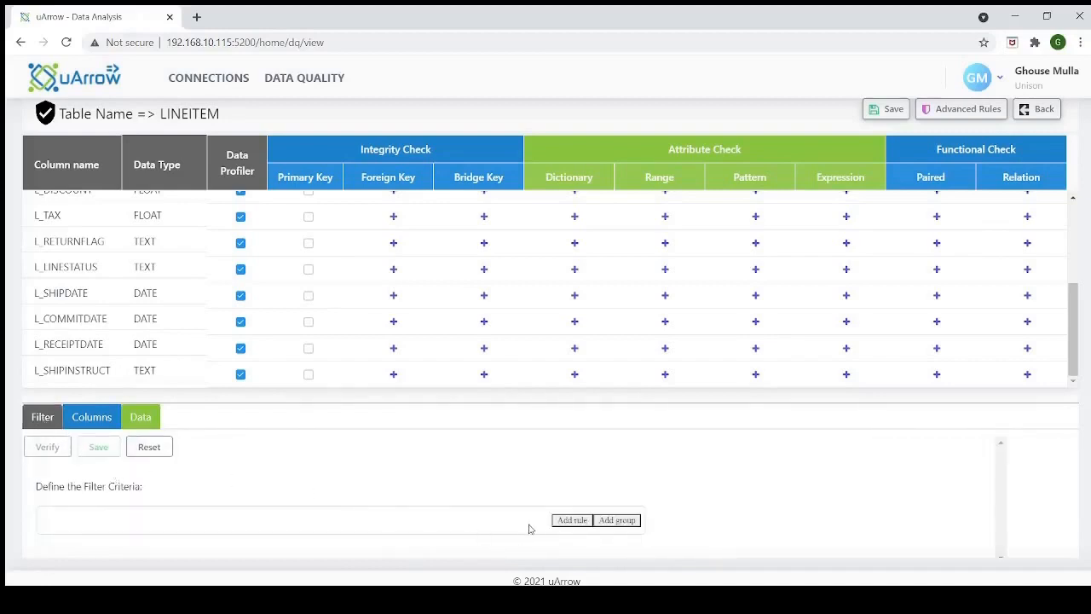
left_click(569, 521)
scroll(555, 506, "down", 1)
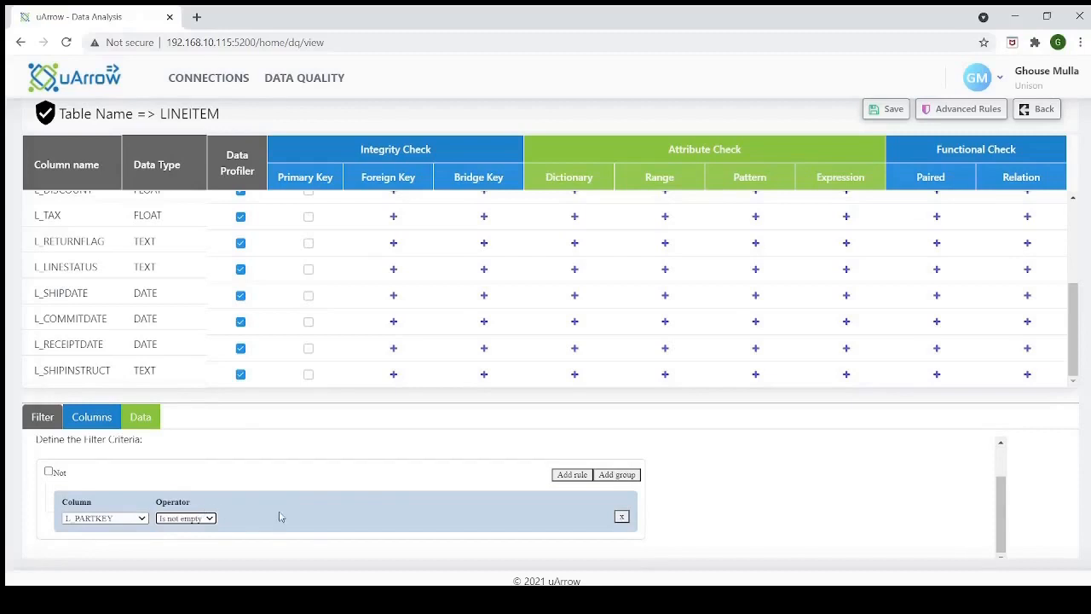
scroll(300, 495, "up", 1)
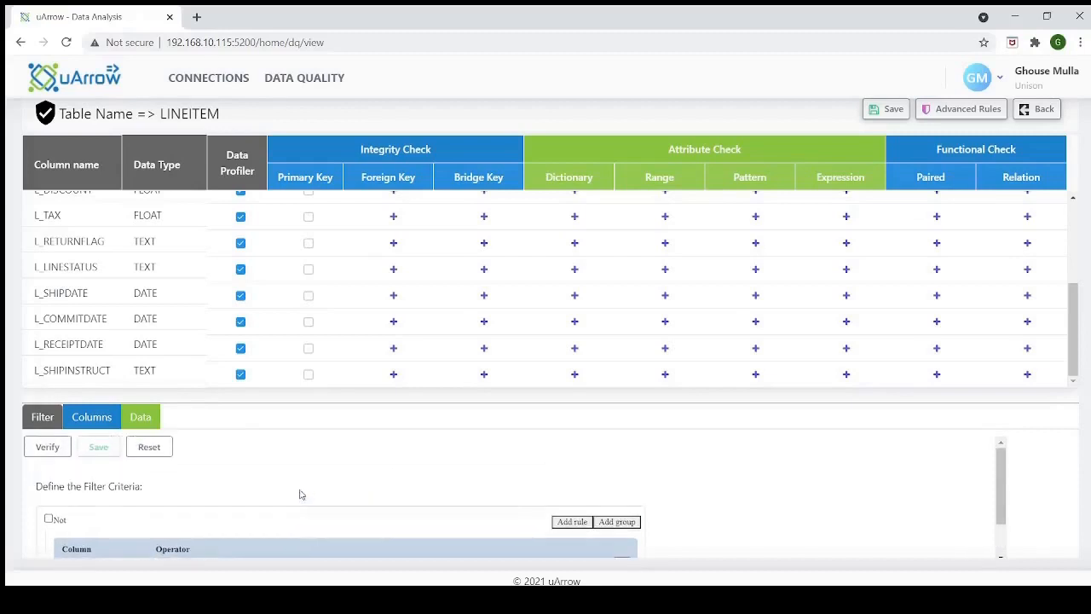
left_click(47, 447)
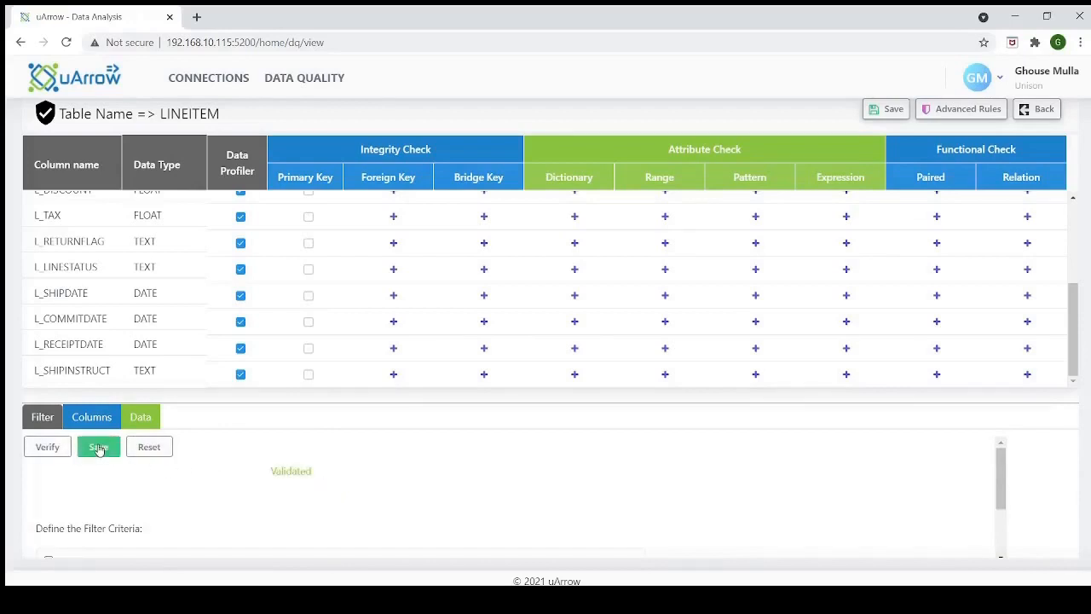
left_click(98, 449)
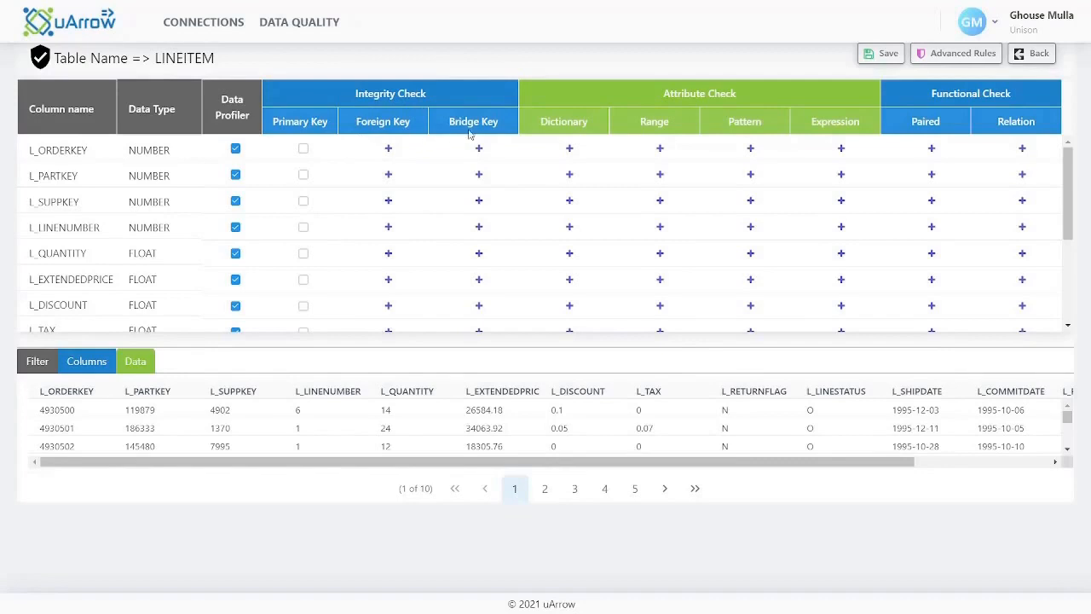
Mark L_ORDERKEY, L_PARTKEY, L_SUPPKEY and L_LINENUMBER as the primary key columns
left_click(304, 150)
left_click(304, 175)
left_click(306, 202)
left_click(304, 229)
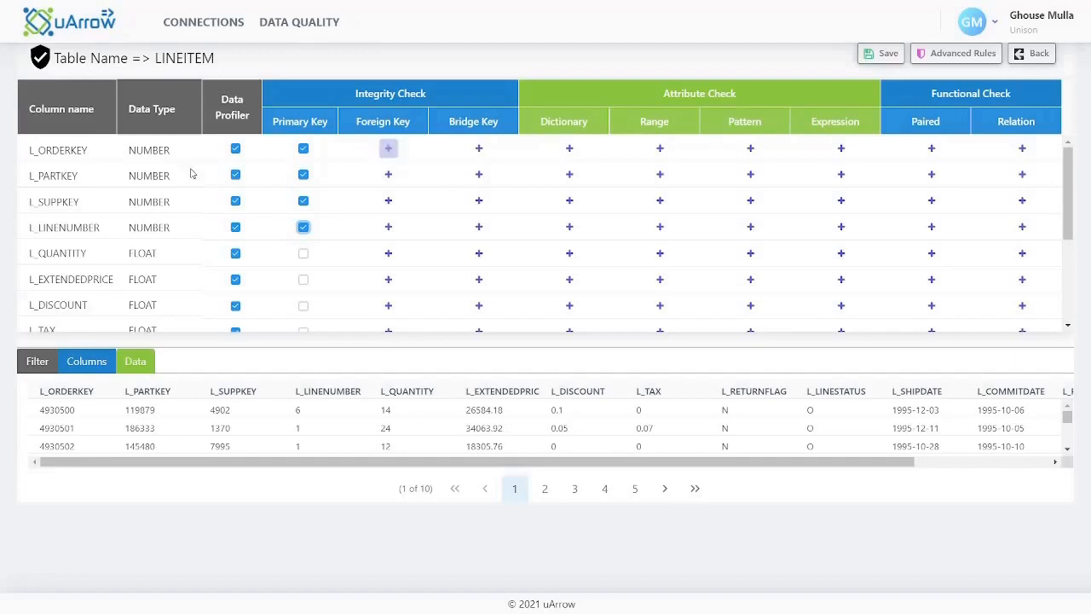
Save a foreign key check on L_ORDERKEY described as "Valid Order", referencing O_ORDERKEY in the ORDERS table
left_click(388, 150)
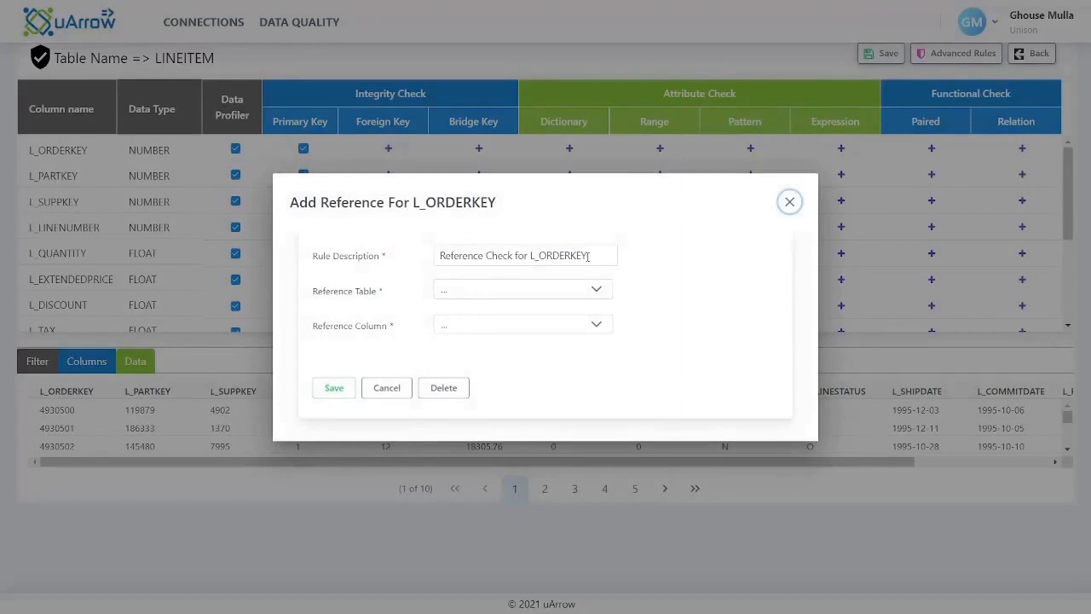
left_click_drag(600, 255, 429, 273)
type("Valid Order")
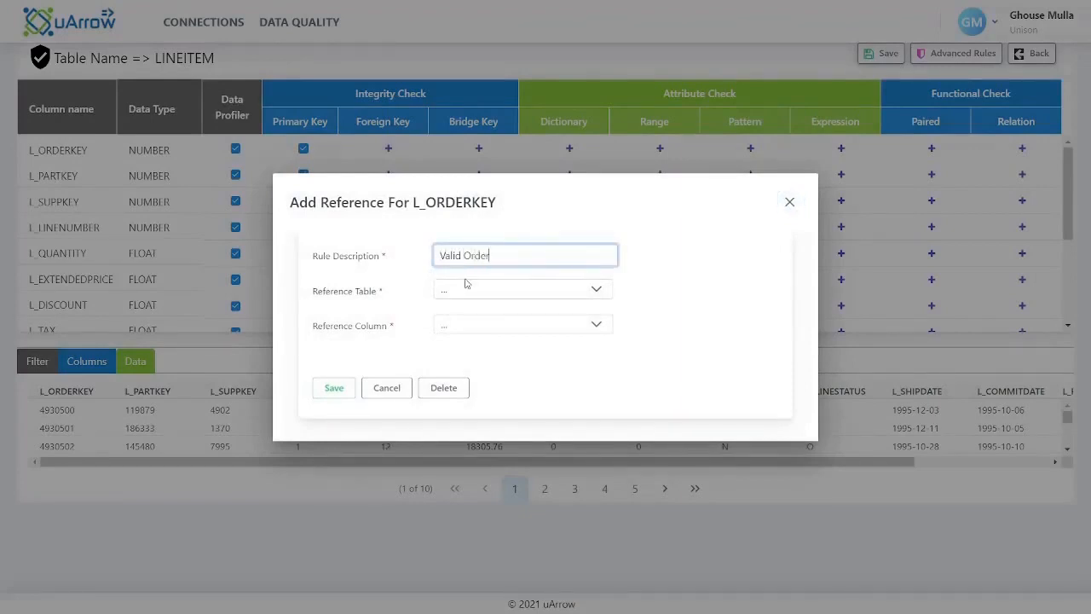
left_click(495, 294)
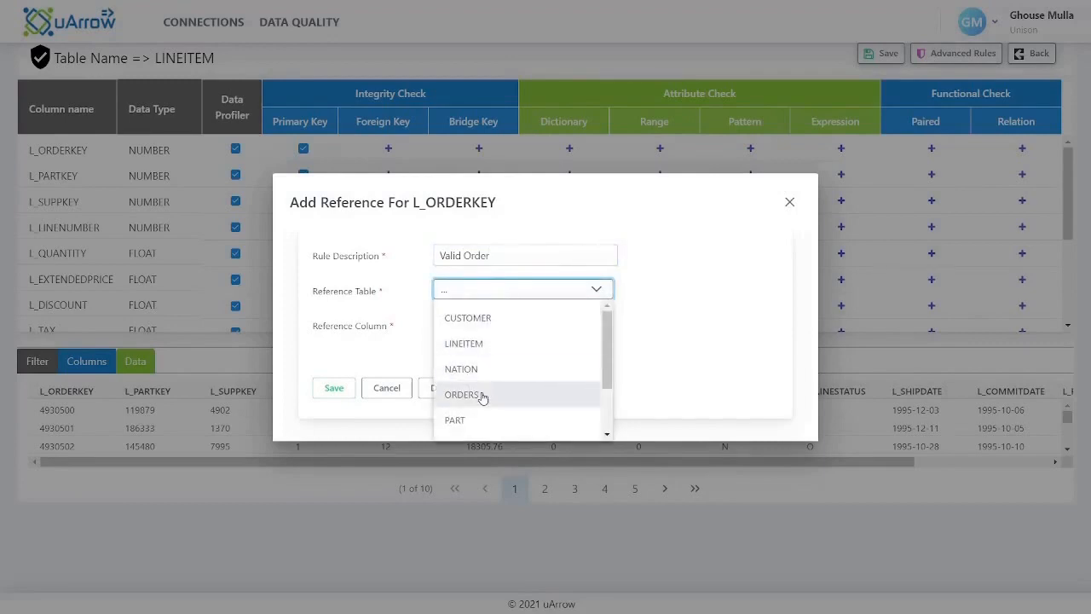
left_click(481, 396)
left_click(478, 328)
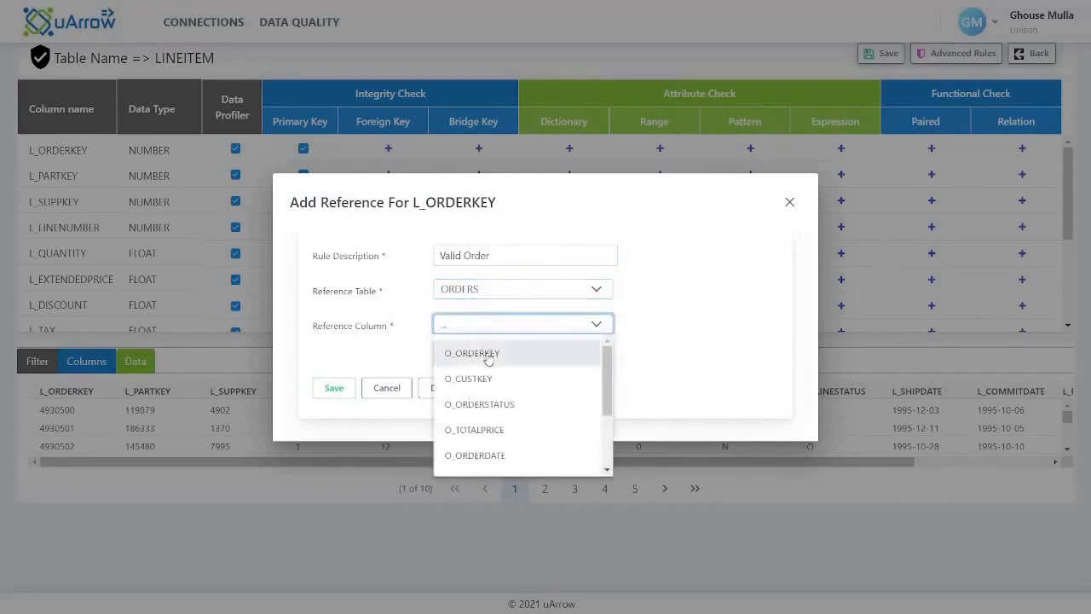
left_click(488, 359)
left_click(337, 390)
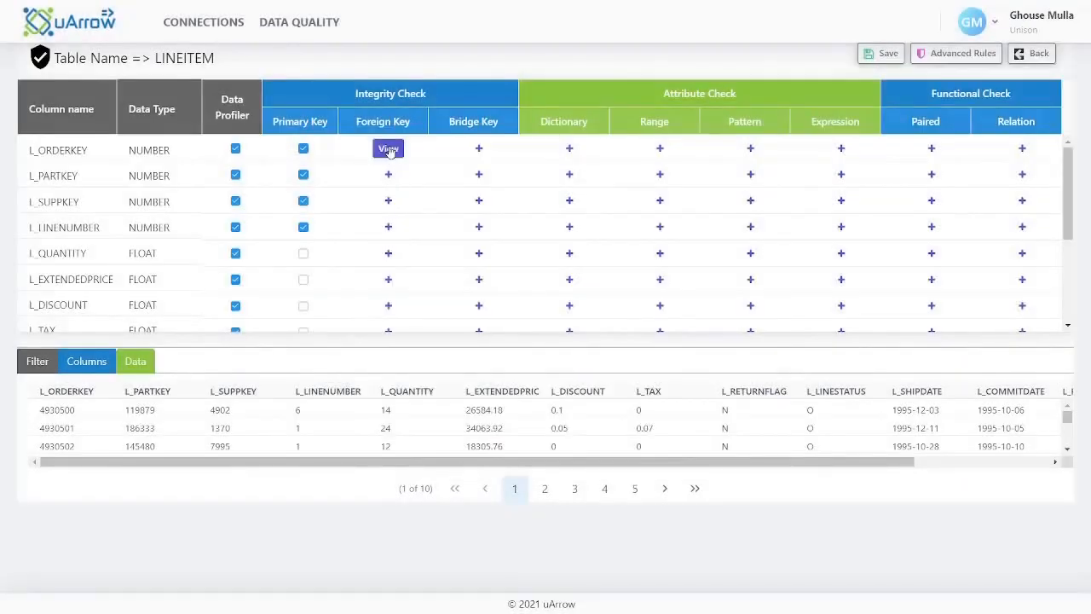
Save a foreign key check on L_PARTKEY that references P_PARTKEY in the PART table
left_click(388, 175)
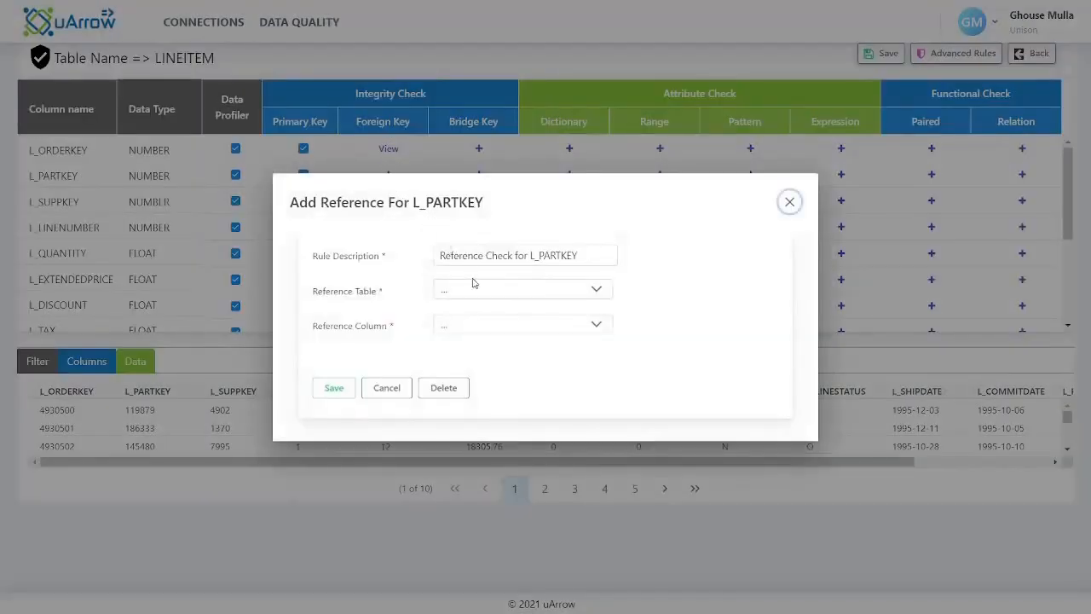
left_click(474, 288)
left_click(477, 416)
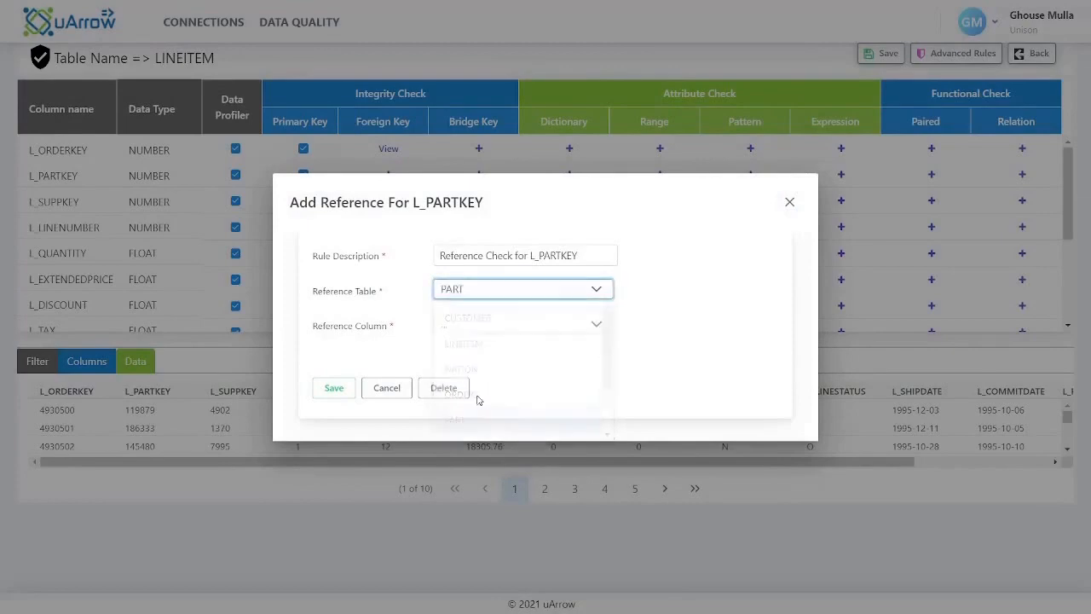
left_click(477, 331)
left_click(453, 359)
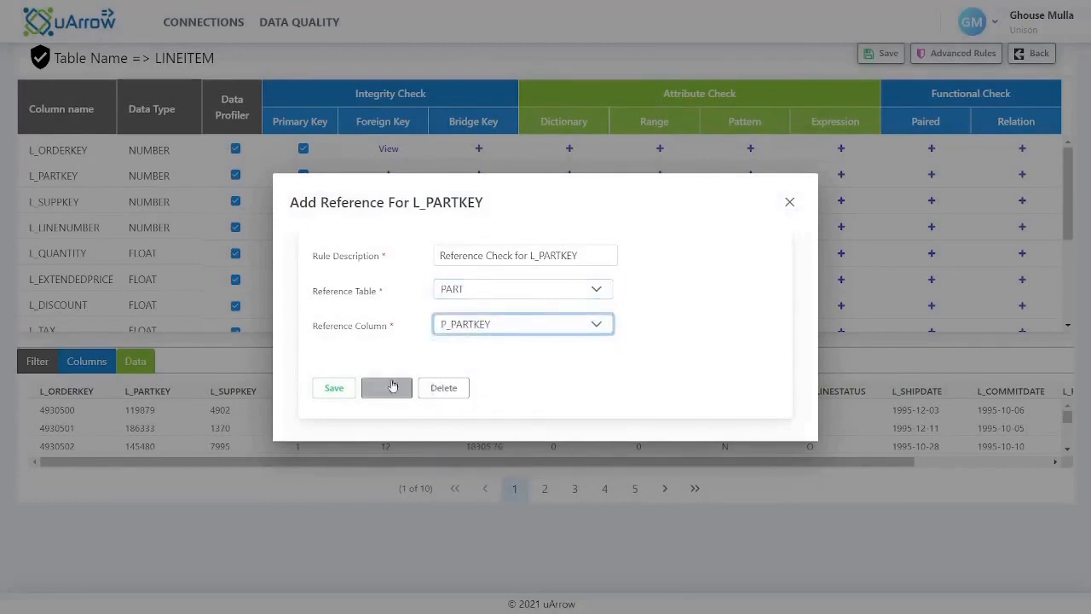
left_click(333, 388)
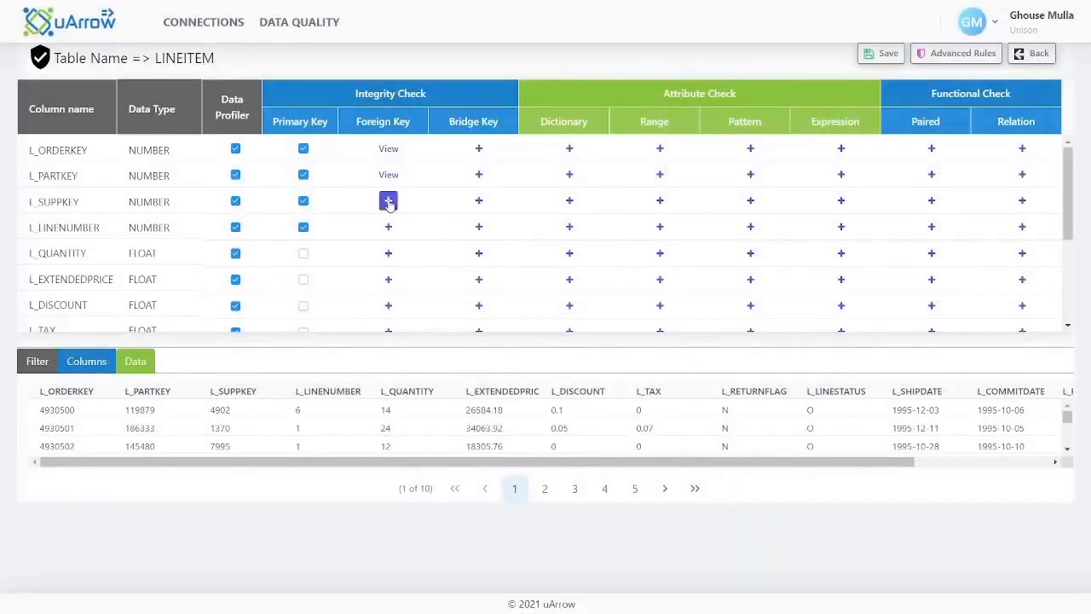
Save a foreign key check on L_SUPPKEY that references S_SUPPKEY in the SUPPLIER table
left_click(387, 202)
left_click(470, 294)
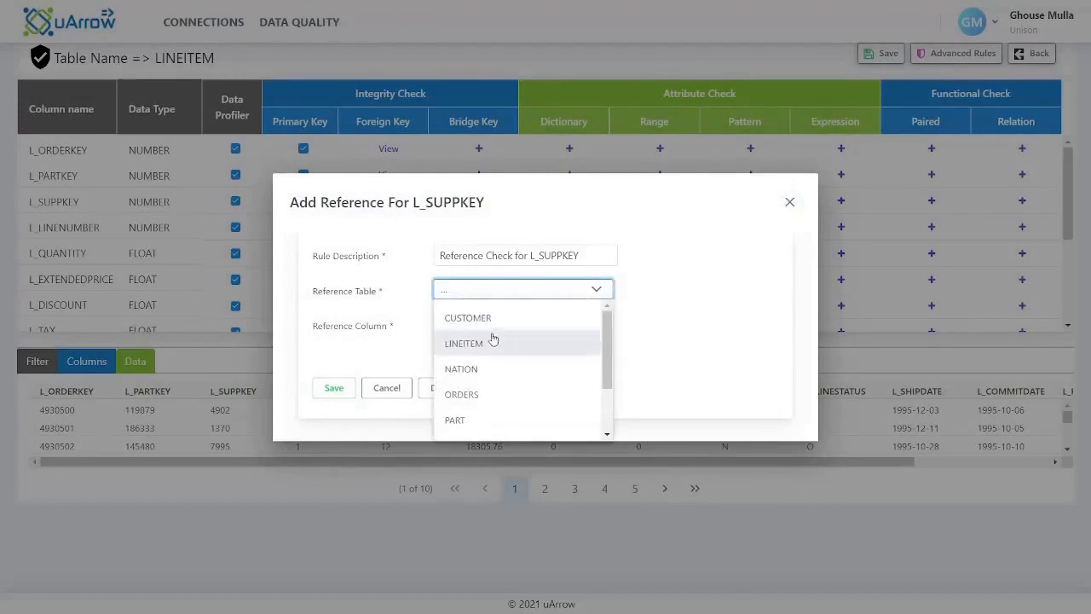
scroll(495, 372, "down", 2)
left_click(477, 424)
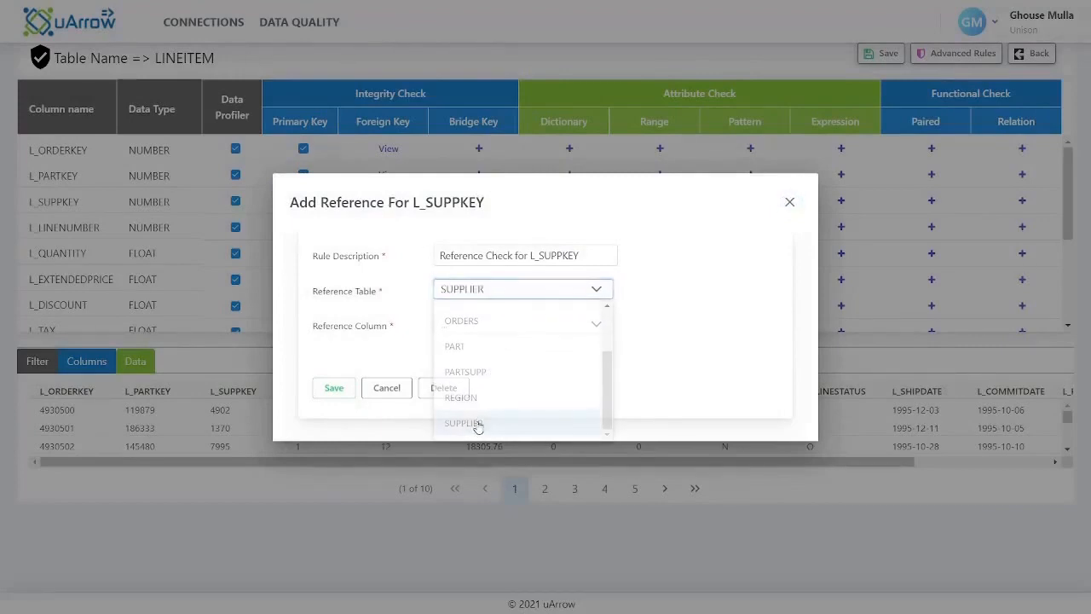
left_click(465, 329)
left_click(463, 350)
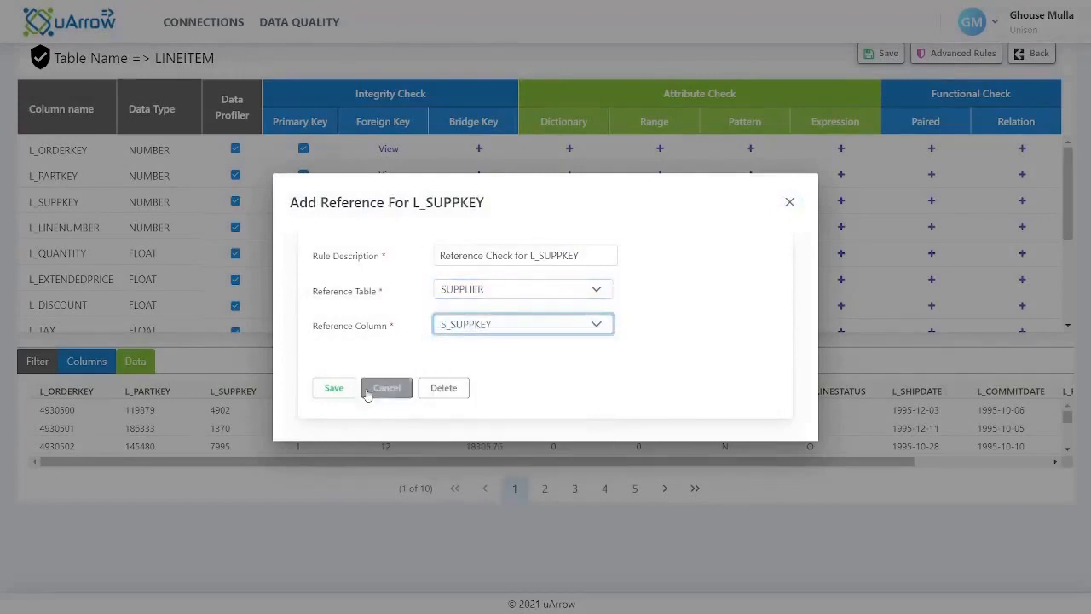
left_click(334, 388)
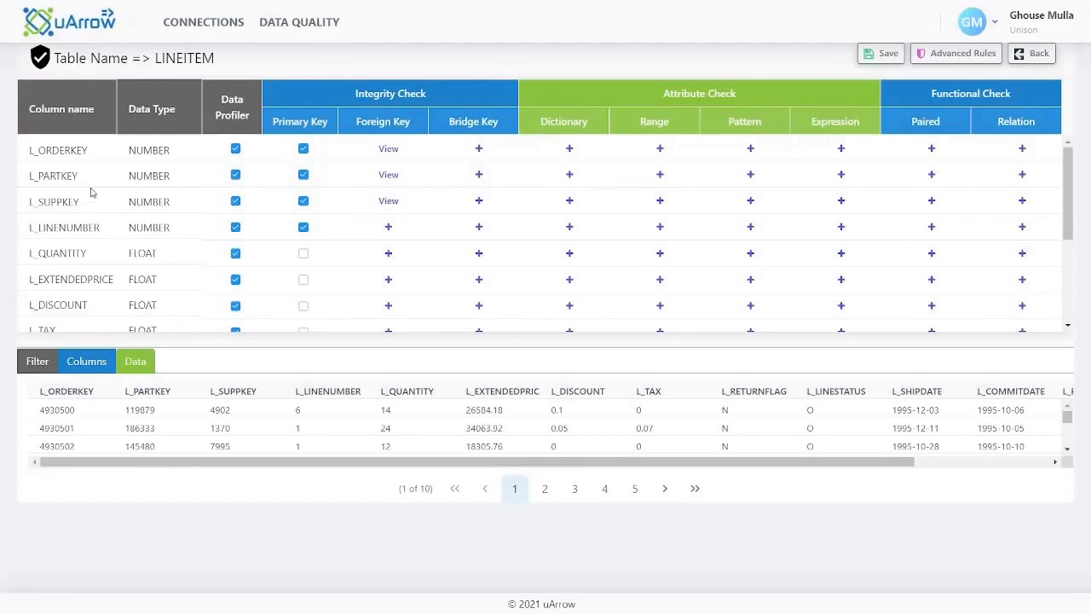
Start a bridge check on L_PARTKEY using the PARTSUPP table with bridge columns PS_PARTKEY and PS_SUPPKEY
left_click(478, 173)
left_click(489, 248)
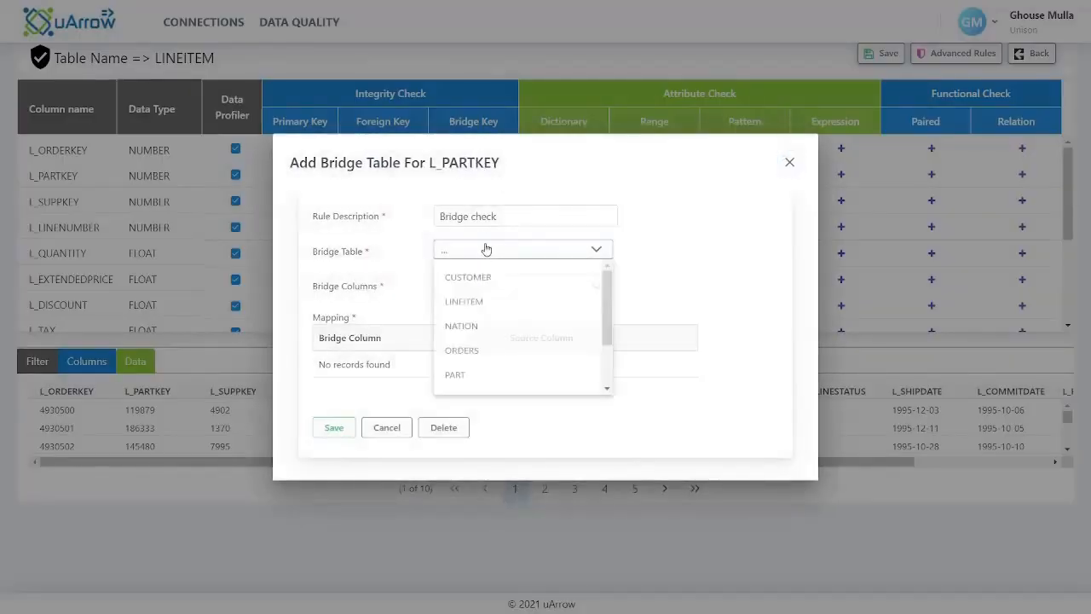
scroll(494, 337, "down", 1)
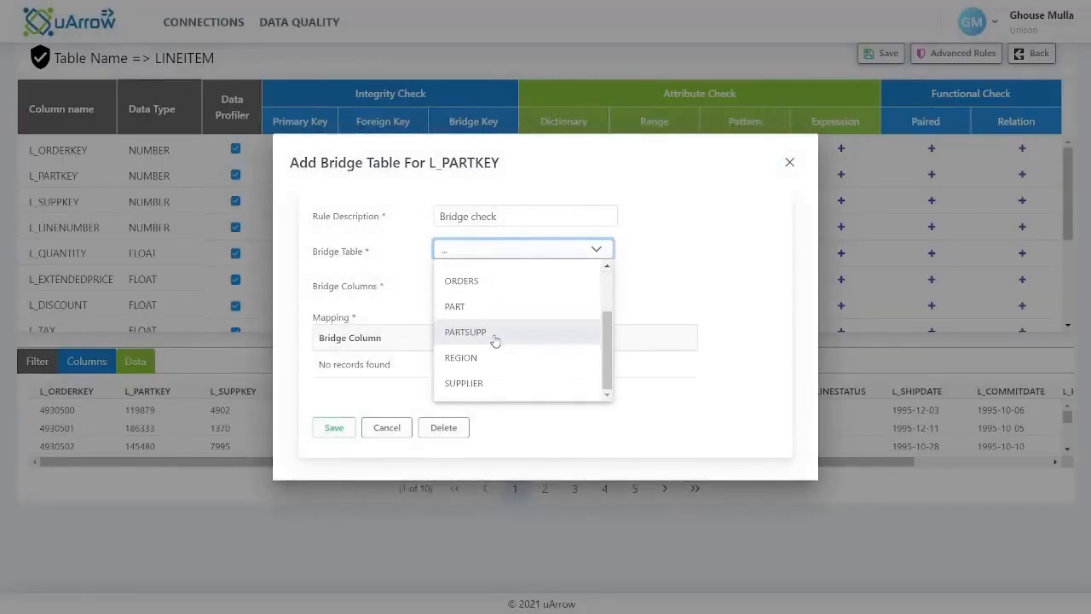
left_click(493, 334)
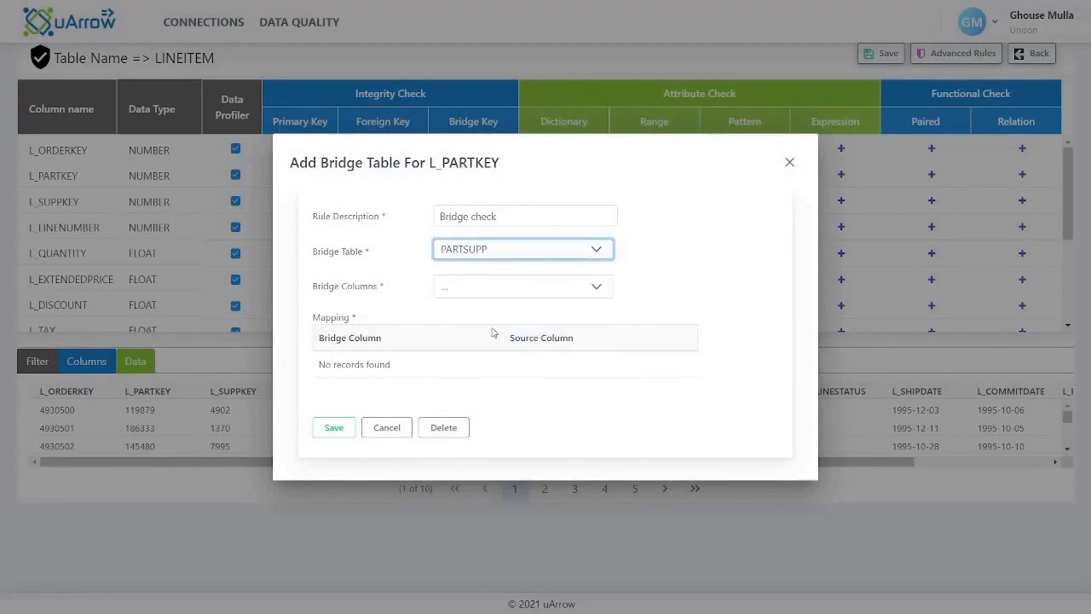
left_click(482, 290)
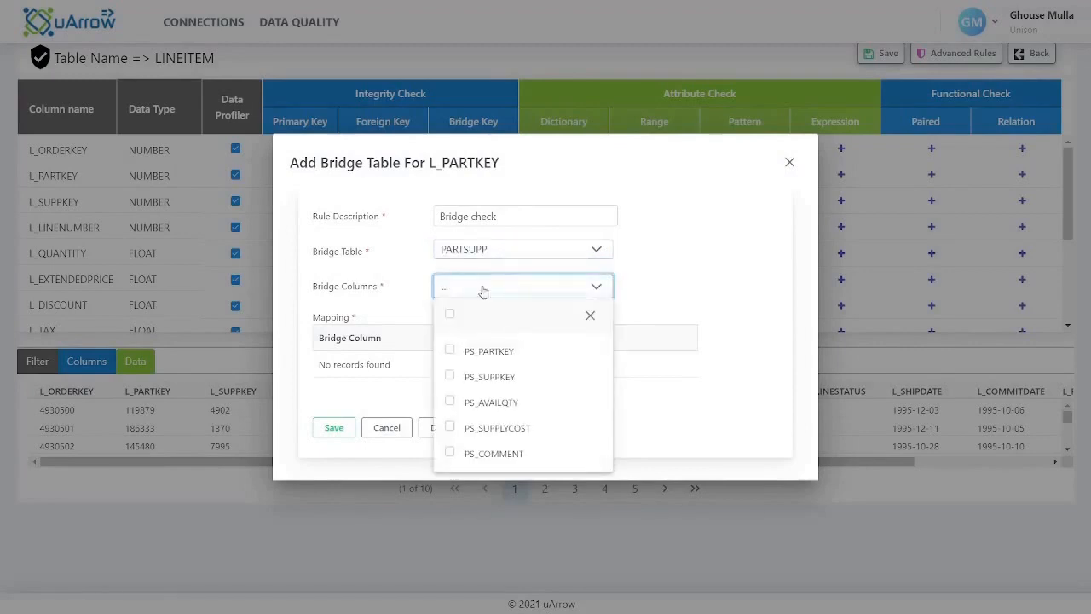
left_click(449, 351)
left_click(450, 376)
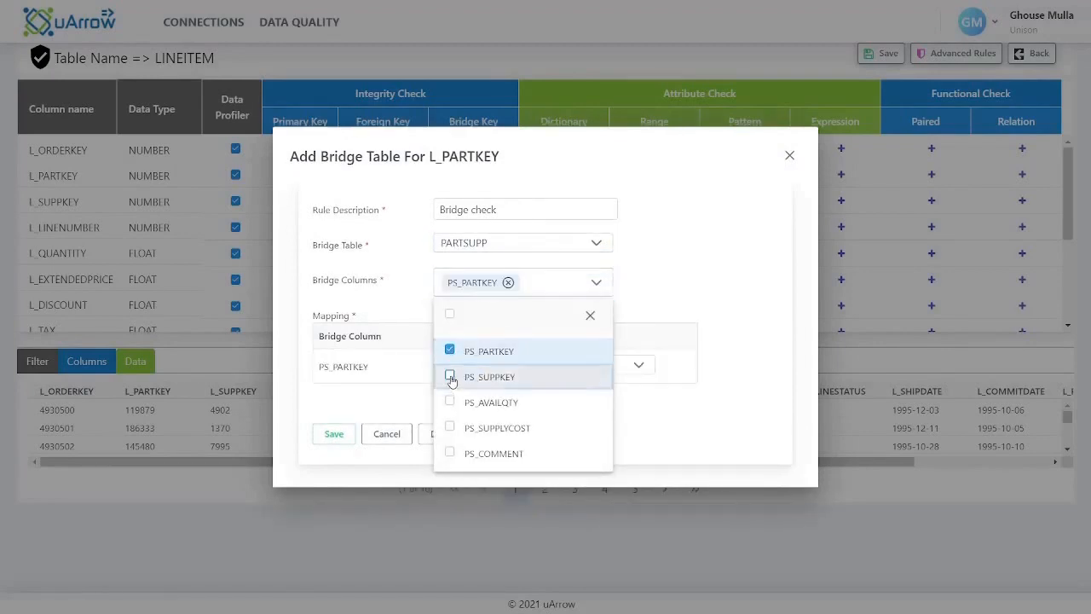
left_click(652, 298)
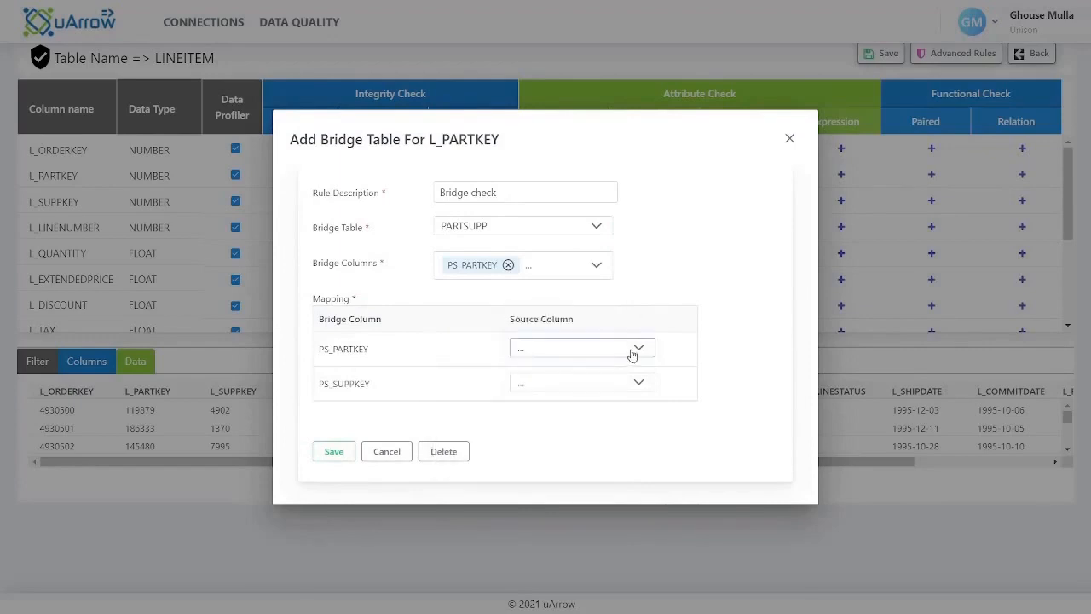
Map PS_PARTKEY to L_PARTKEY and PS_SUPPKEY to L_SUPPKEY, and save the bridge check
left_click(635, 350)
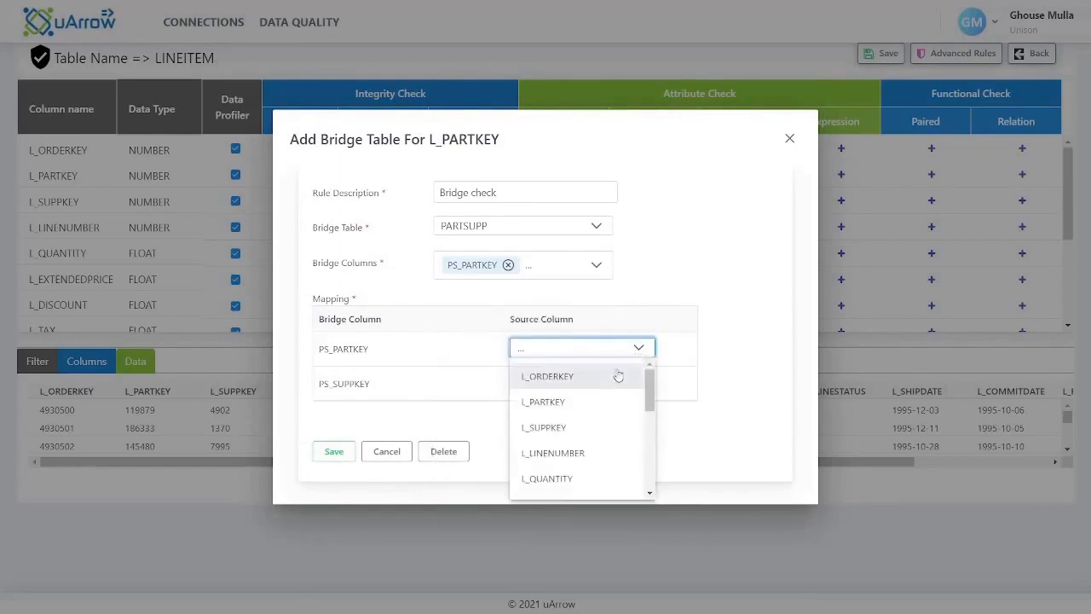
left_click(549, 401)
left_click(560, 382)
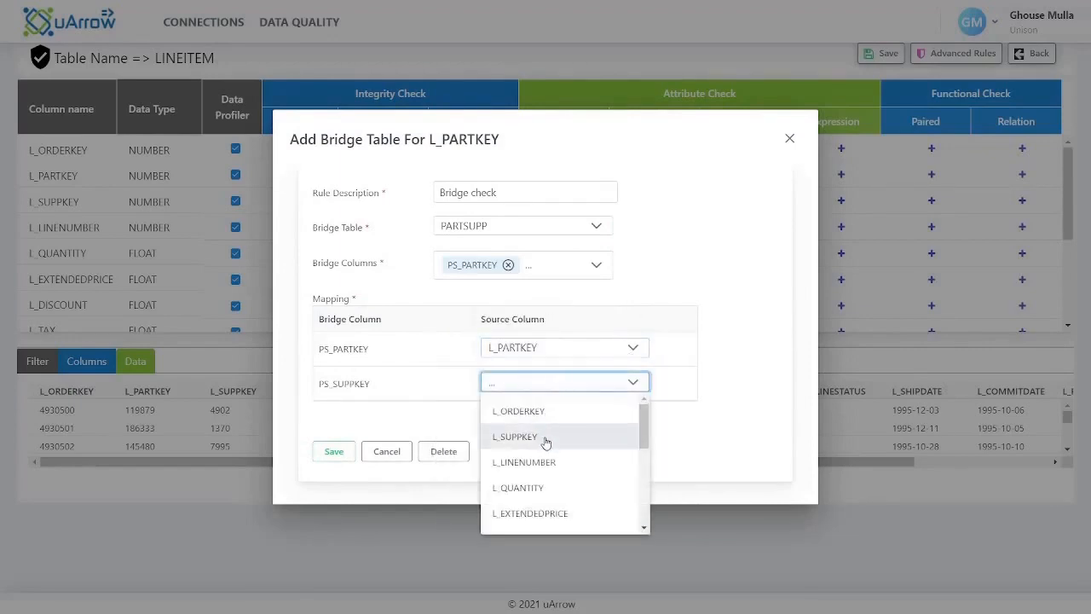
left_click(546, 440)
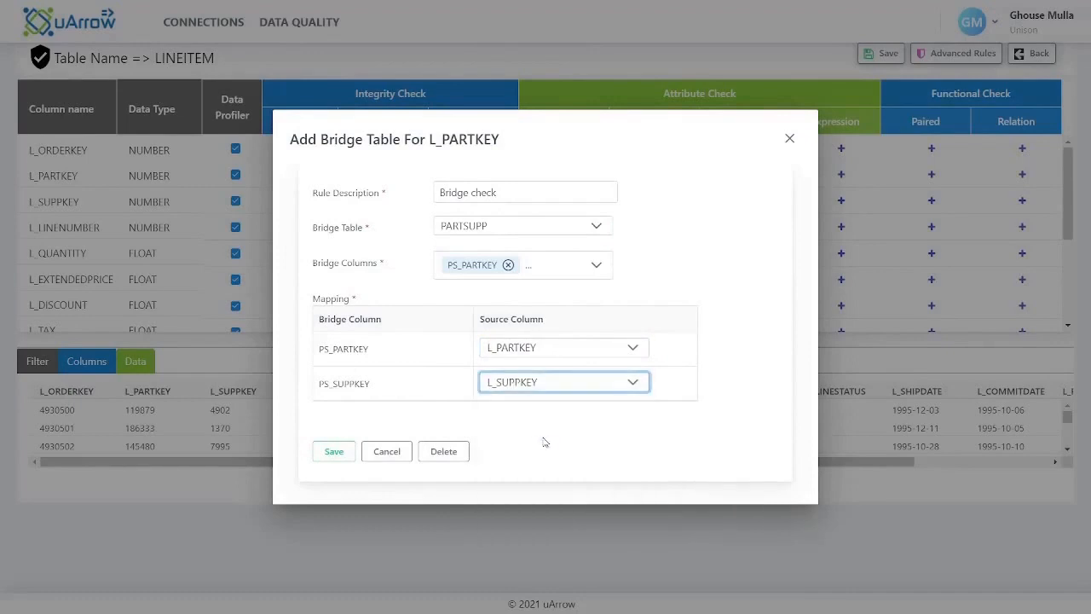
left_click(339, 454)
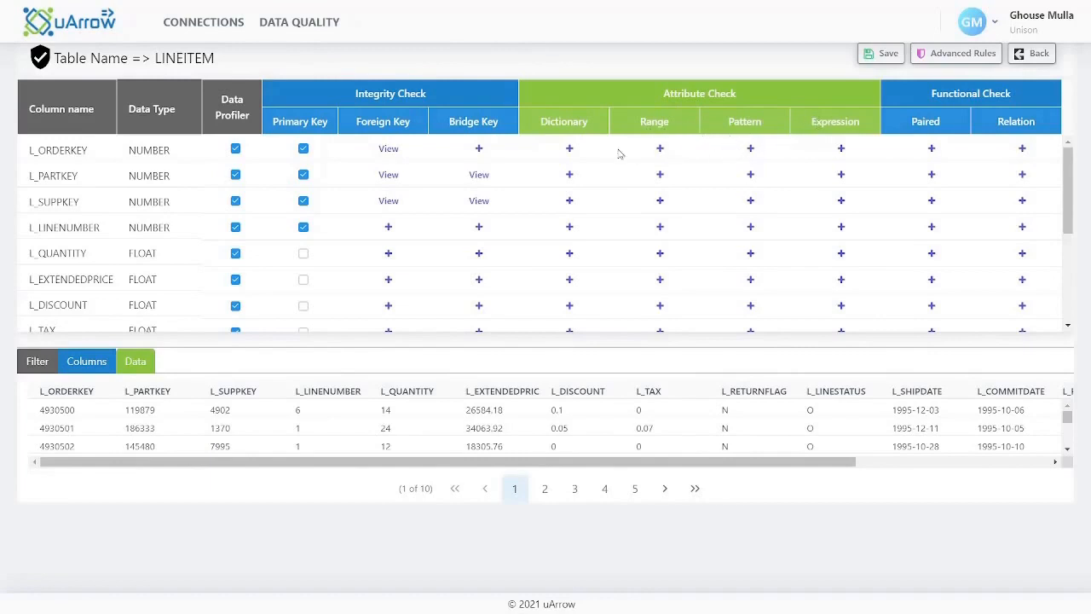
From a new L_RETURNFLAG dictionary check, create a dictionary with name and description DICT_LINESTATUS, upload its L_LINESTATUS values, and save it
scroll(571, 192, "down", 2)
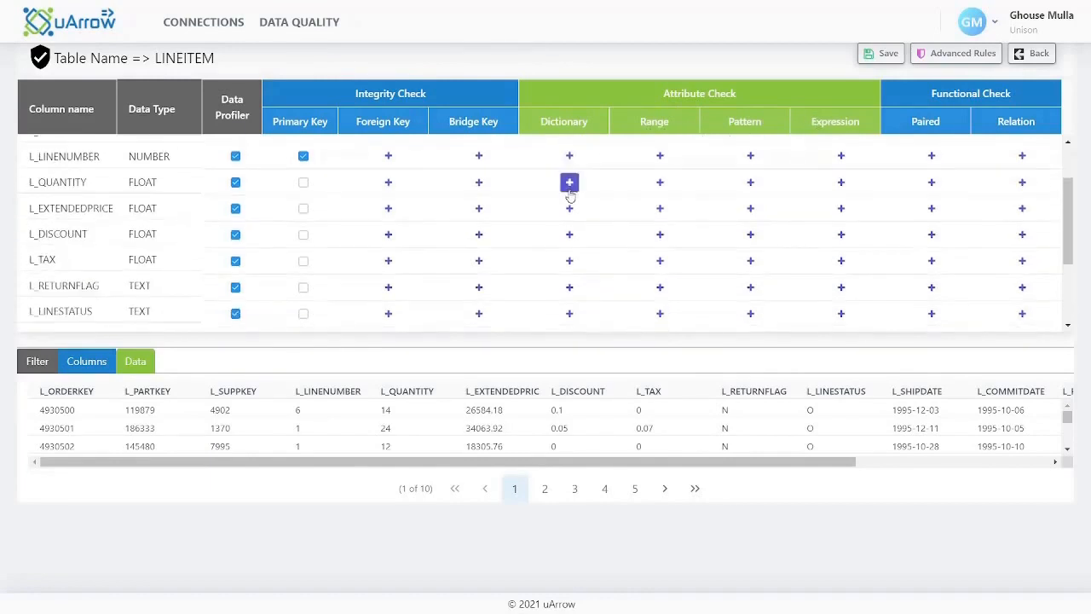
left_click(570, 288)
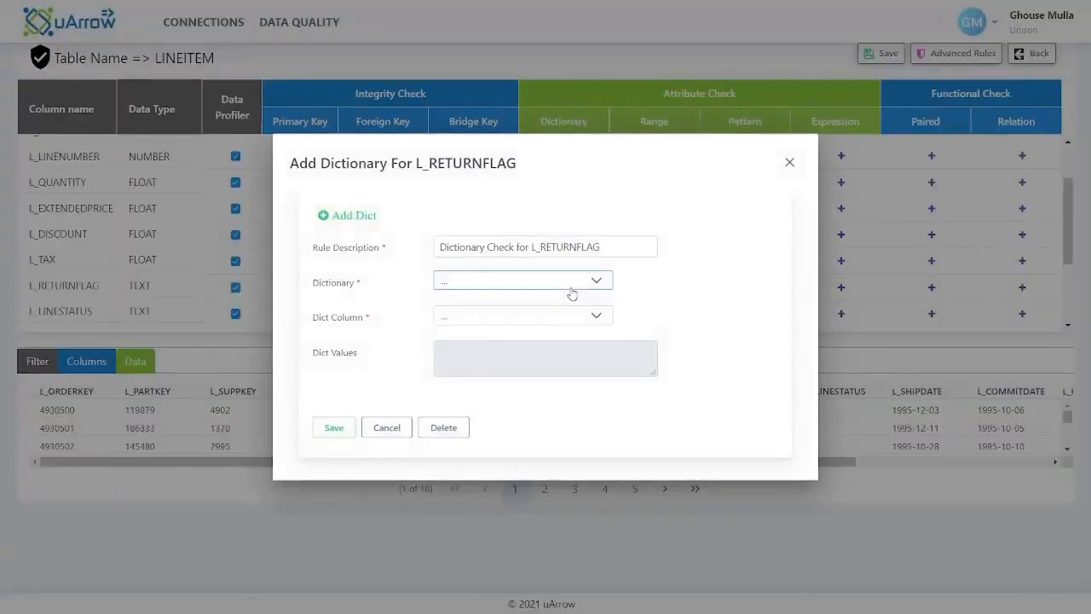
left_click(521, 282)
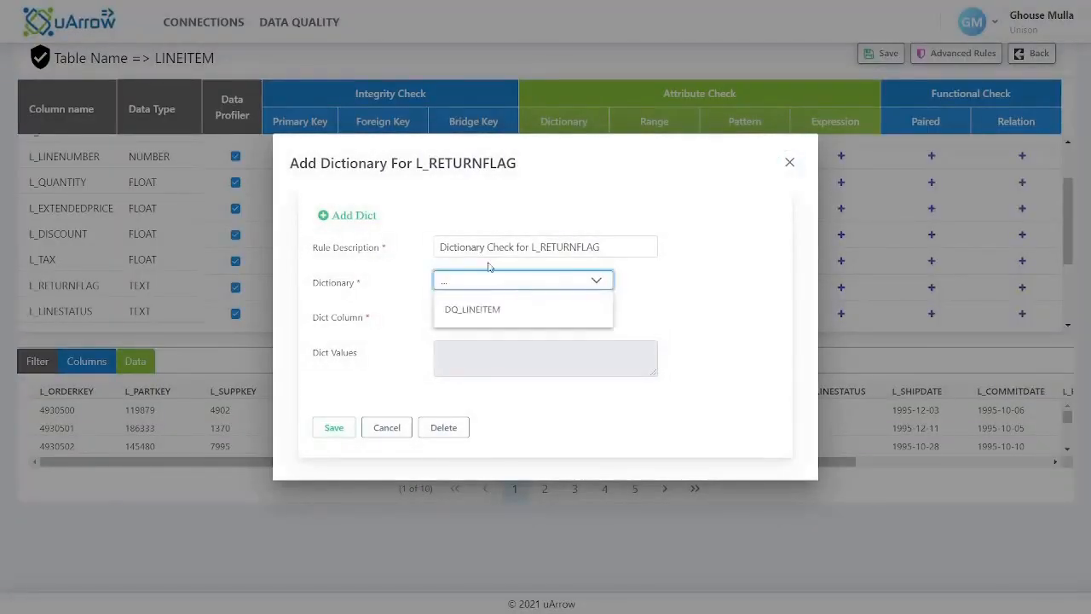
left_click(345, 215)
left_click(485, 288)
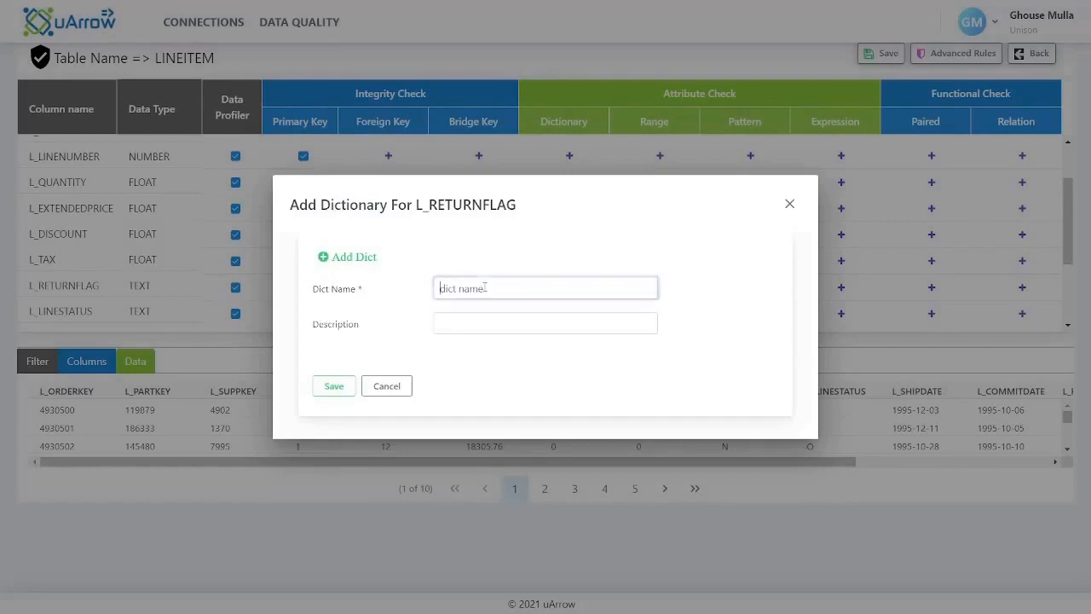
type("DICT_LINESTATUS")
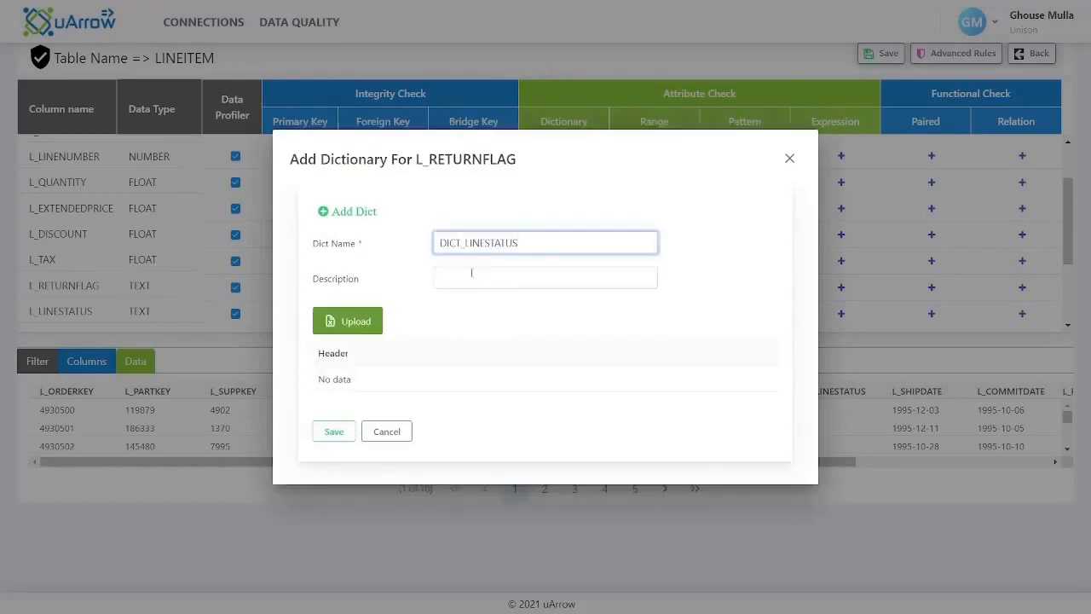
left_click(474, 277)
type("DICT_LINESTATUS")
left_click(358, 321)
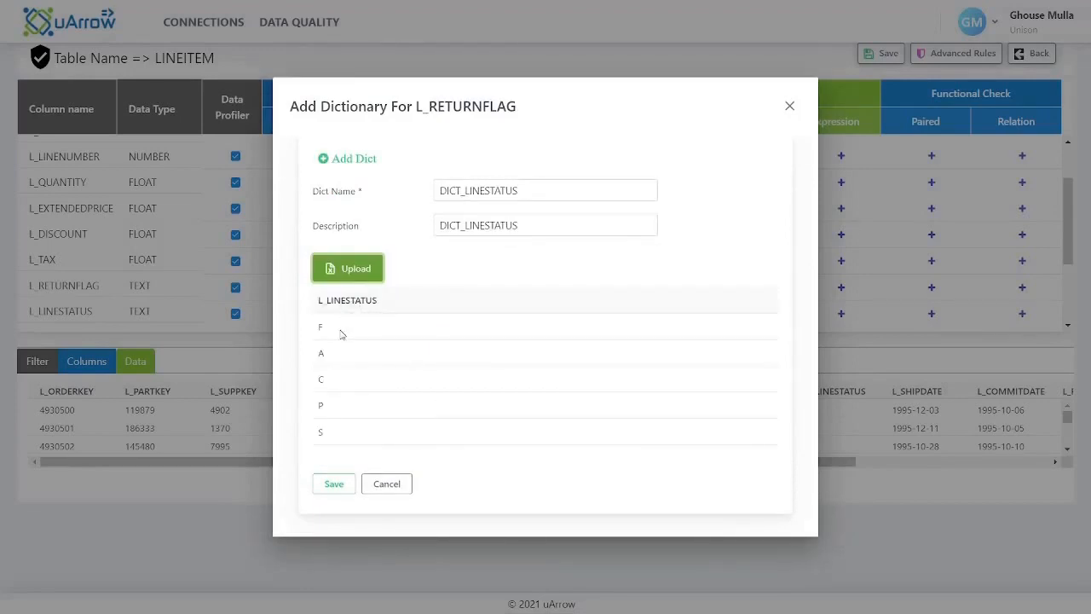
left_click(340, 484)
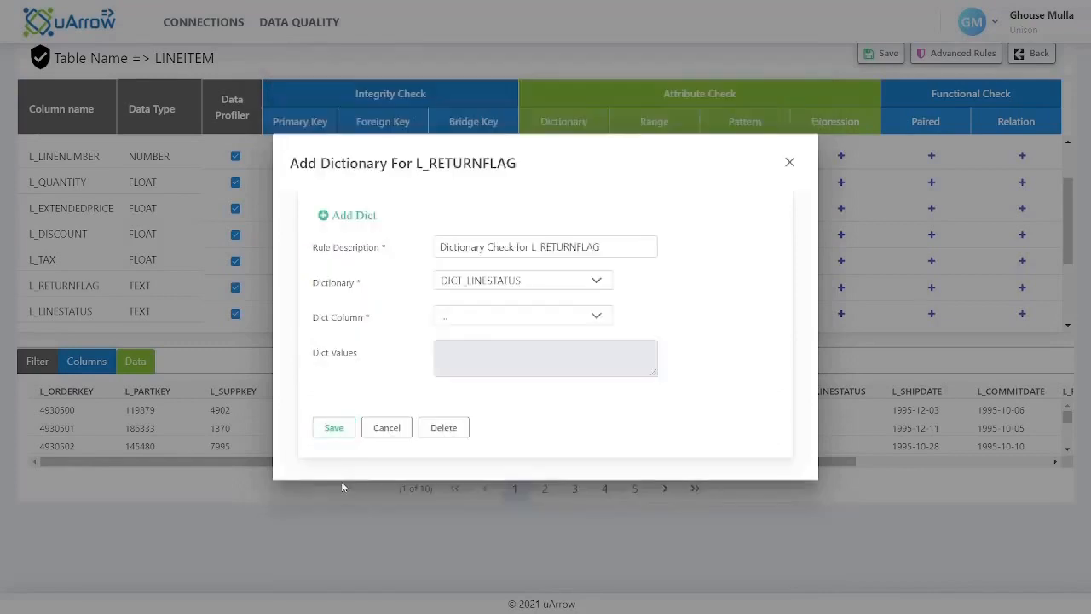
Save the L_RETURNFLAG dictionary check using the L_LINESTATUS column of the DICT_LINESTATUS dictionary
left_click(483, 317)
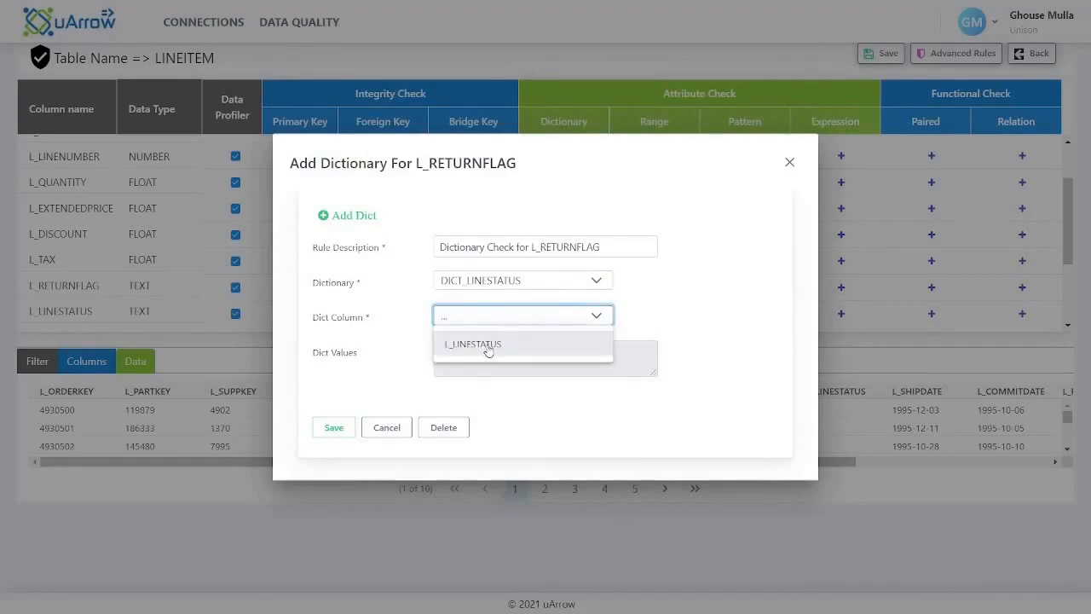
left_click(489, 348)
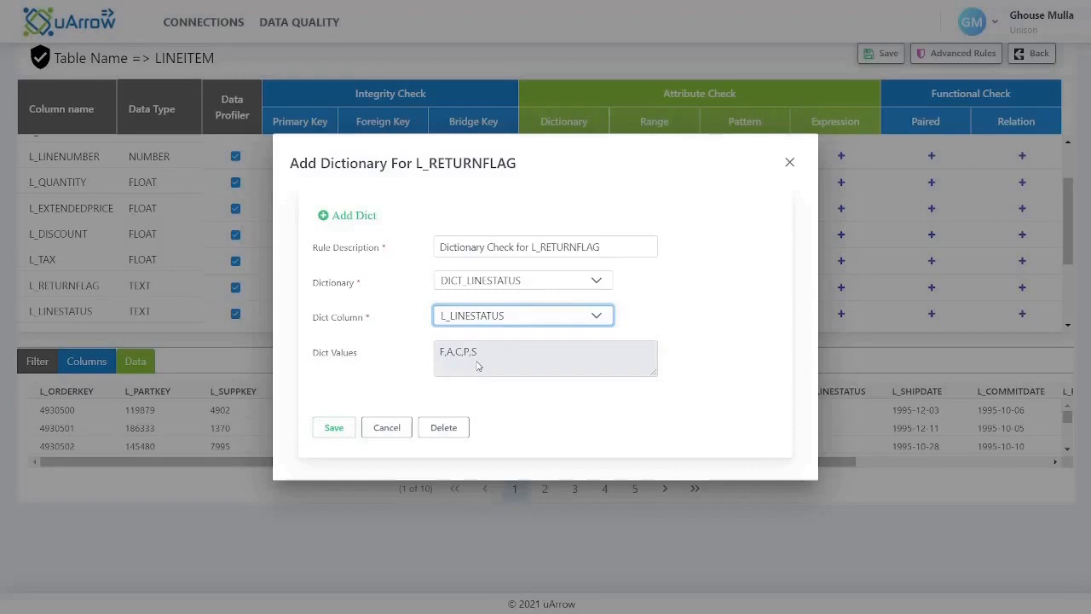
left_click(342, 430)
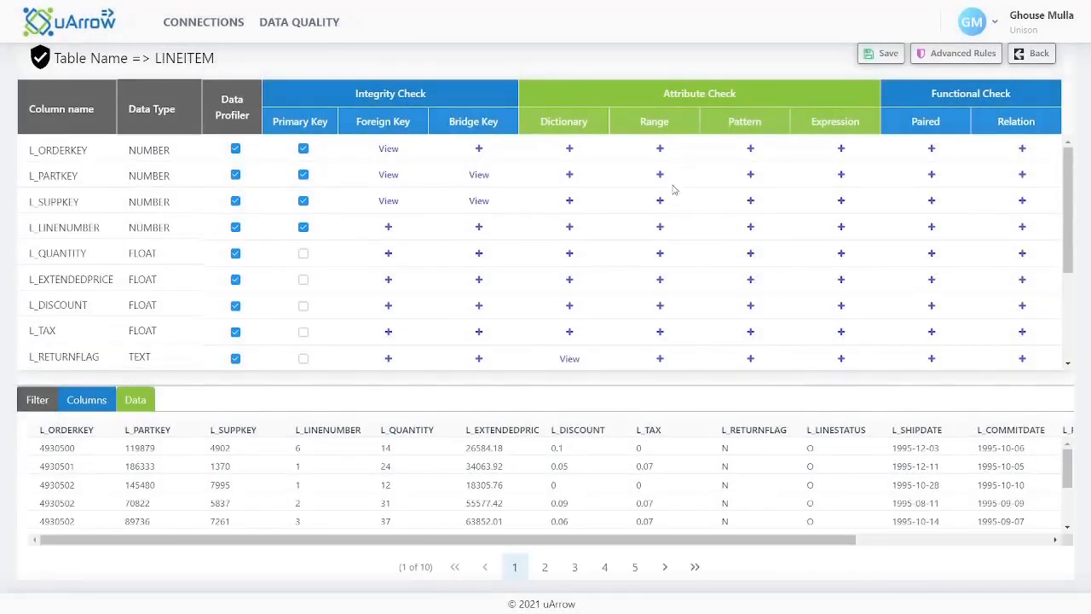
Save a range check on L_QUANTITY described as "L_QUANTITY should be positive", with operator > and value 0
left_click(661, 254)
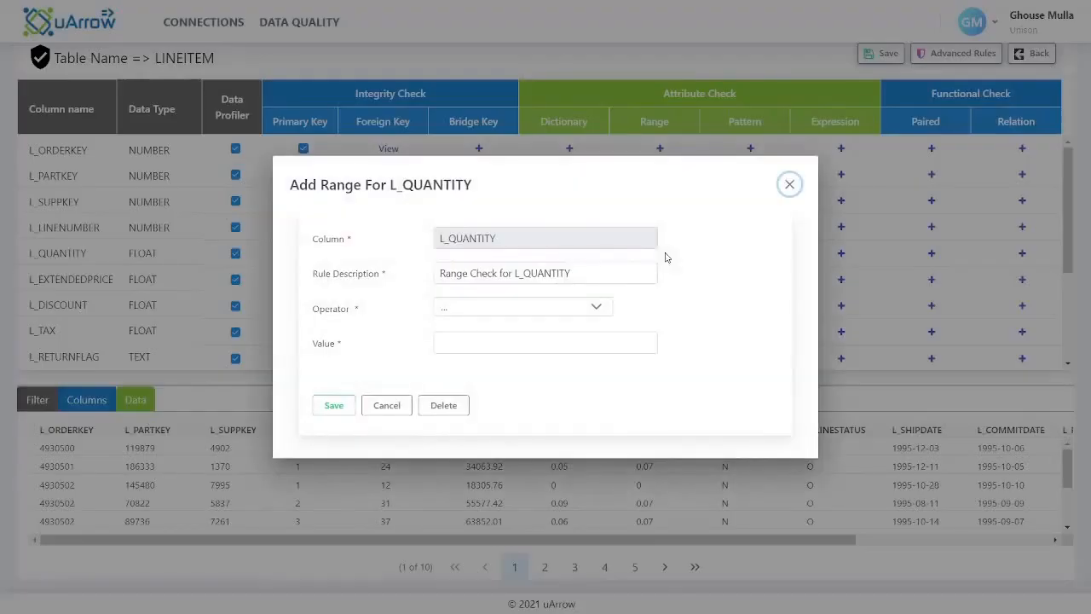
left_click_drag(576, 275, 433, 290)
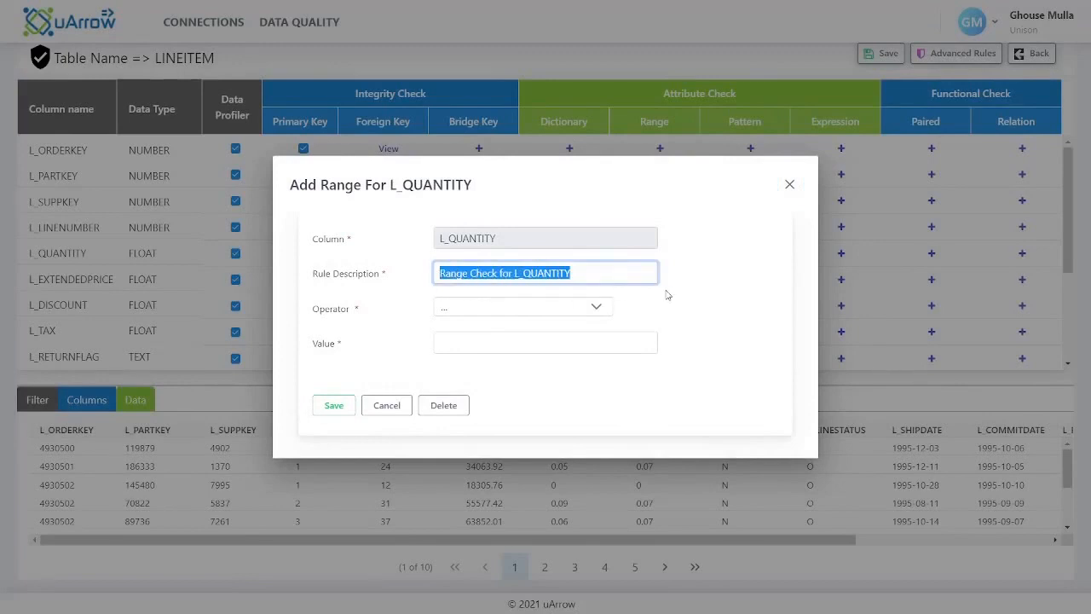
type("L_QUANTITY should be positive")
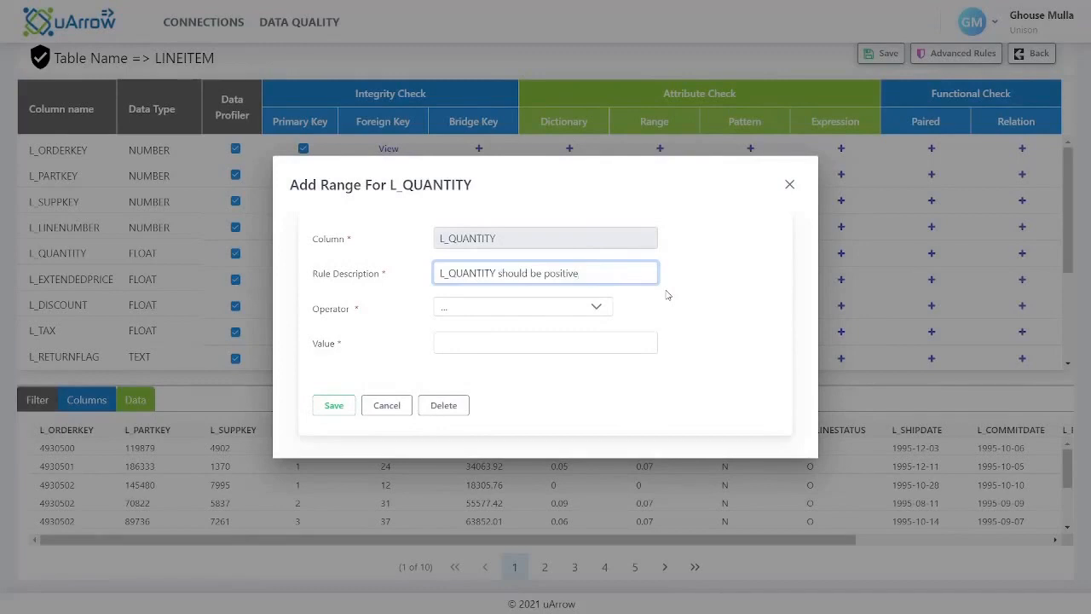
left_click(601, 310)
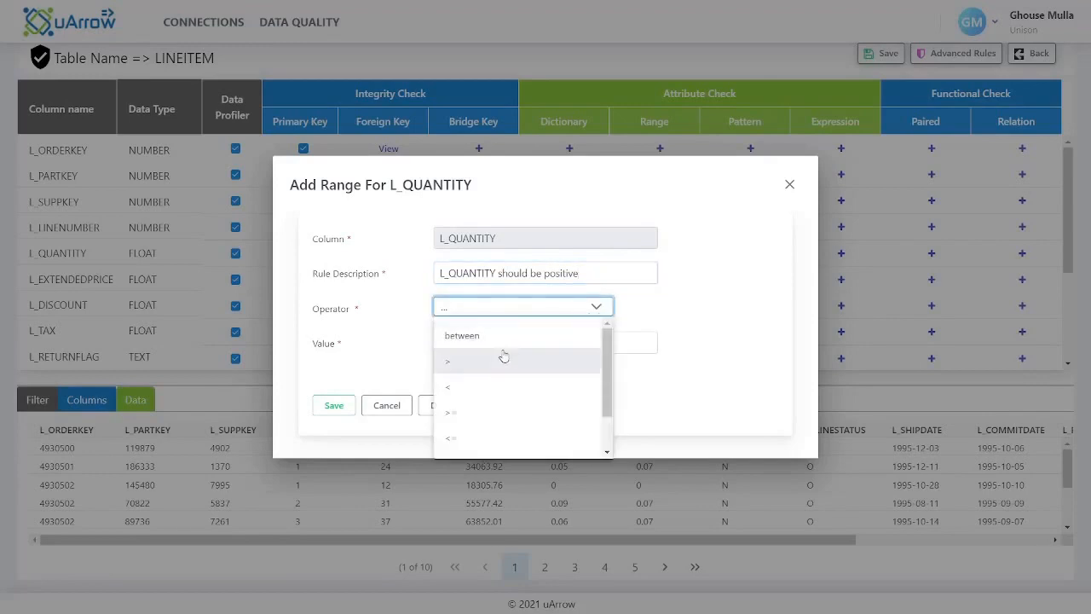
left_click(498, 360)
left_click(504, 342)
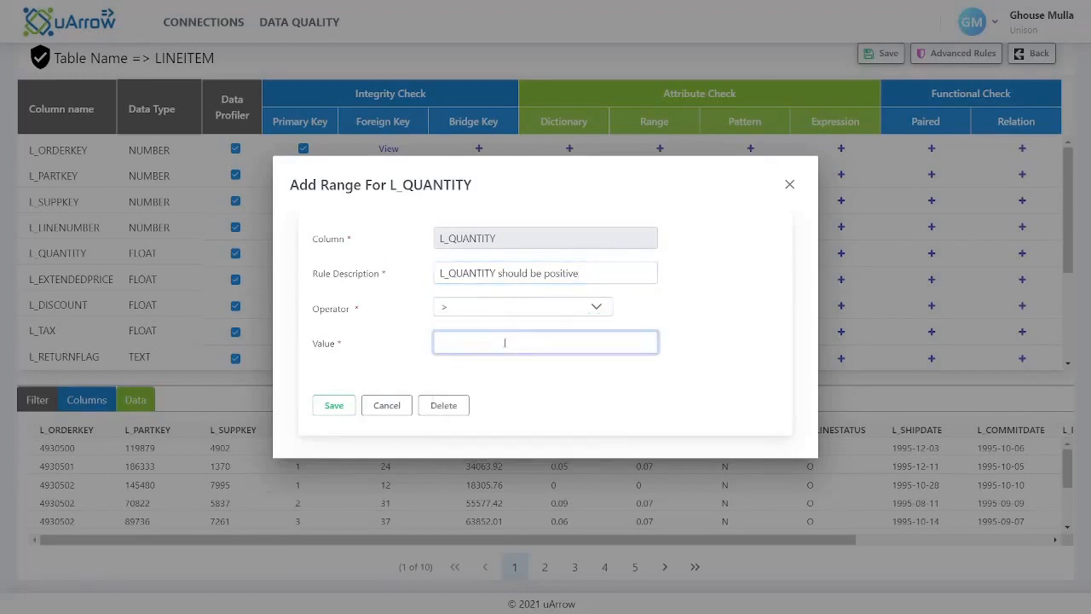
type("0")
left_click(650, 312)
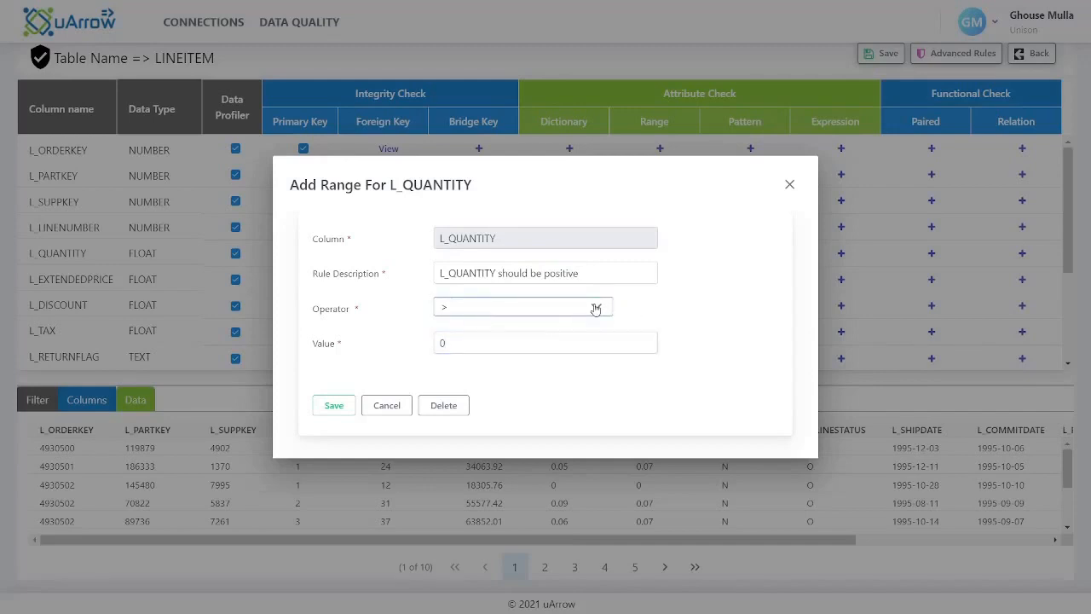
left_click(331, 414)
Add a verified pattern check on L_SHIPMODE for values that start with "AIR", and save the table's rules
scroll(758, 133, "down", 2)
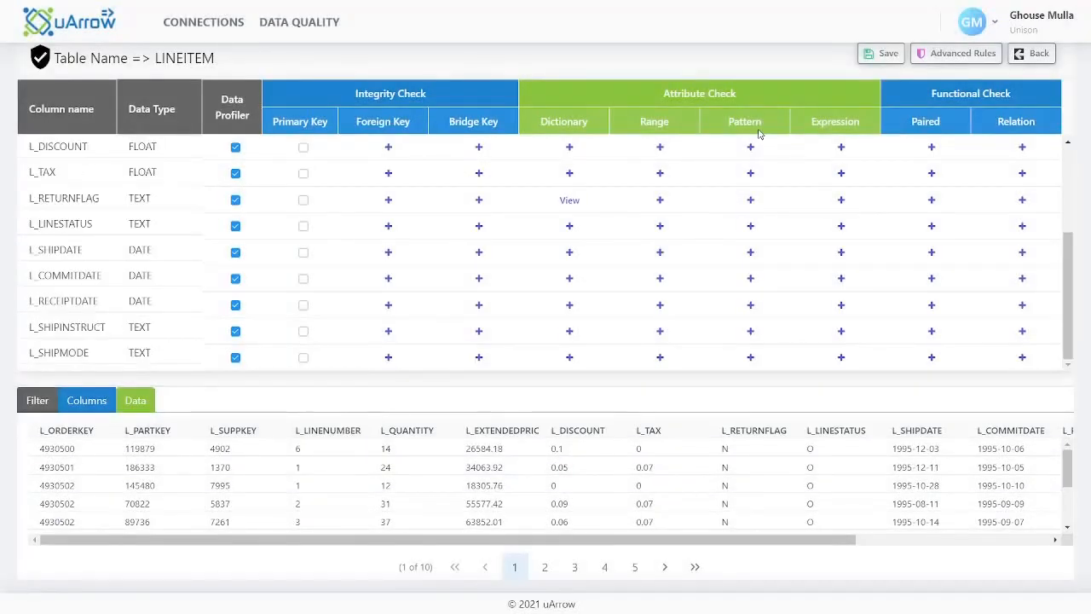
left_click(751, 358)
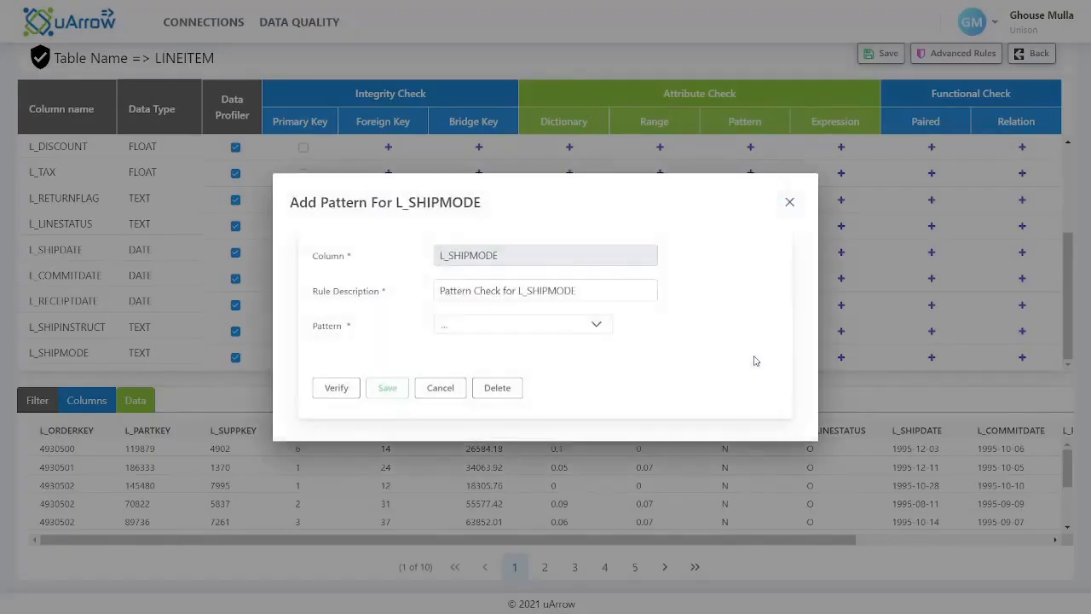
left_click(601, 328)
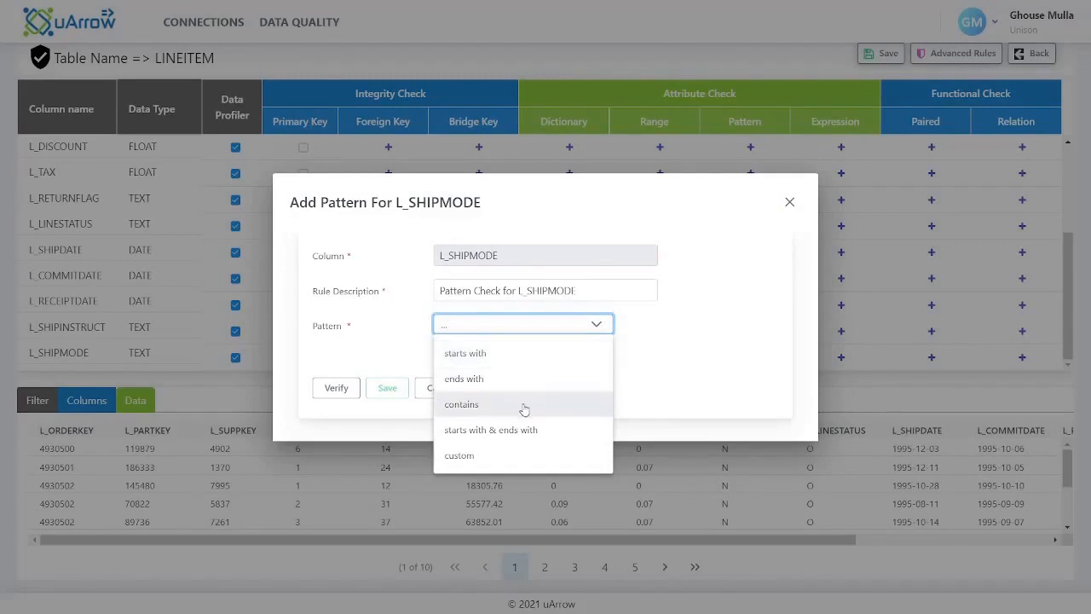
left_click(494, 455)
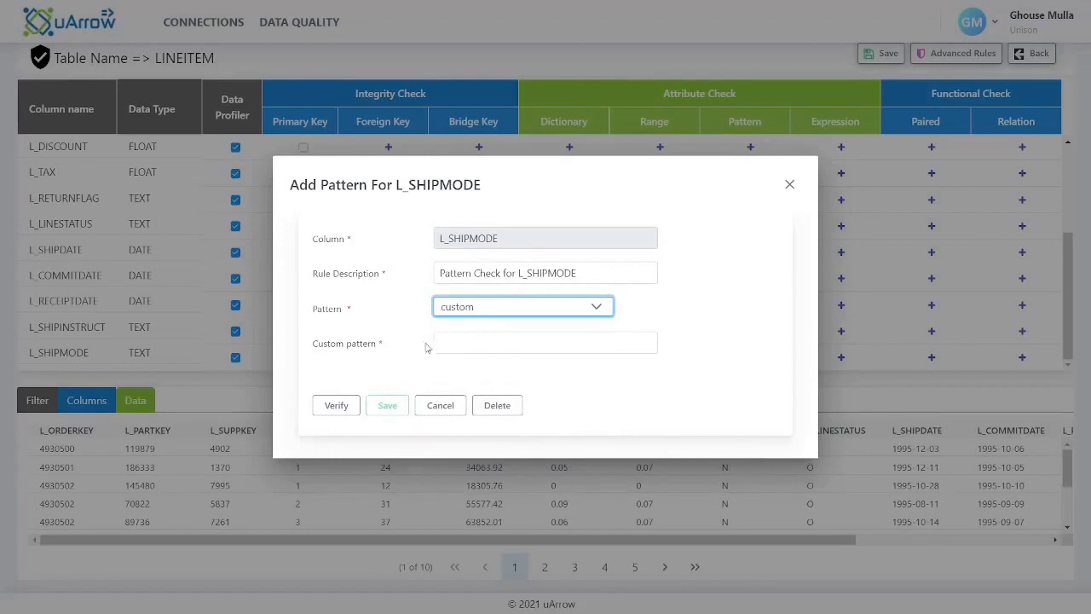
left_click(600, 309)
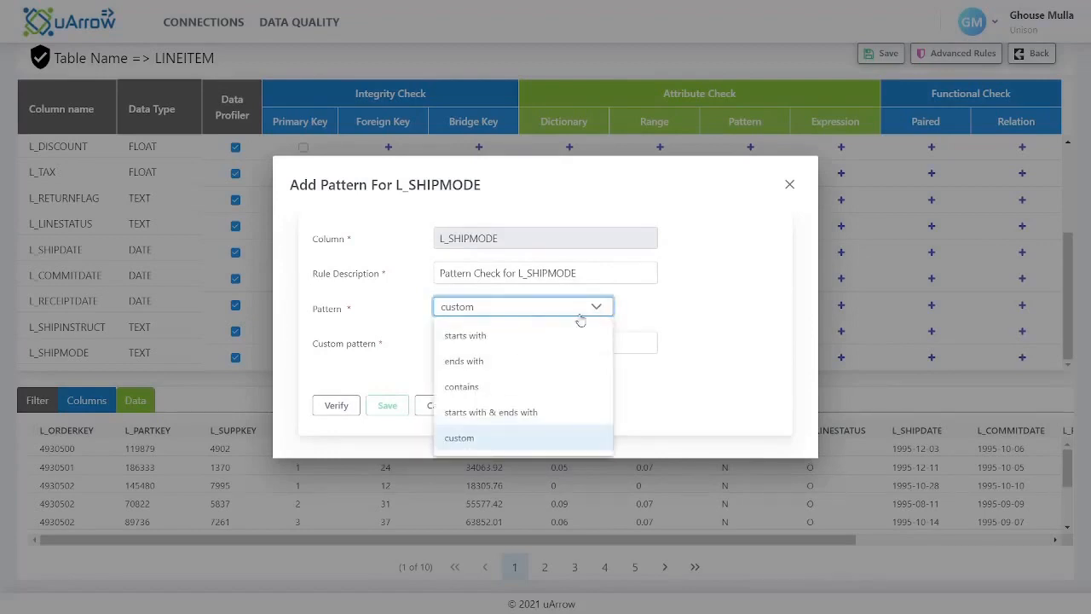
left_click(523, 336)
left_click(509, 341)
left_click(482, 366)
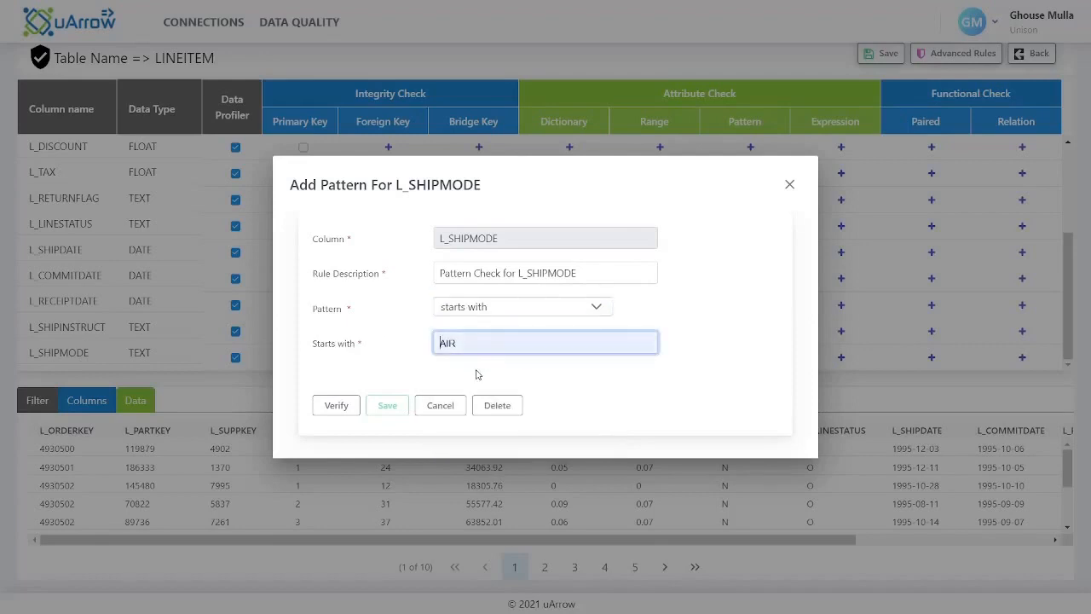
left_click(334, 406)
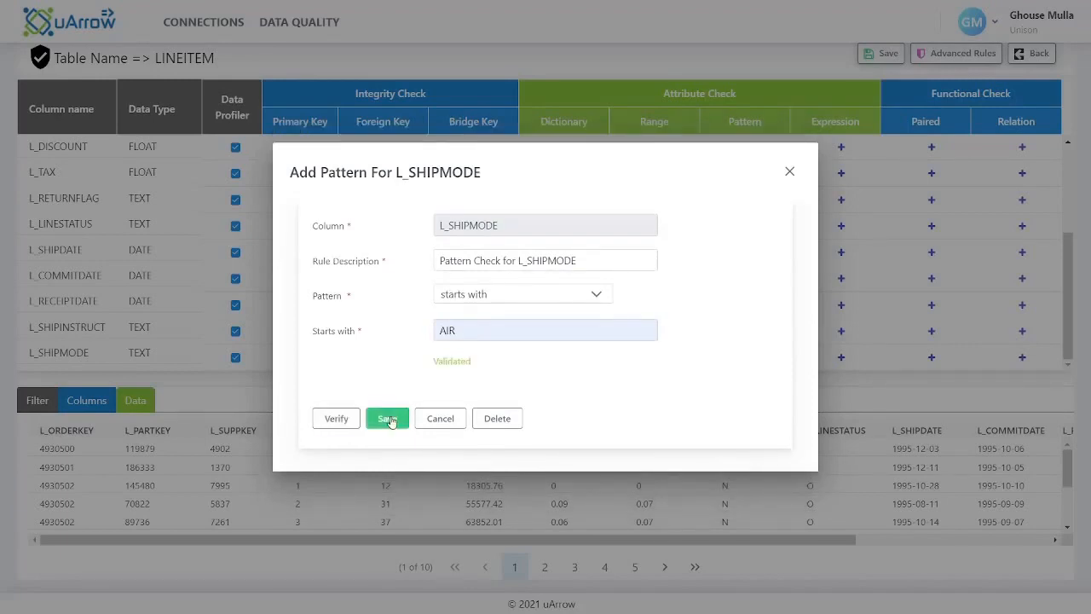
left_click(388, 419)
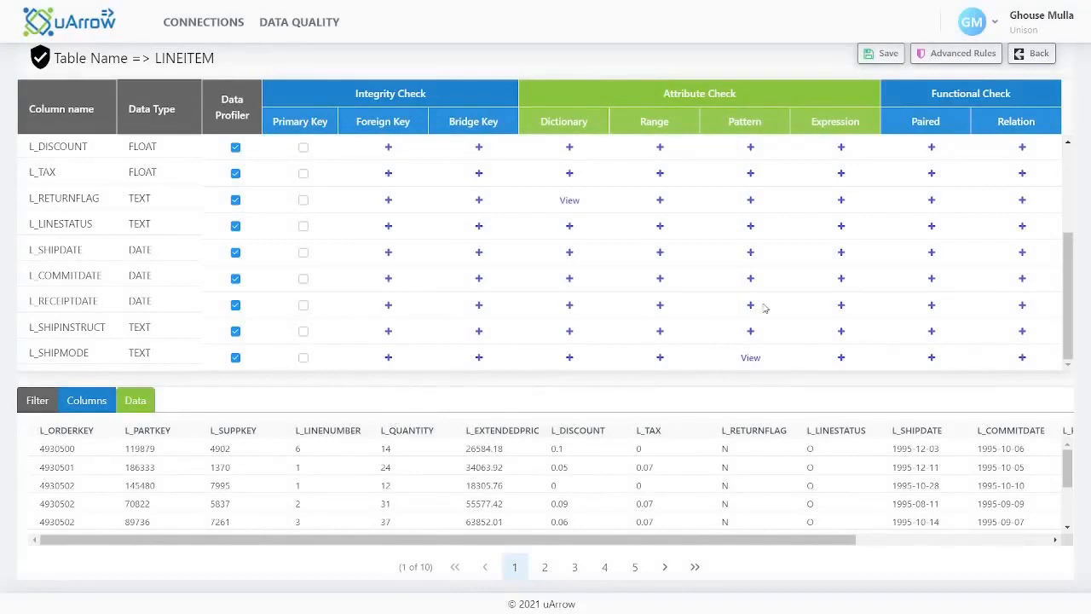
left_click(882, 52)
scroll(935, 280, "up", 3)
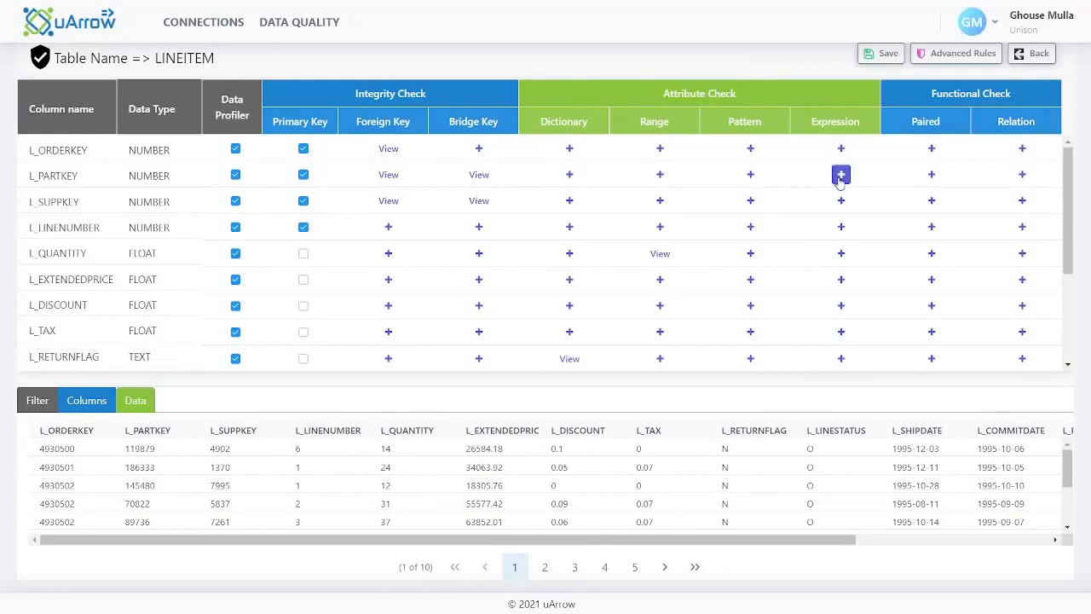
Add a verified expression check on L_PARTKEY with the SQL expression length(L_PARTKEY)>5, and save the table's rules
left_click(840, 177)
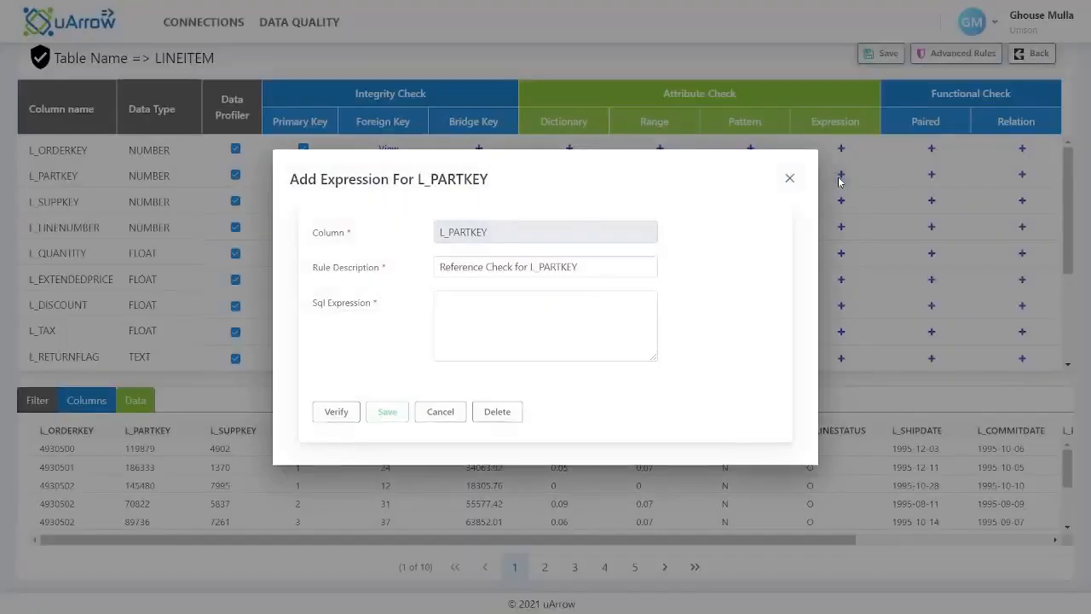
left_click(552, 313)
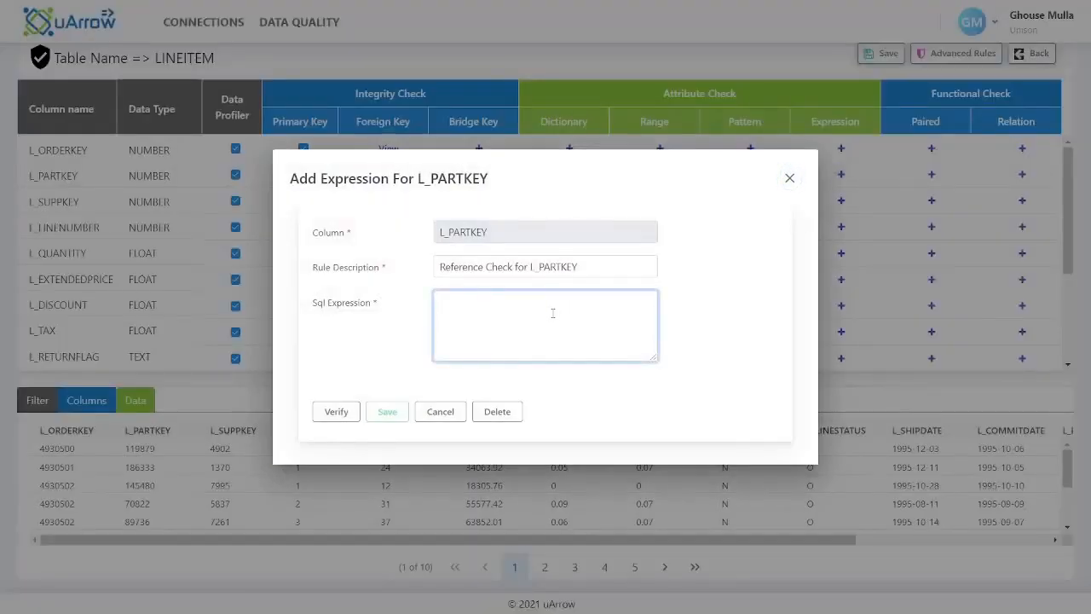
type("length(L_PARTKEY)>5")
left_click(344, 412)
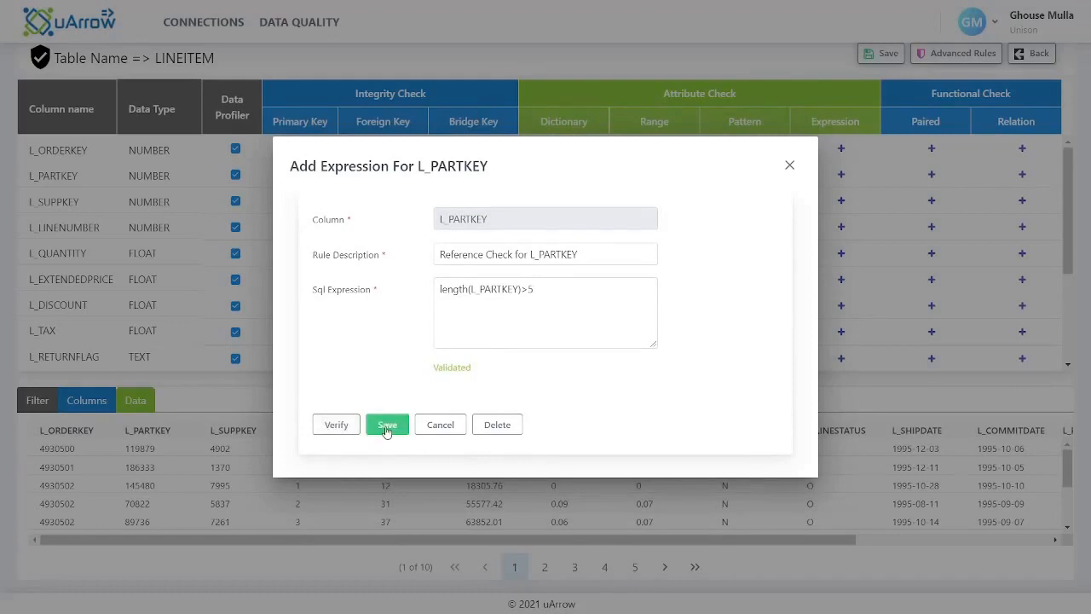
left_click(386, 426)
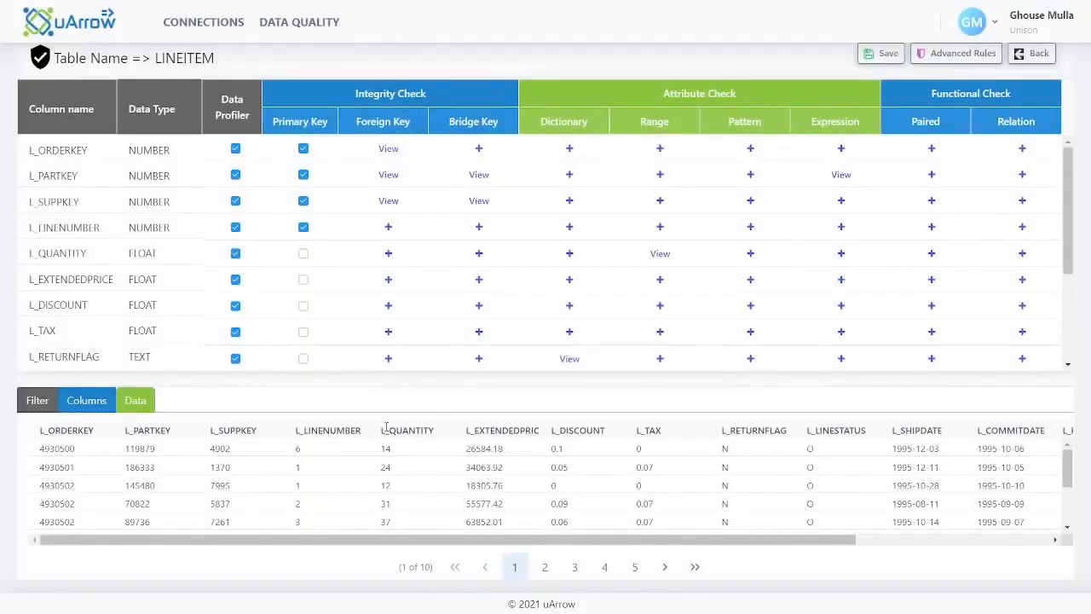
left_click(889, 63)
Save a paired check on L_QUANTITY with L_EXTENDEDPRICE as the RHS column and pair type Implied
left_click(932, 254)
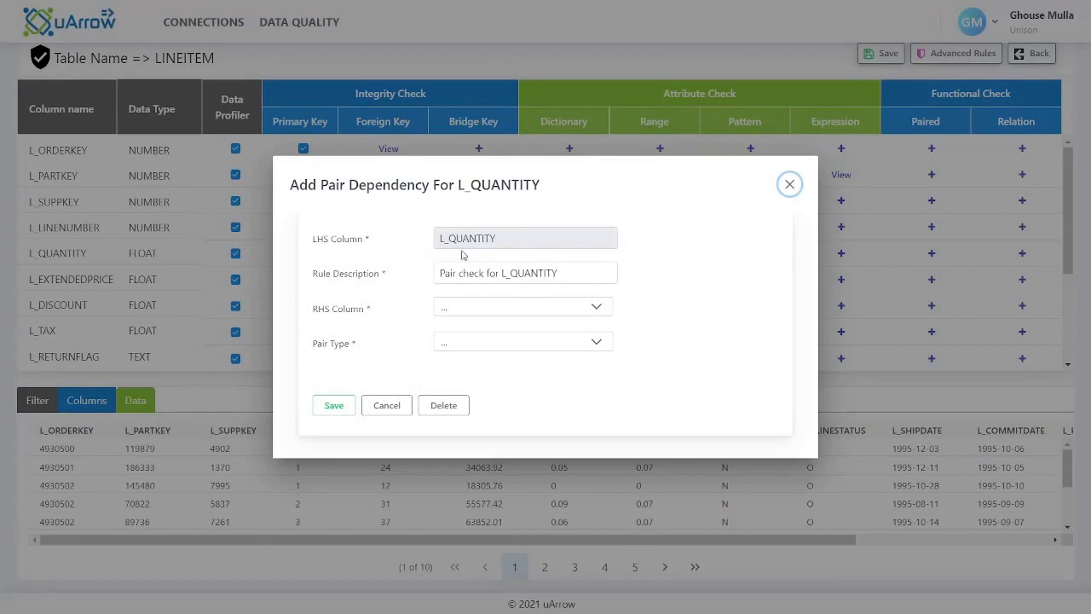
left_click(492, 311)
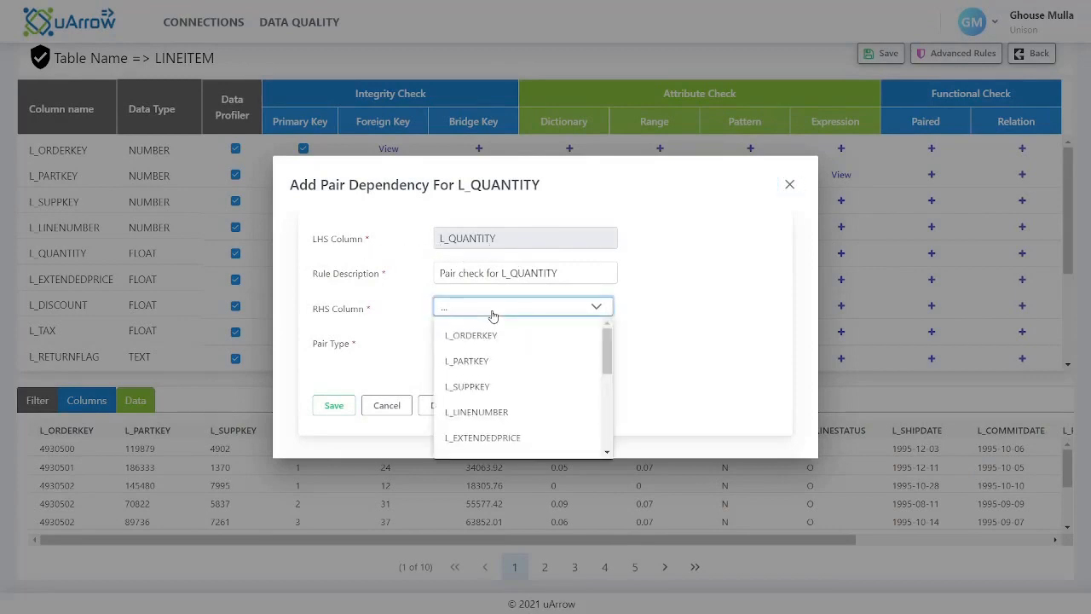
left_click(507, 437)
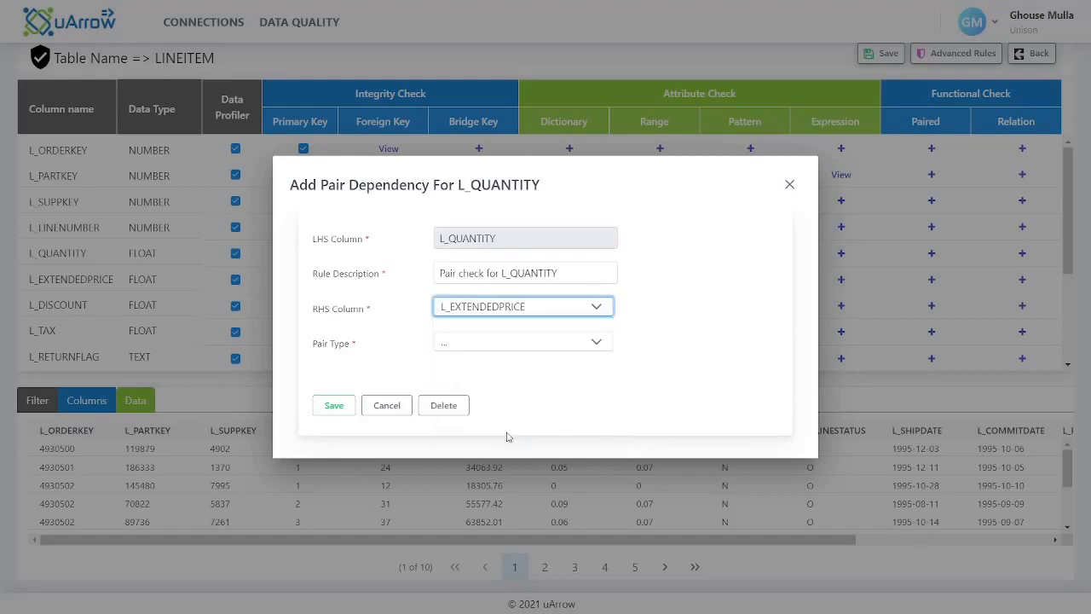
left_click(501, 346)
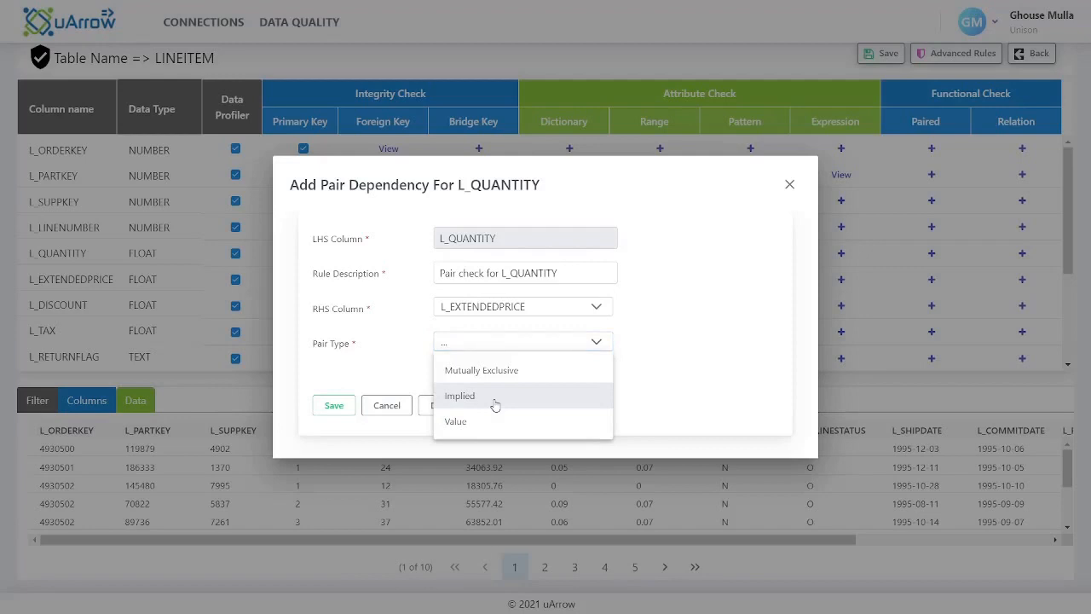
left_click(494, 402)
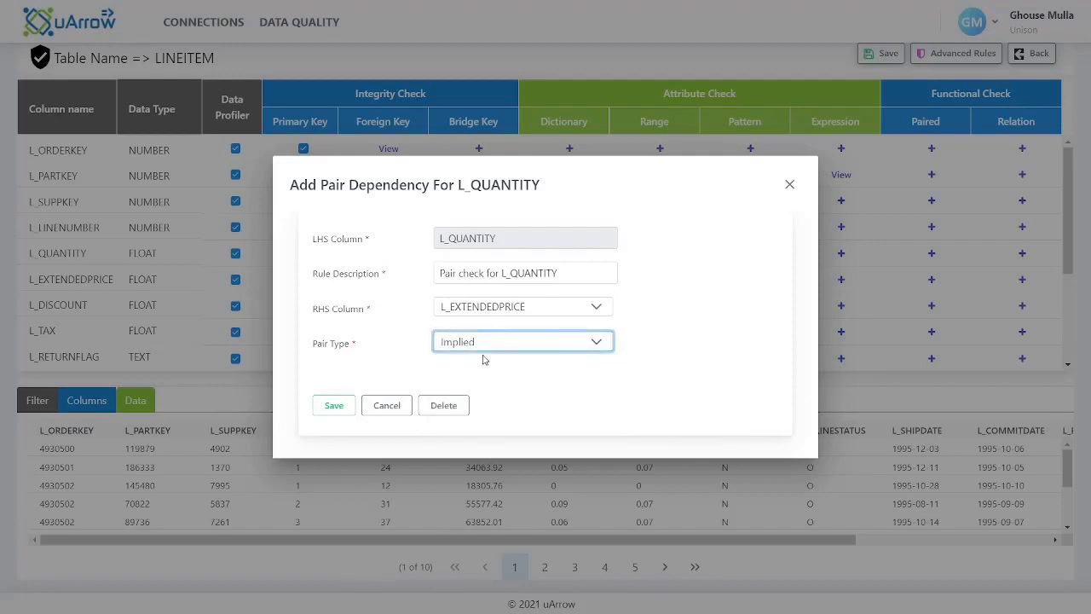
left_click(347, 406)
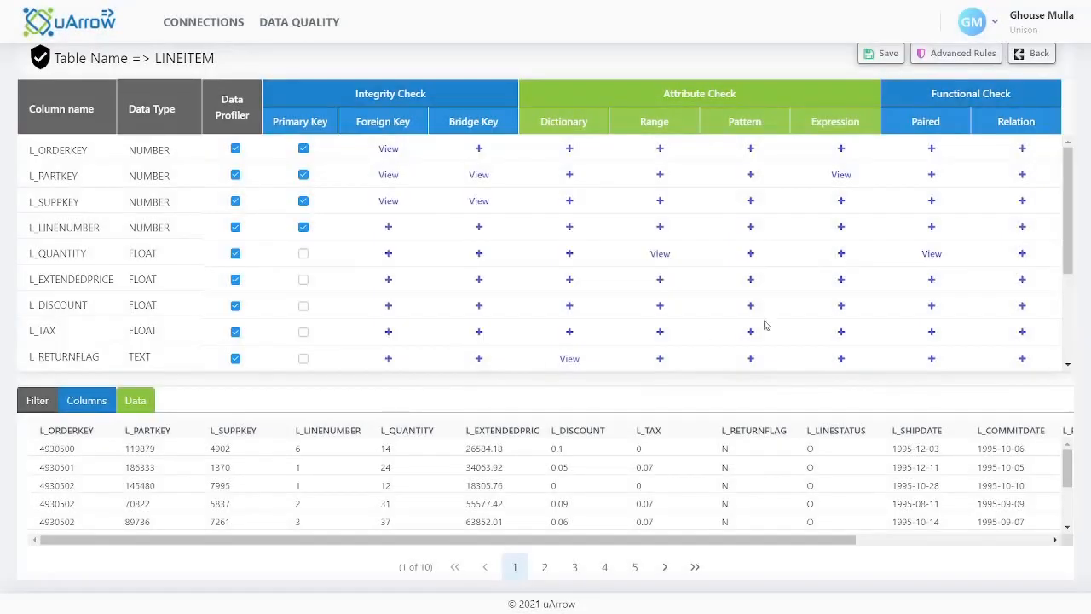
Save a paired check on L_LINESTATUS with RHS column L_RETURNFLAG, pair type Value and an uploaded list of value pairs
scroll(933, 292, "down", 1)
scroll(937, 292, "down", 2)
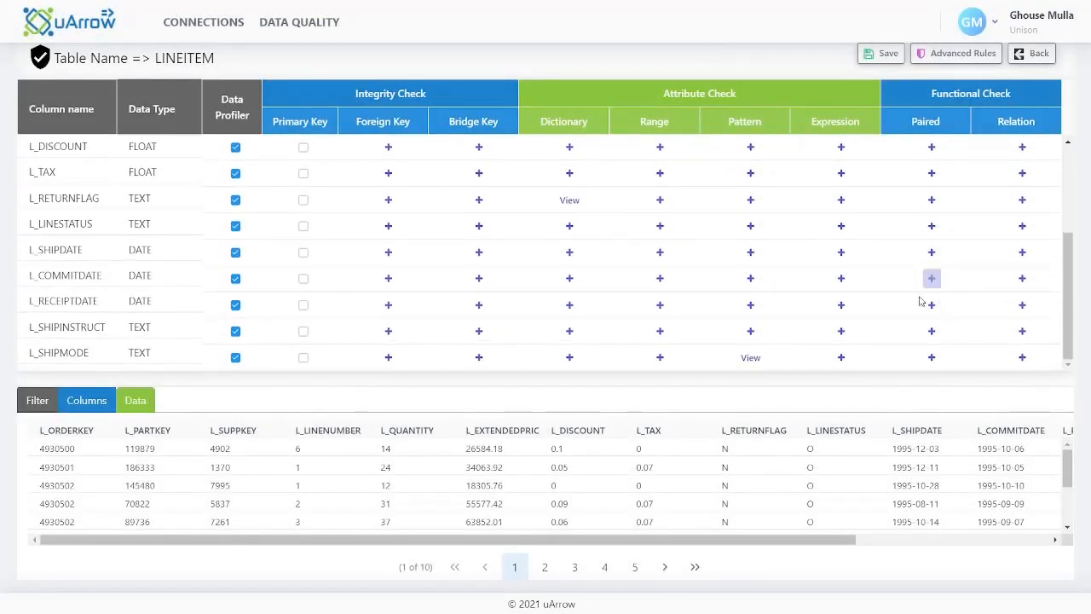
left_click(927, 230)
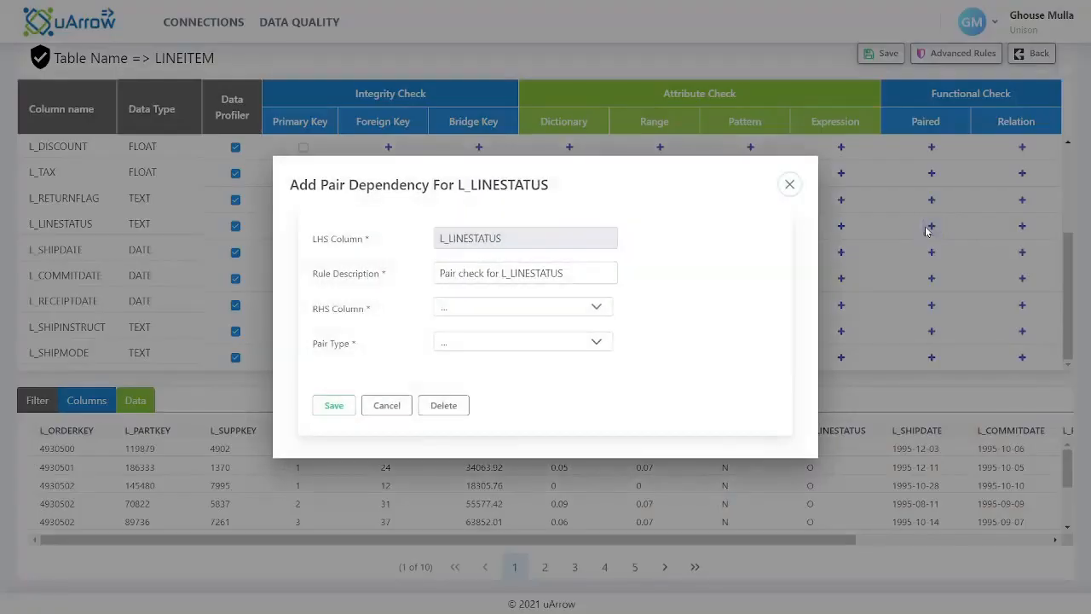
left_click(596, 312)
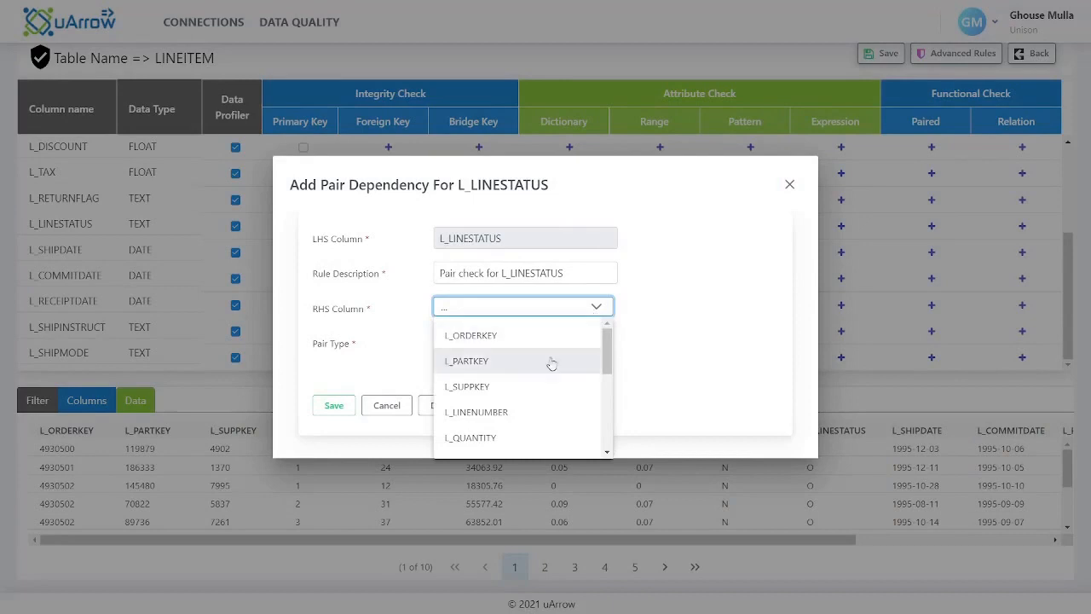
scroll(518, 413, "down", 2)
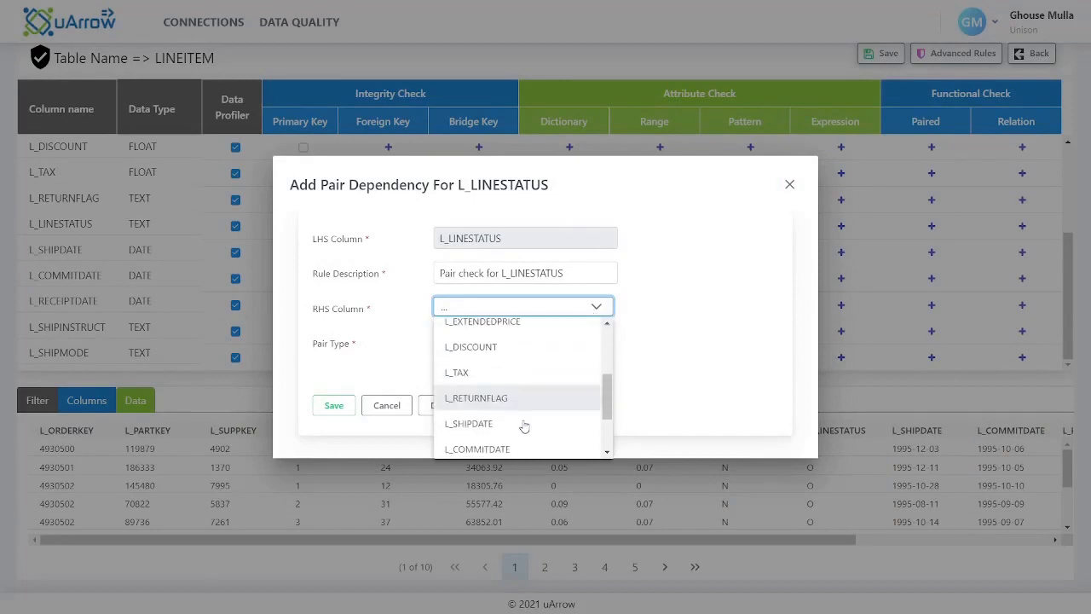
left_click(501, 400)
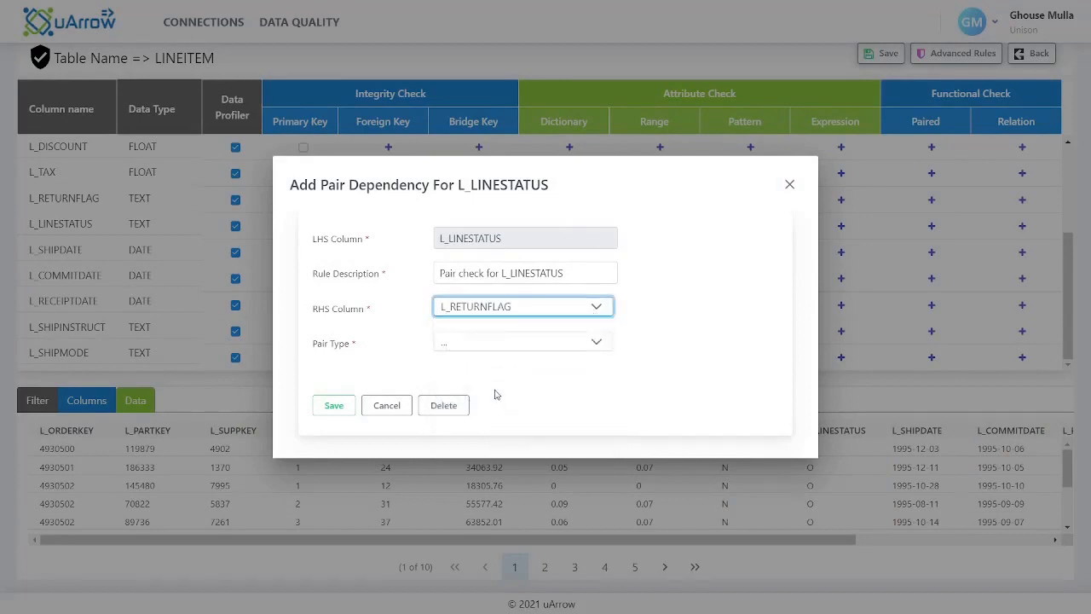
left_click(482, 341)
left_click(467, 424)
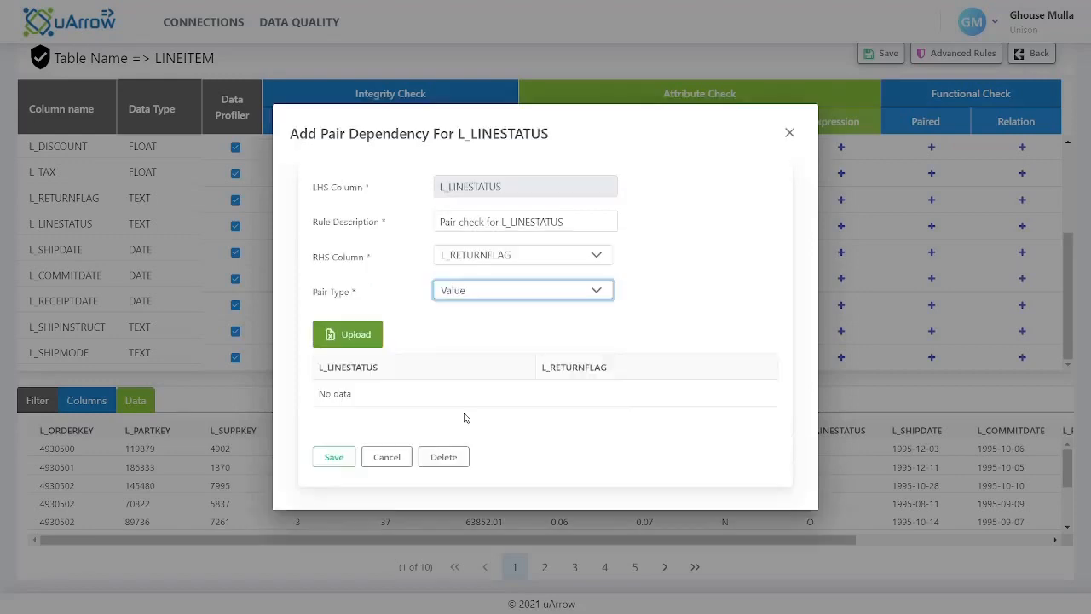
left_click(365, 338)
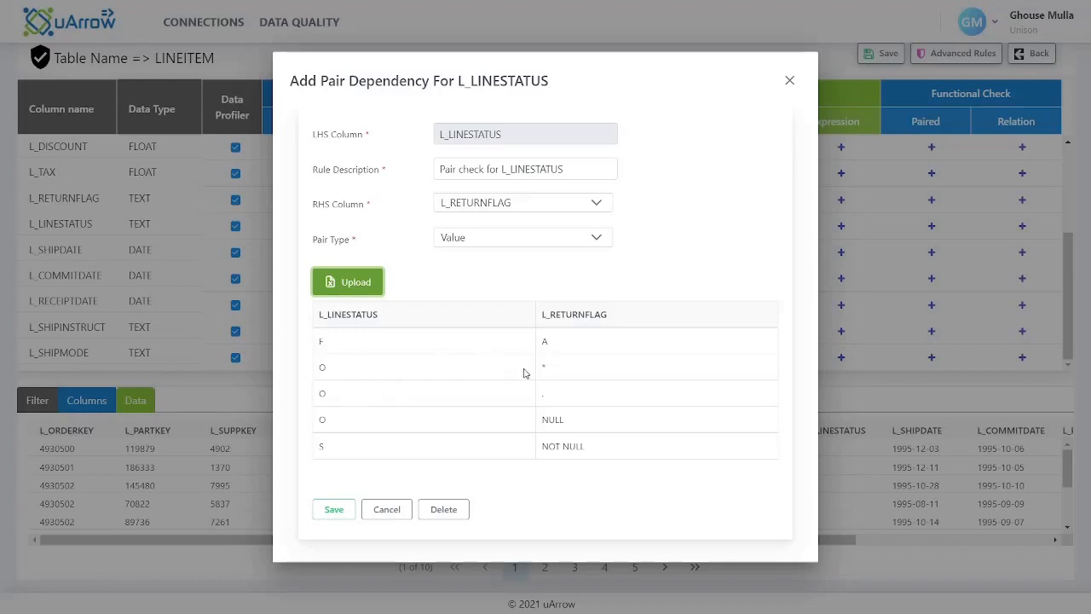
left_click(335, 512)
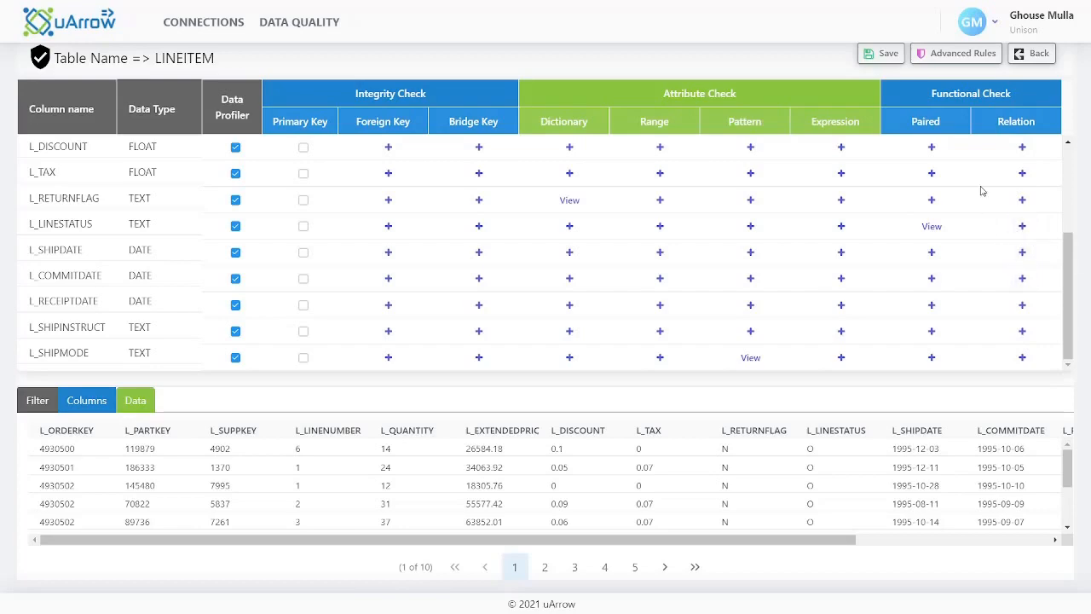
Save a relation check on L_DISCOUNT with RHS column L_EXTENDEDPRICE and relation <=
left_click(1022, 148)
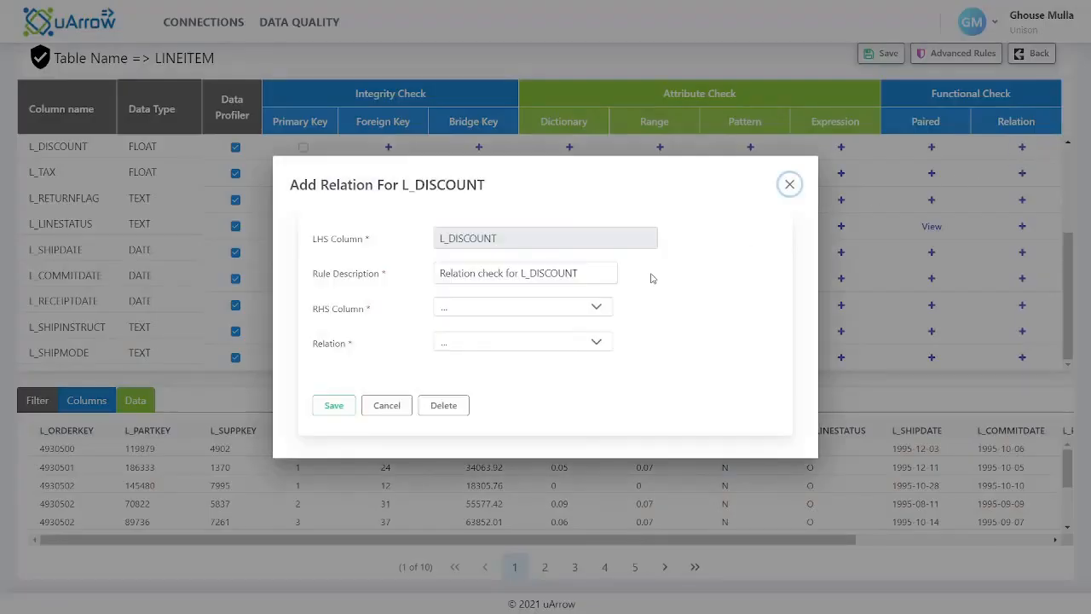
left_click(596, 308)
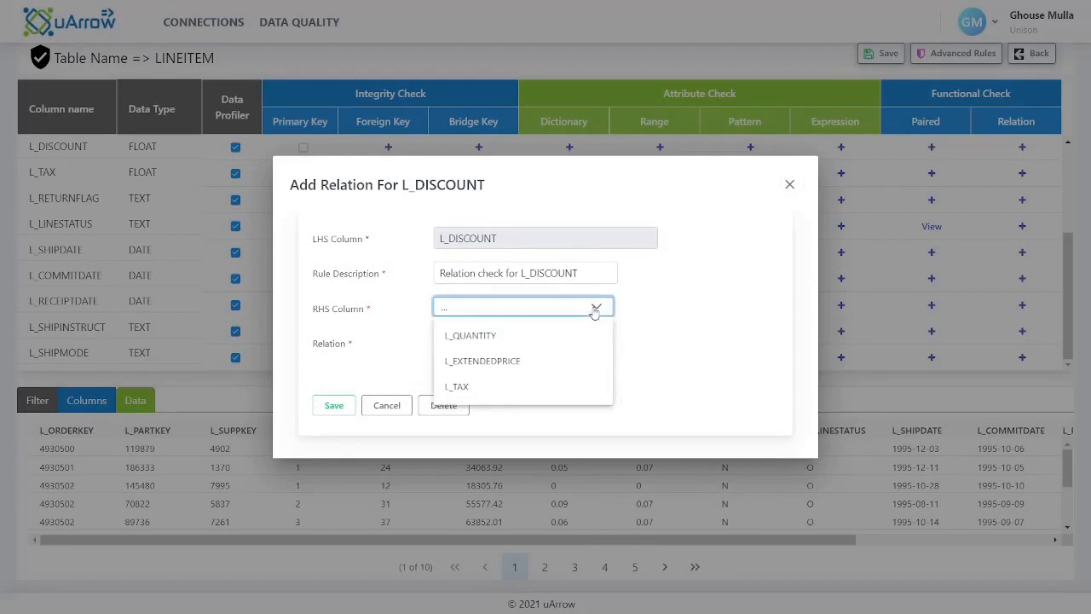
left_click(534, 363)
left_click(535, 346)
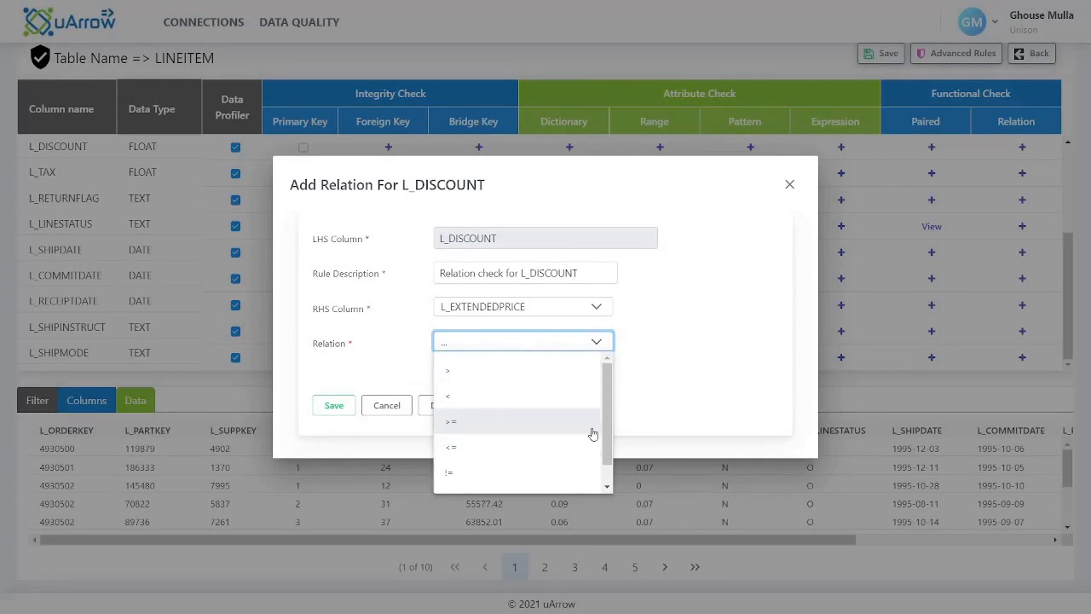
scroll(511, 430, "down", 1)
left_click(508, 425)
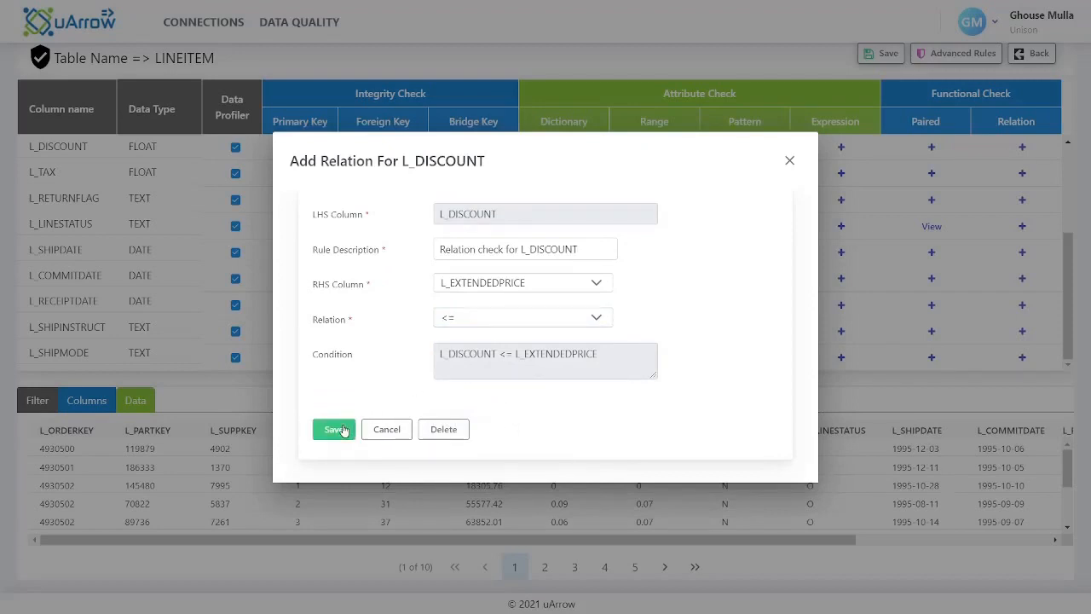
left_click(336, 431)
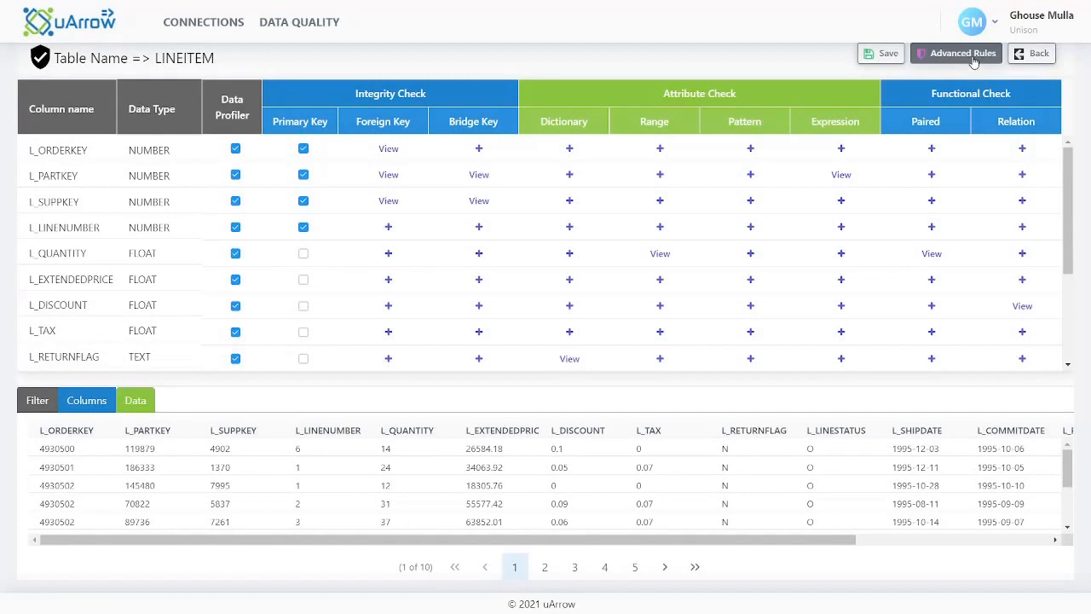
Upload the advanced rules for LINEITEM and validate both COMMITEDDATECHECK and TAXANDDISCOUNT
left_click(974, 59)
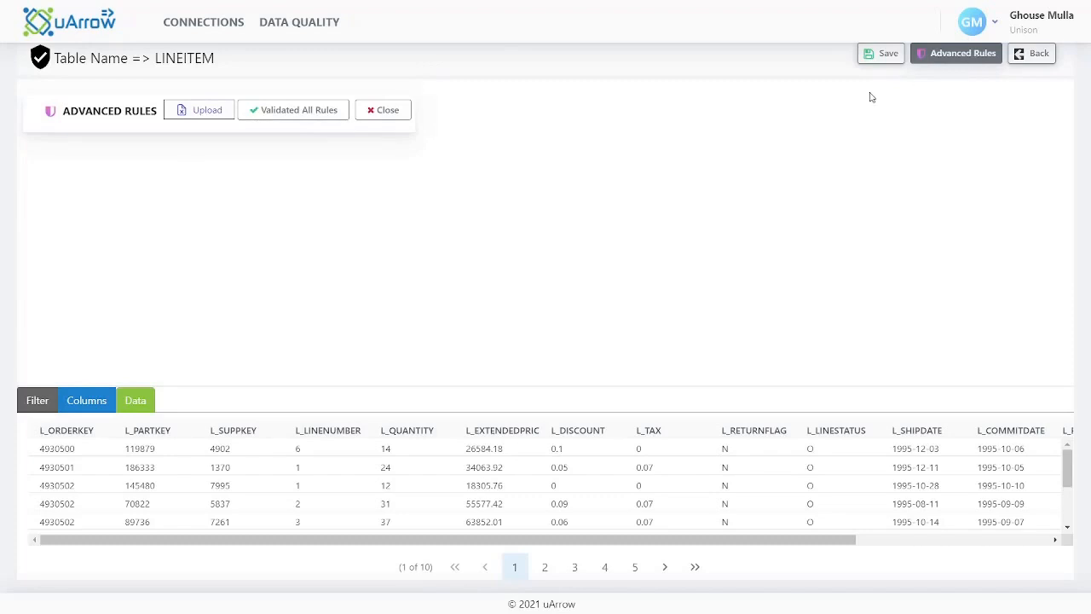
left_click(207, 117)
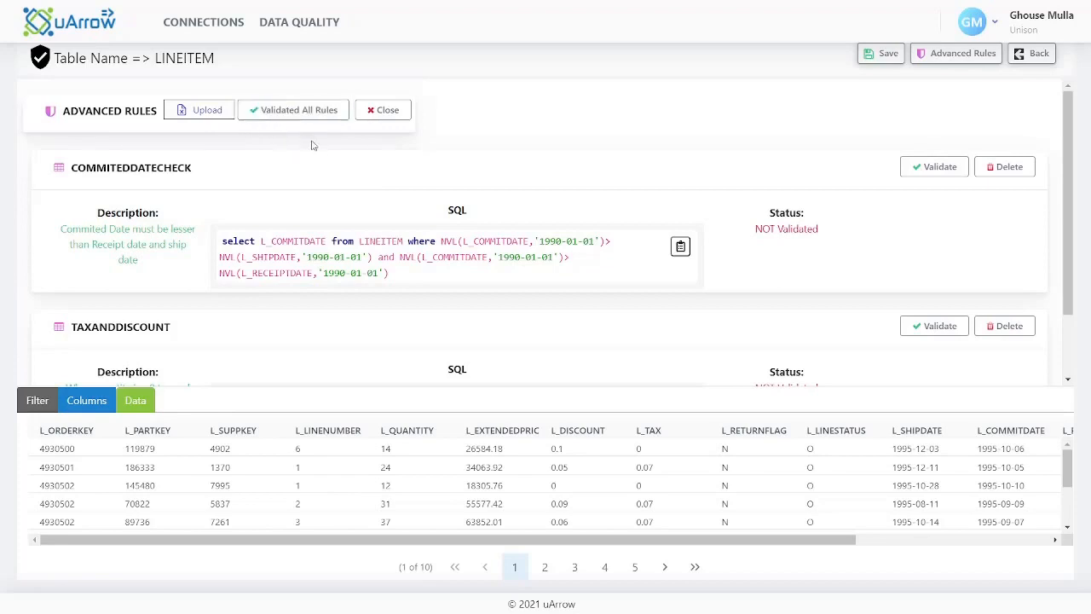
left_click(929, 173)
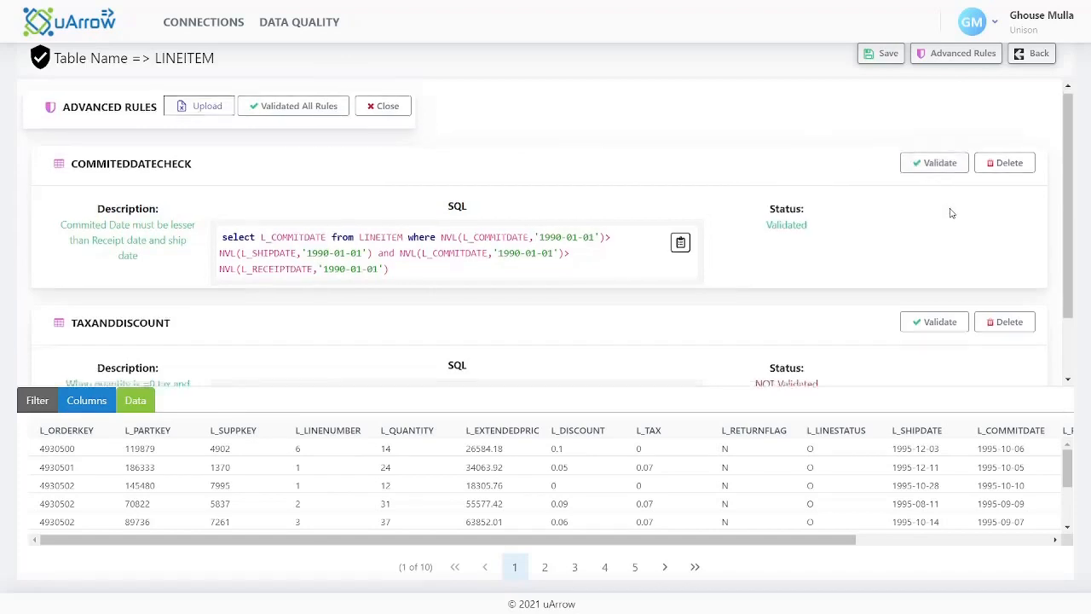
scroll(951, 213, "down", 1)
left_click(943, 252)
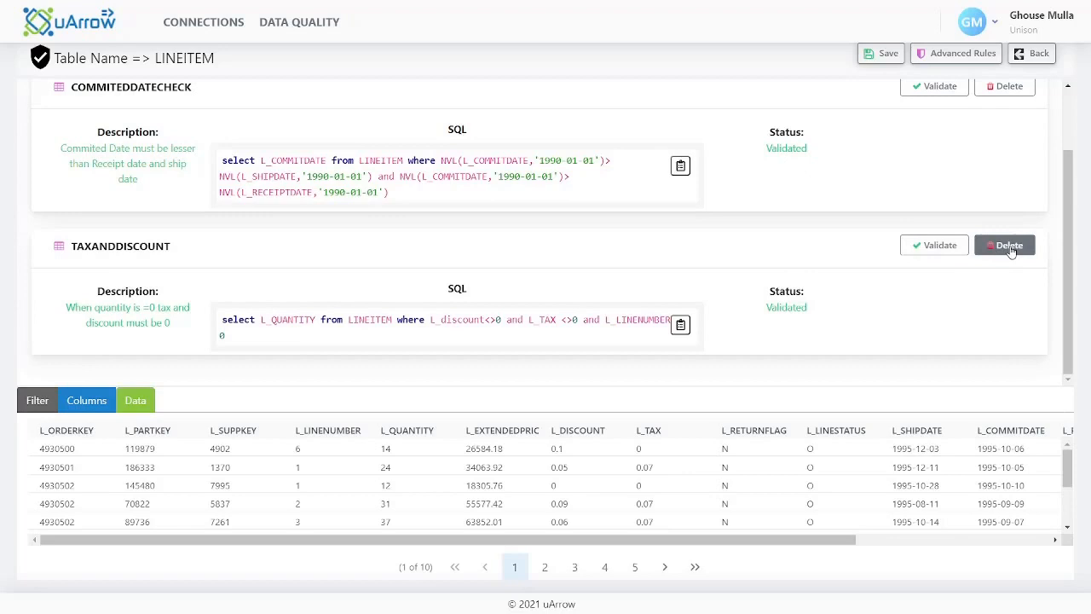
Close the advanced rules and save all rules of the LINEITEM table
scroll(976, 189, "up", 2)
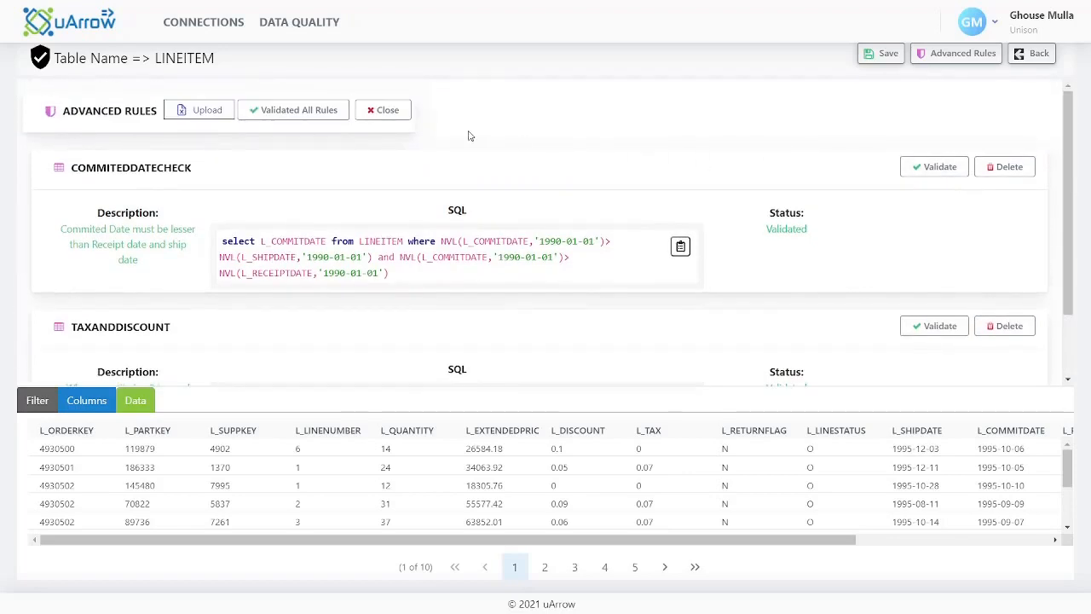
left_click(388, 111)
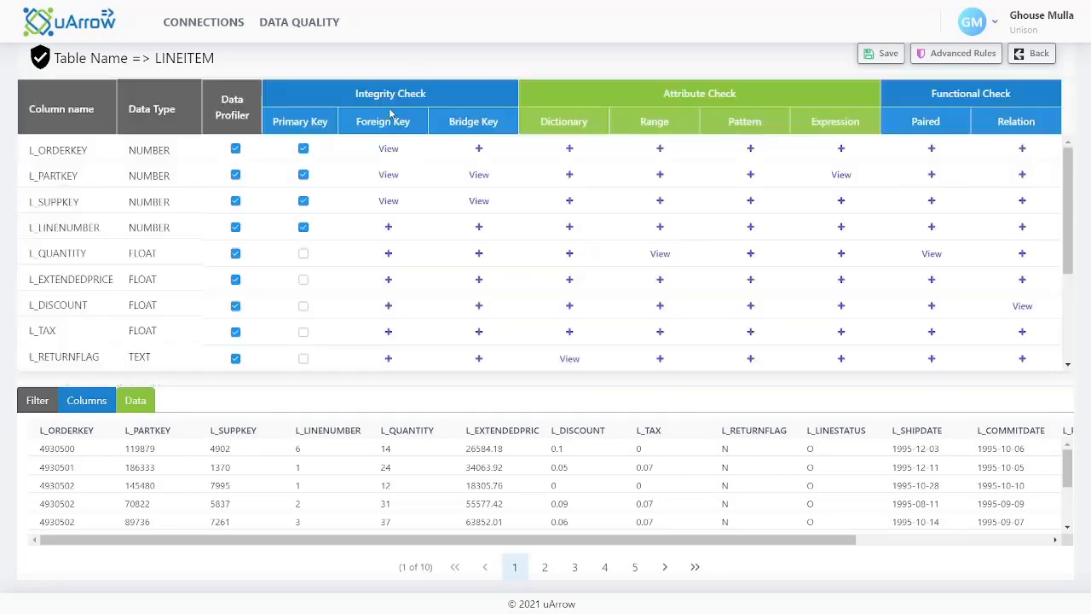
left_click(885, 65)
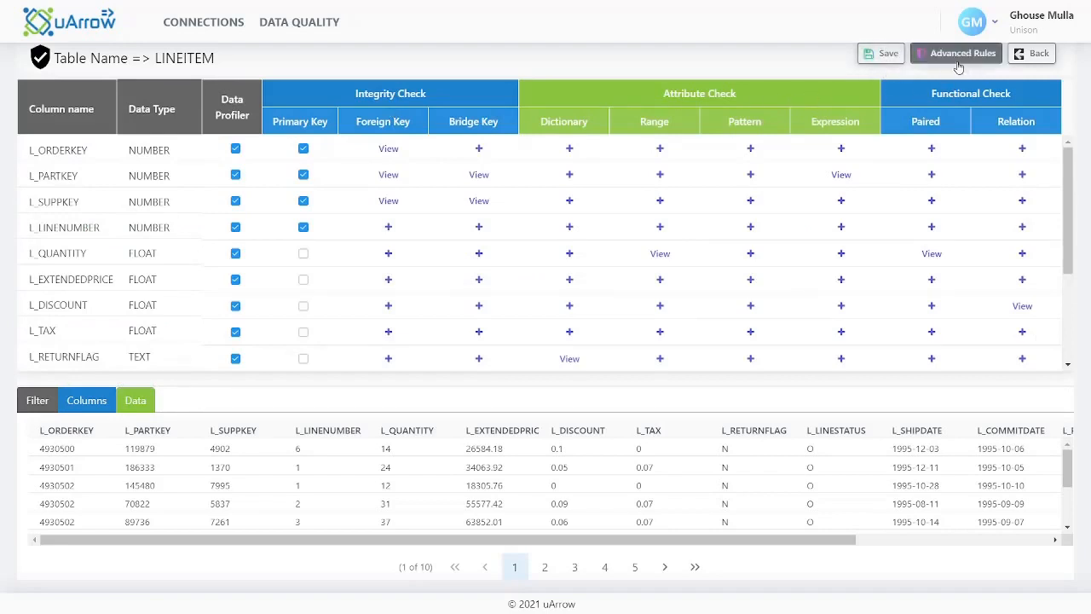
left_click(885, 55)
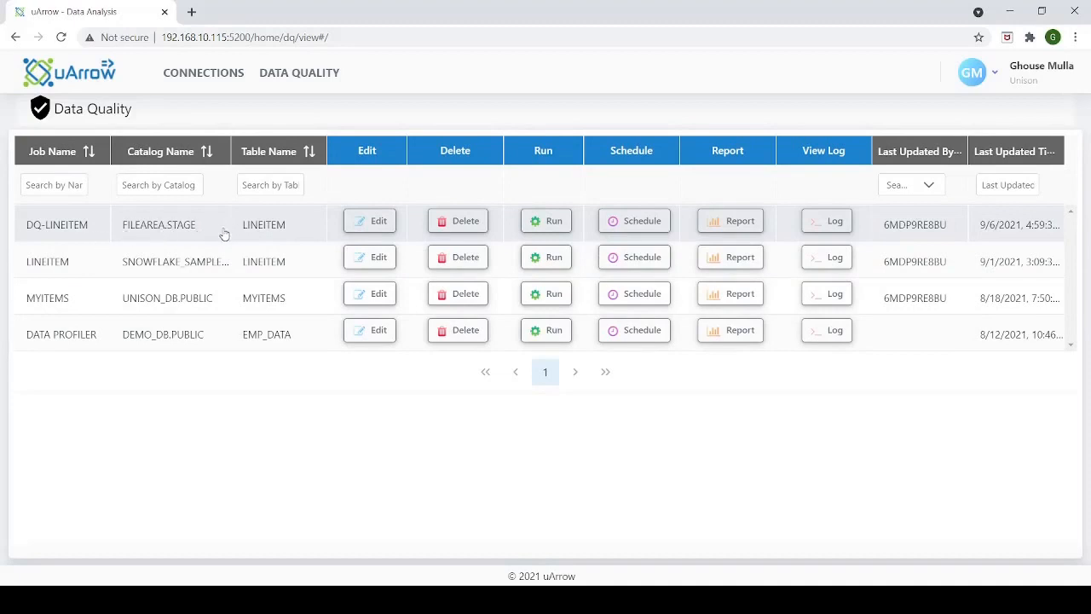
Run the DQ-LINEITEM data quality job and check its run status in the job log
left_click(551, 226)
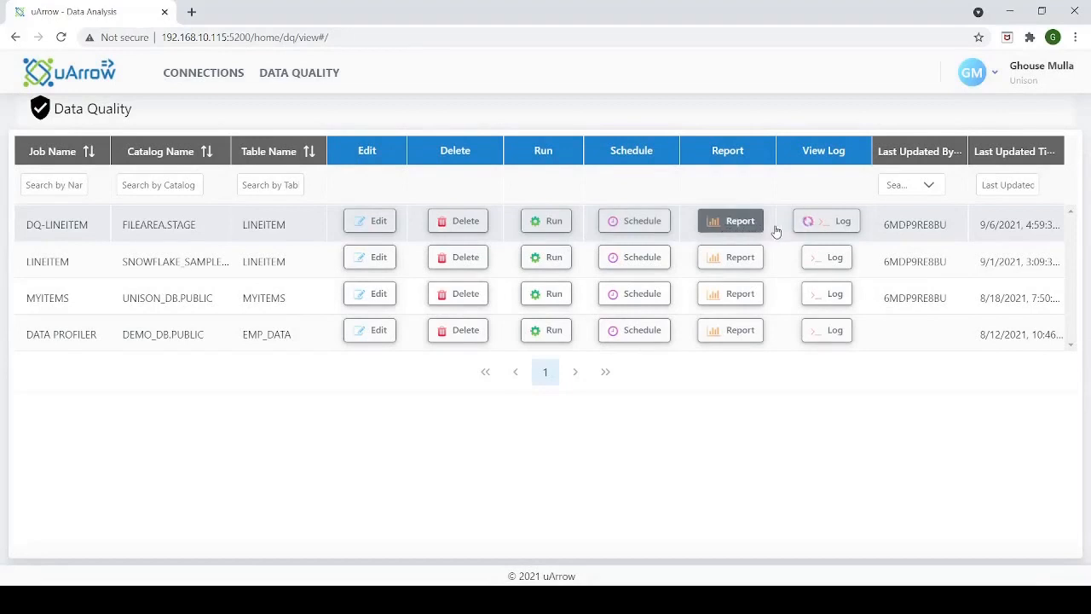
left_click(827, 225)
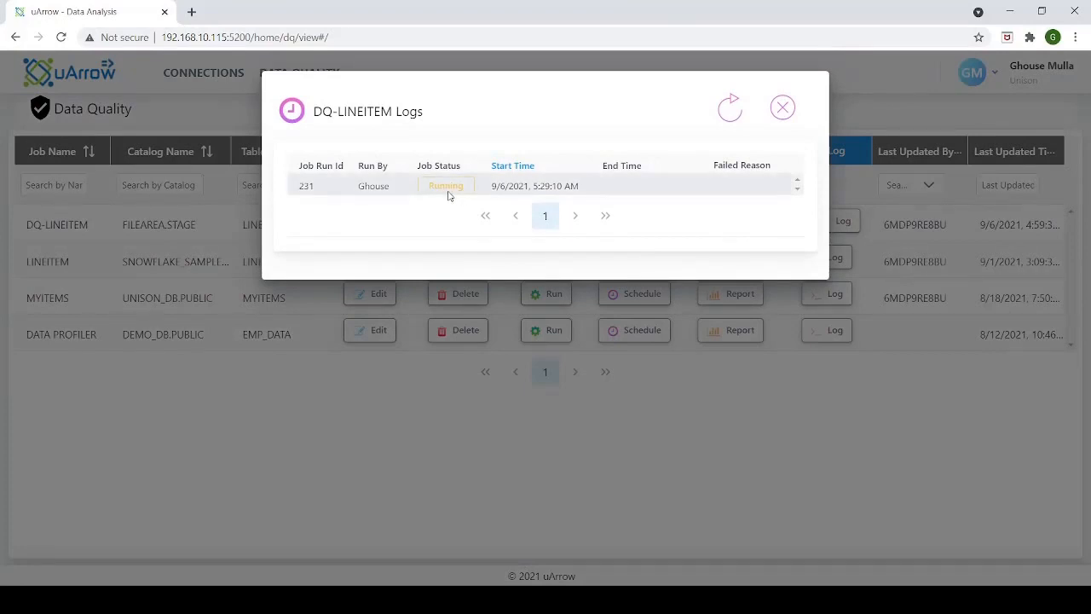
left_click(783, 109)
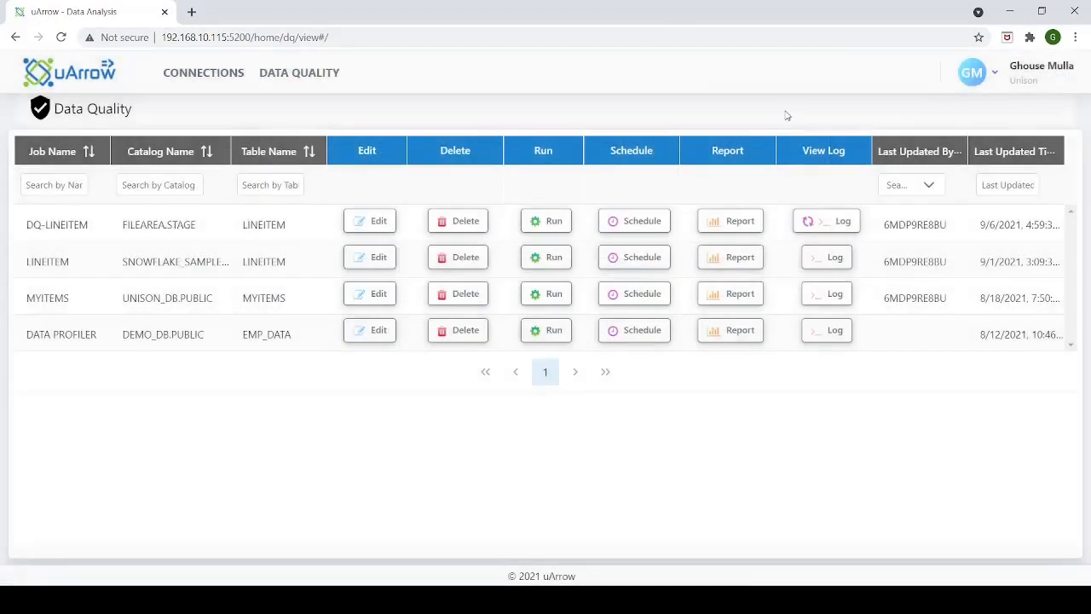
Enable a schedule for the DQ-LINEITEM job so that it runs every day at 10:15, and apply it
left_click(629, 224)
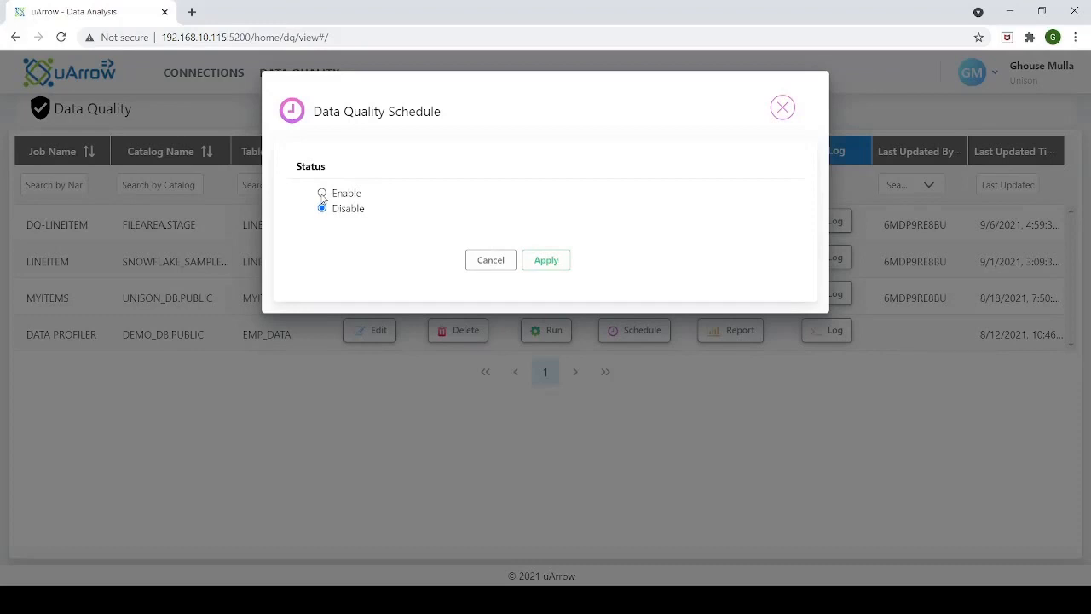
left_click(322, 194)
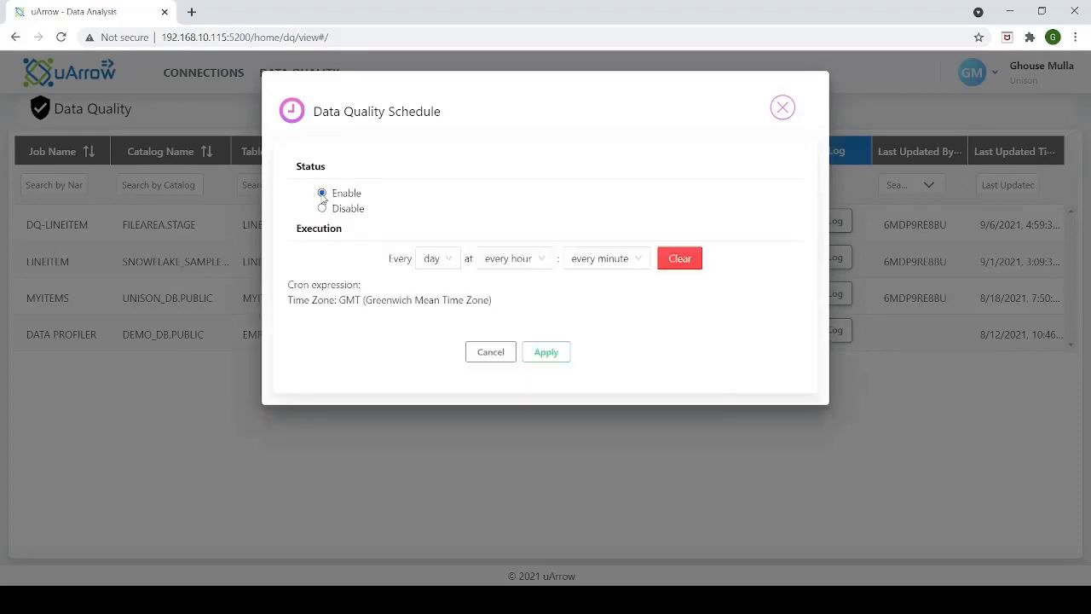
left_click(450, 261)
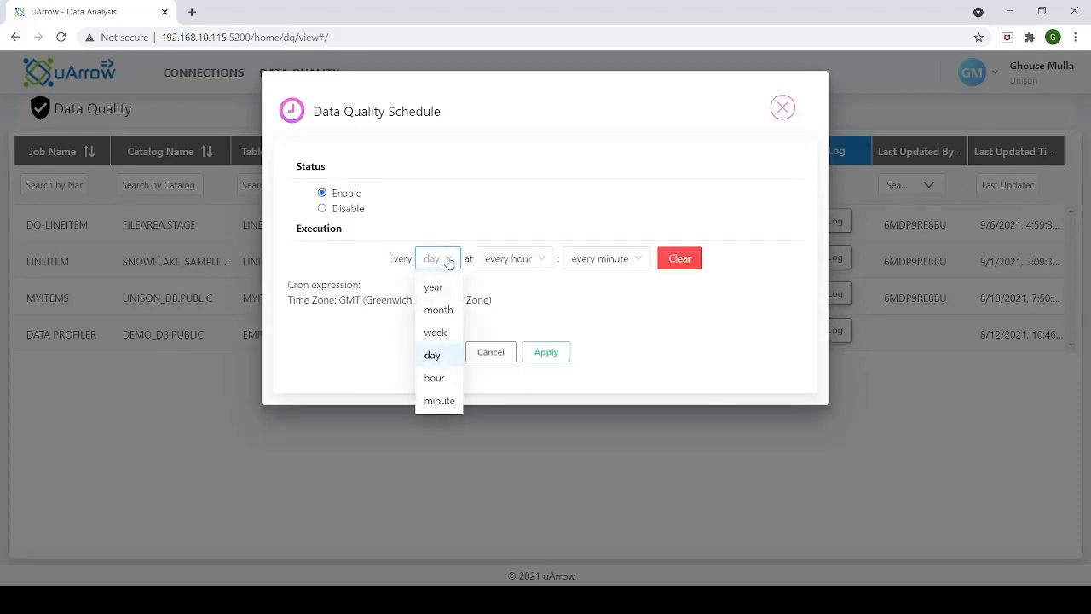
left_click(435, 355)
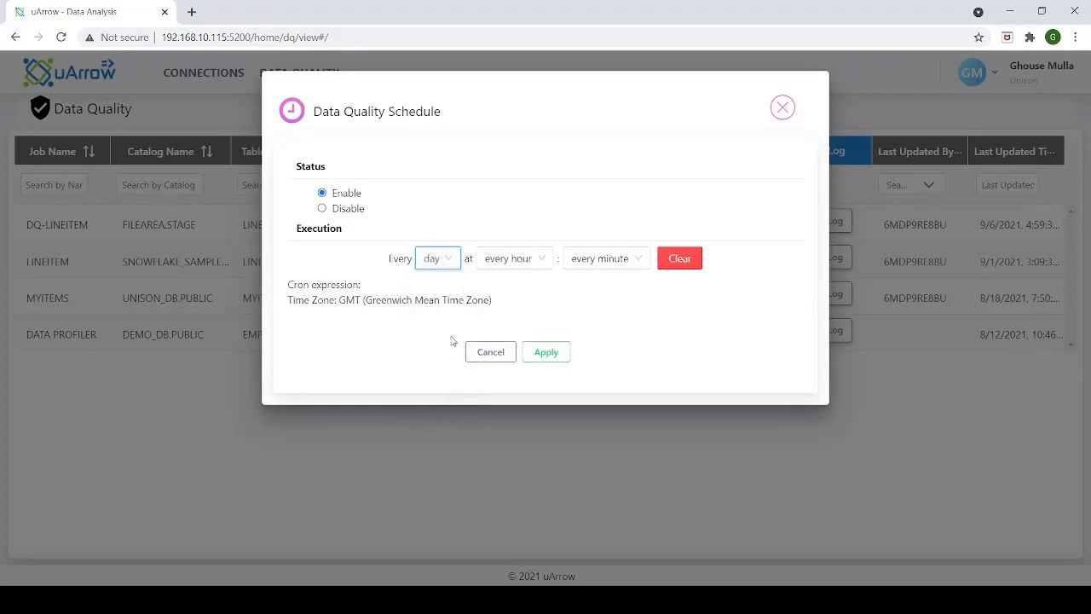
left_click(542, 261)
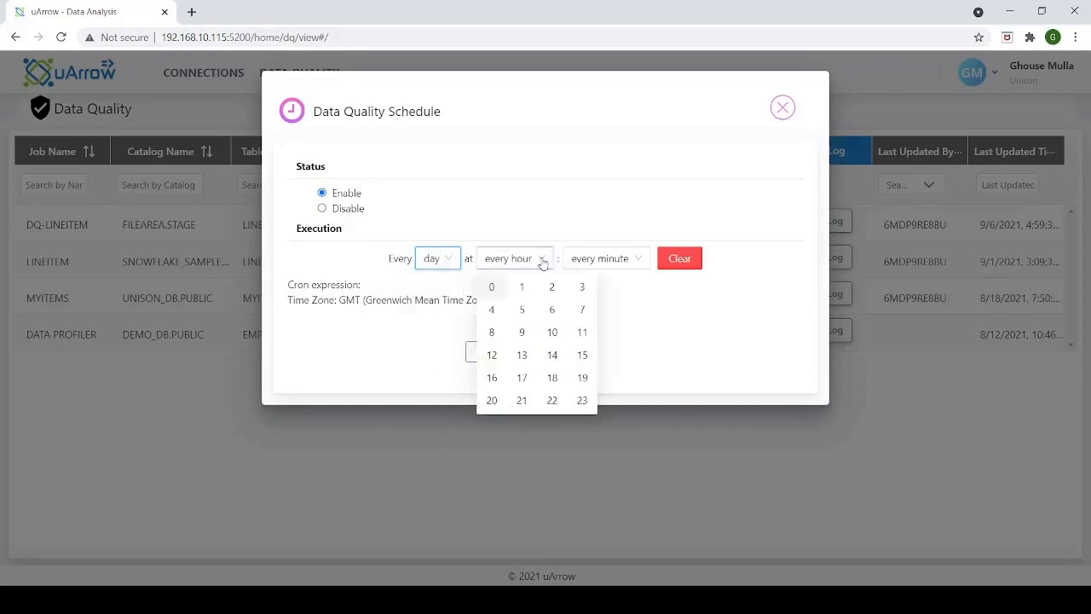
left_click(553, 332)
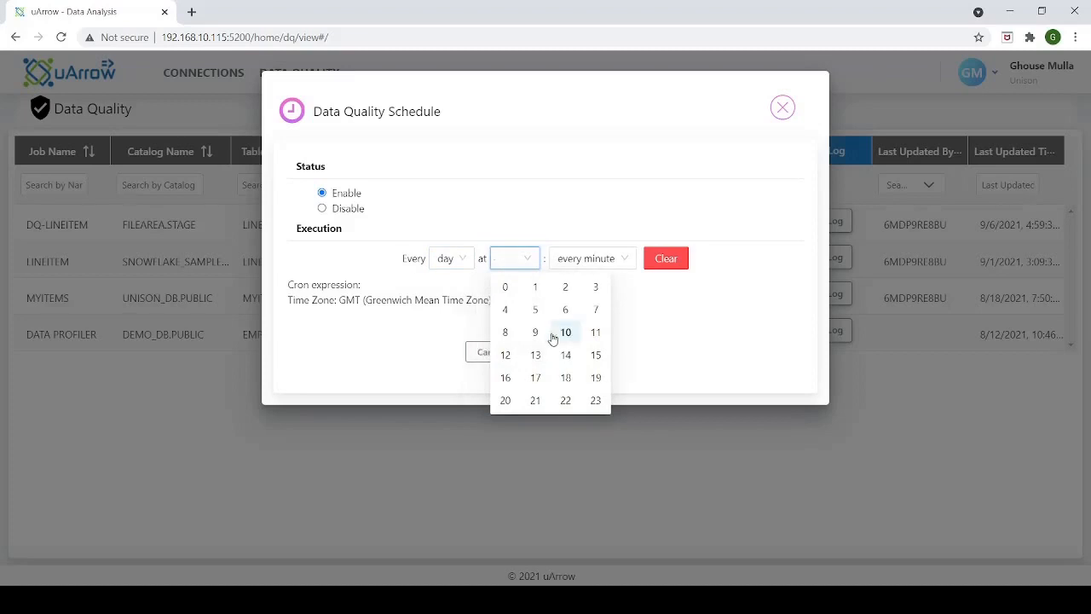
left_click(626, 261)
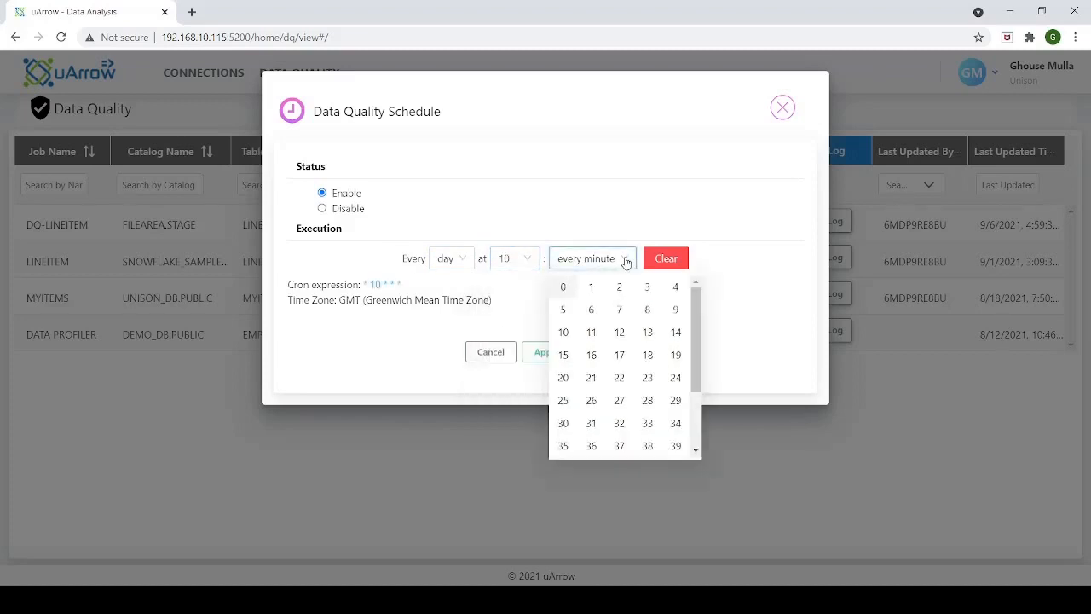
left_click(569, 354)
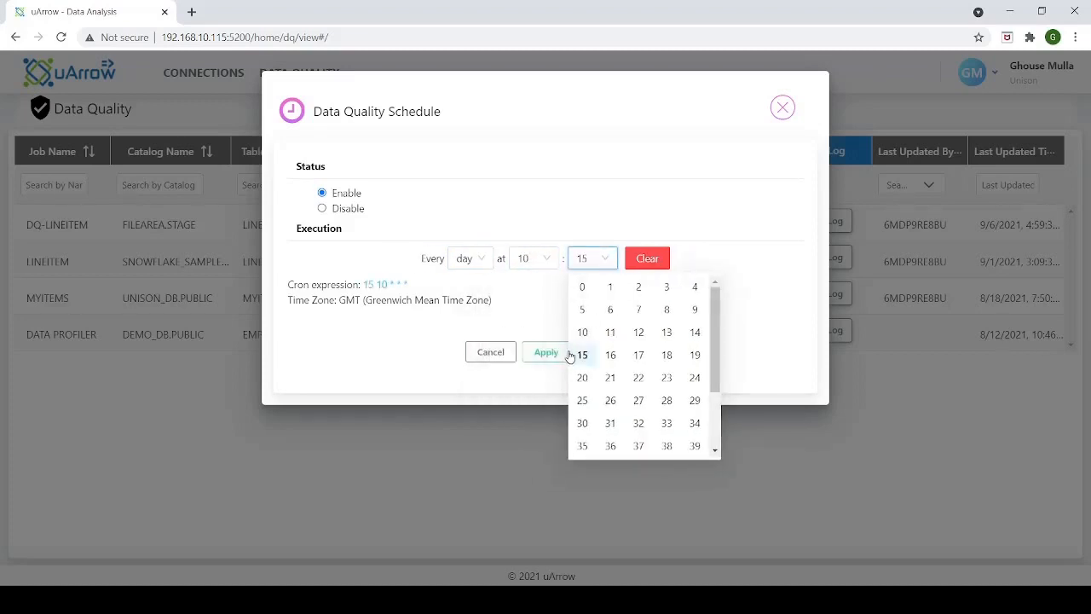
left_click(541, 297)
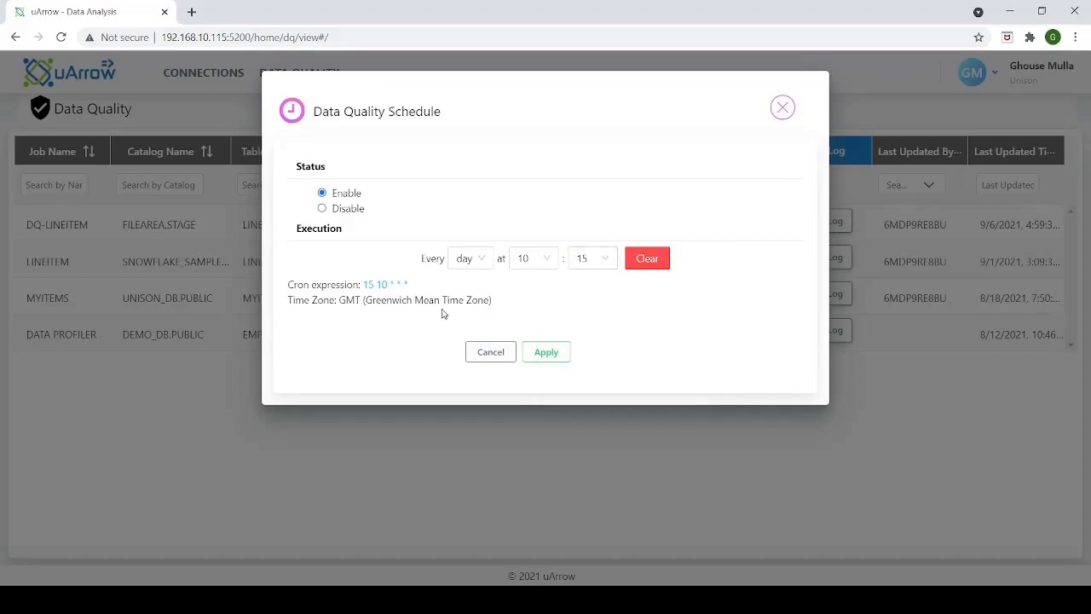
left_click(546, 353)
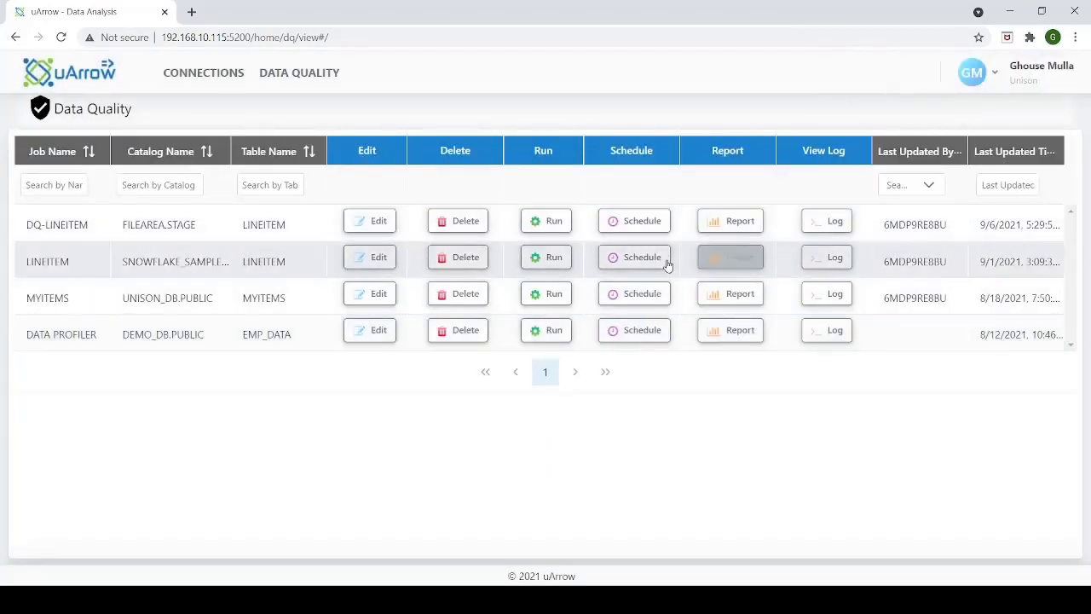
Check the DQ-LINEITEM run log, and look through the columns in the data profile summary of its report
left_click(825, 221)
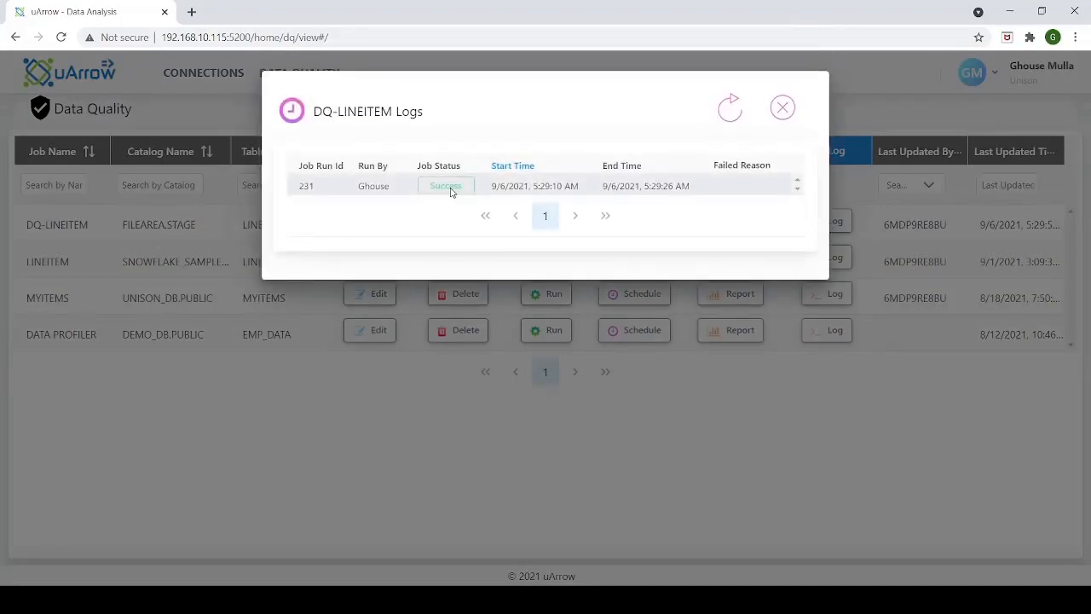
left_click(782, 107)
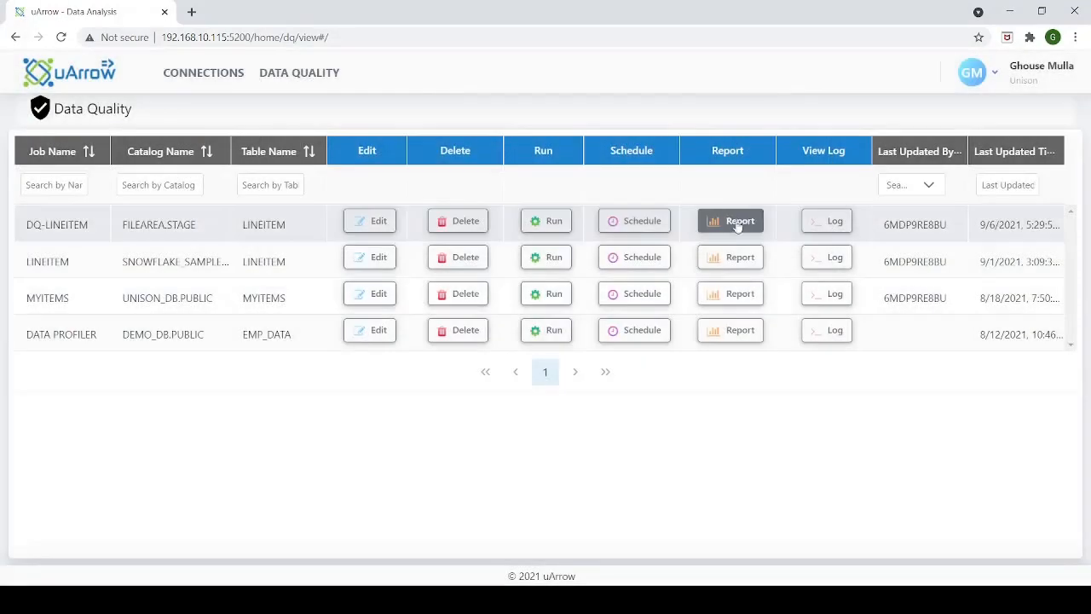
left_click(739, 224)
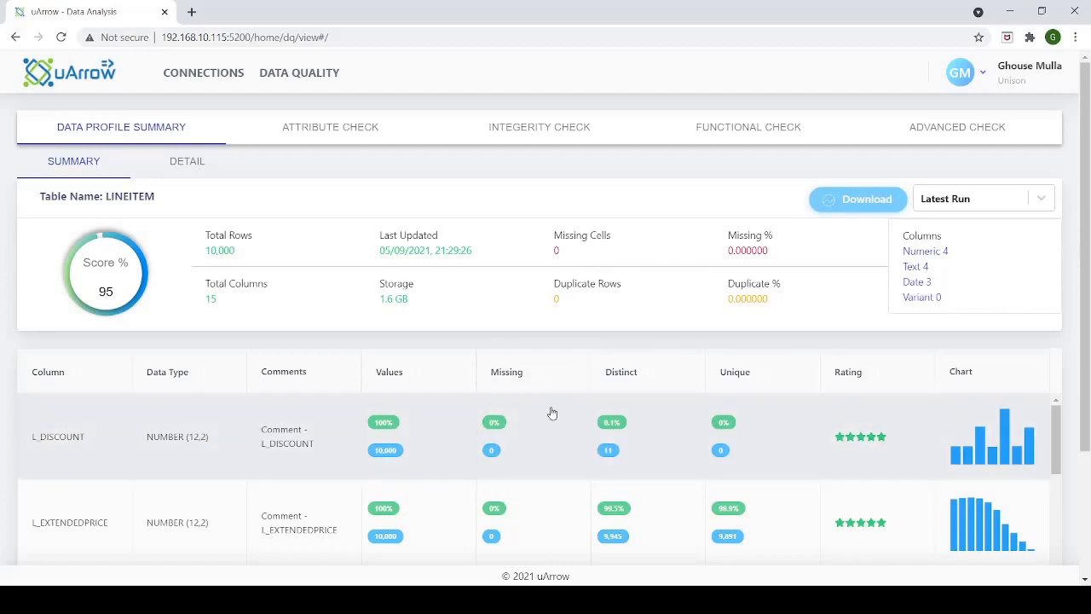
scroll(511, 418, "down", 1)
scroll(452, 426, "up", 1)
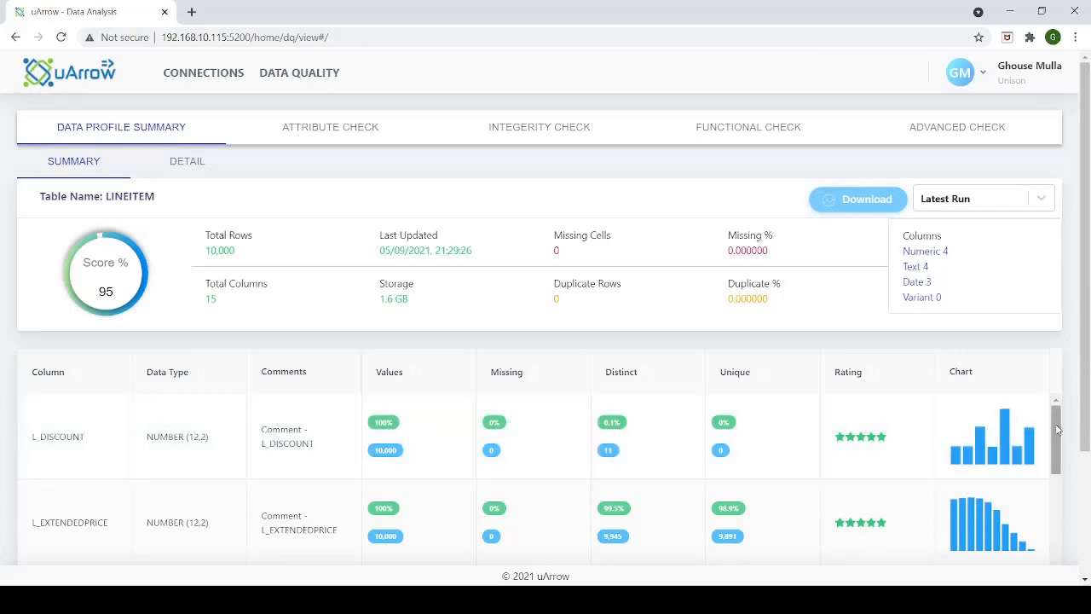
scroll(1056, 434, "down", 1)
left_click_drag(1057, 435, 1052, 541)
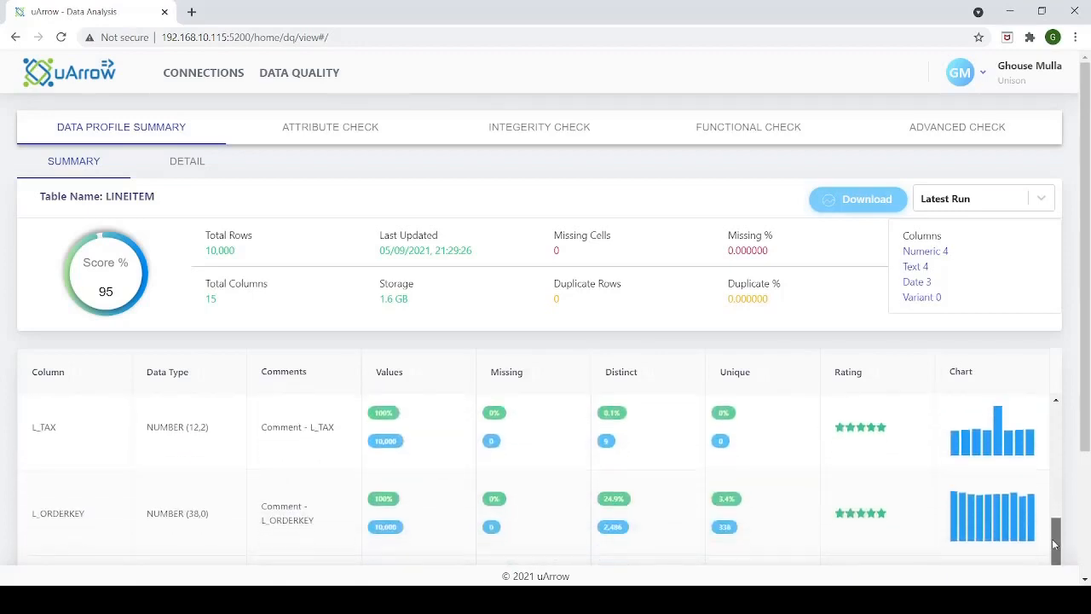
Examine the detailed column profiles, comparing the statistics and sample values of L_TAX and viewing L_PARTKEY
left_click(194, 168)
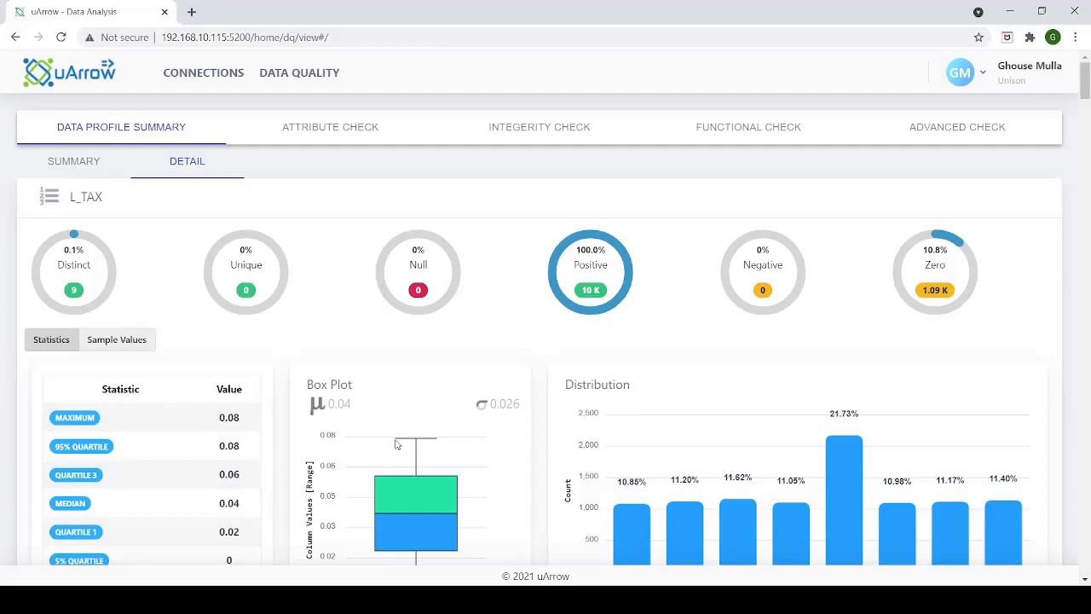
mouse_move(412, 479)
mouse_move(857, 492)
scroll(857, 492, "down", 1)
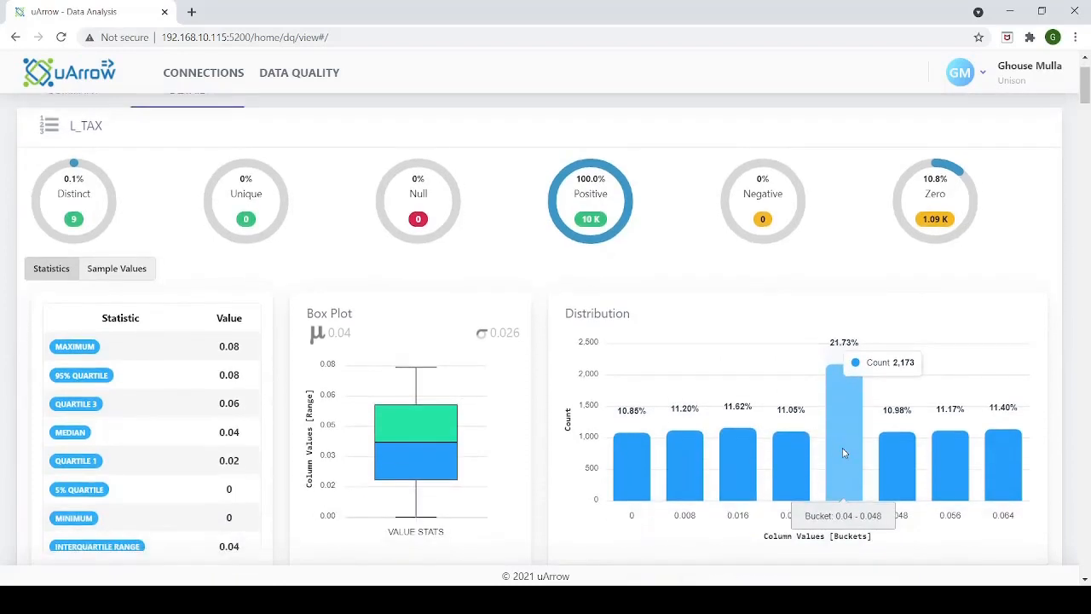
left_click(130, 269)
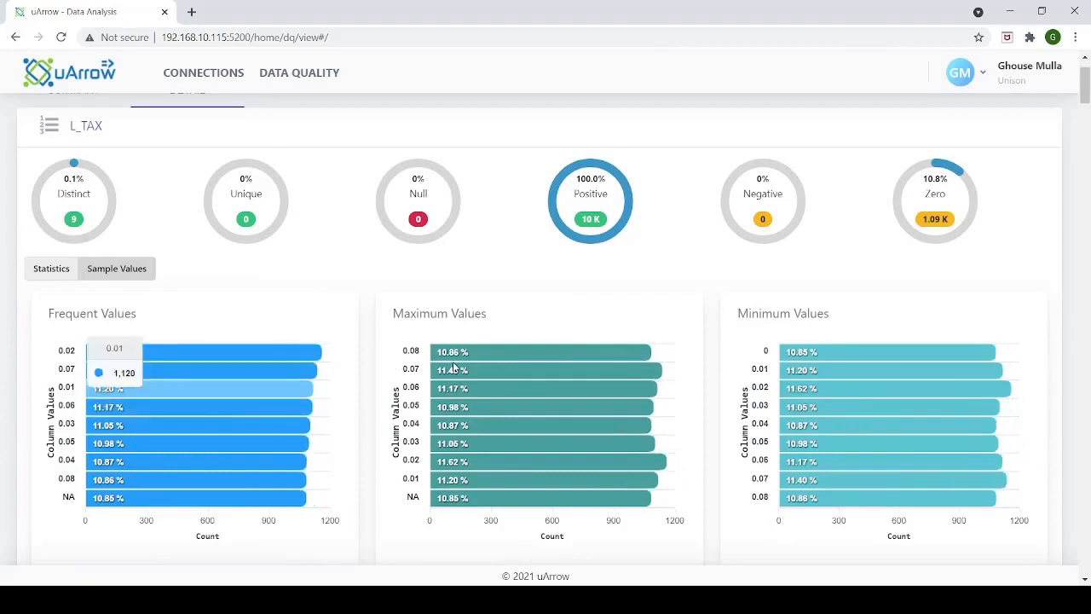
left_click(47, 271)
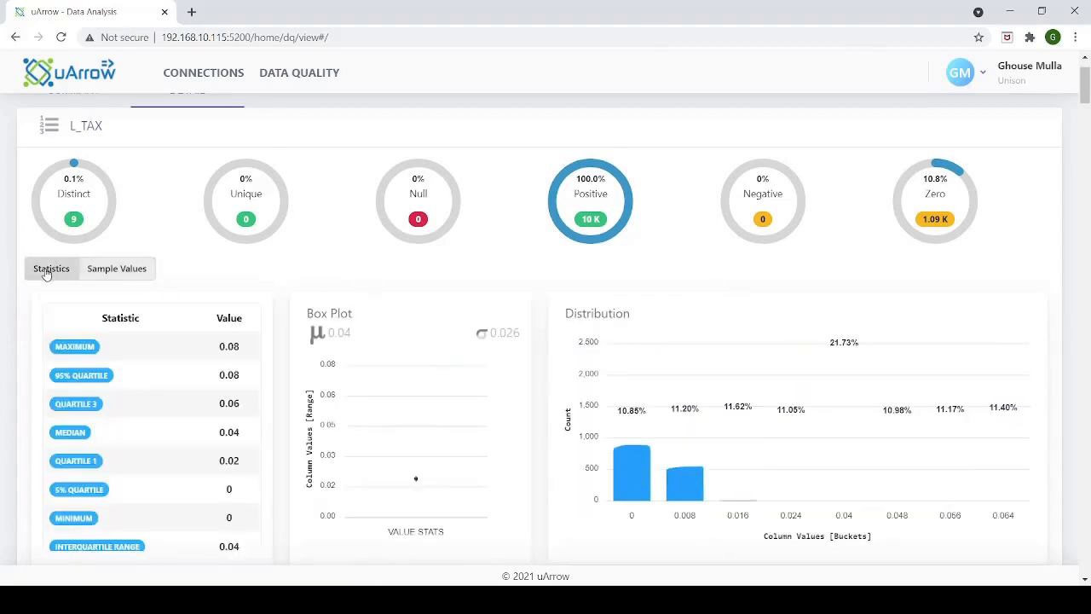
left_click_drag(1083, 102, 1080, 128)
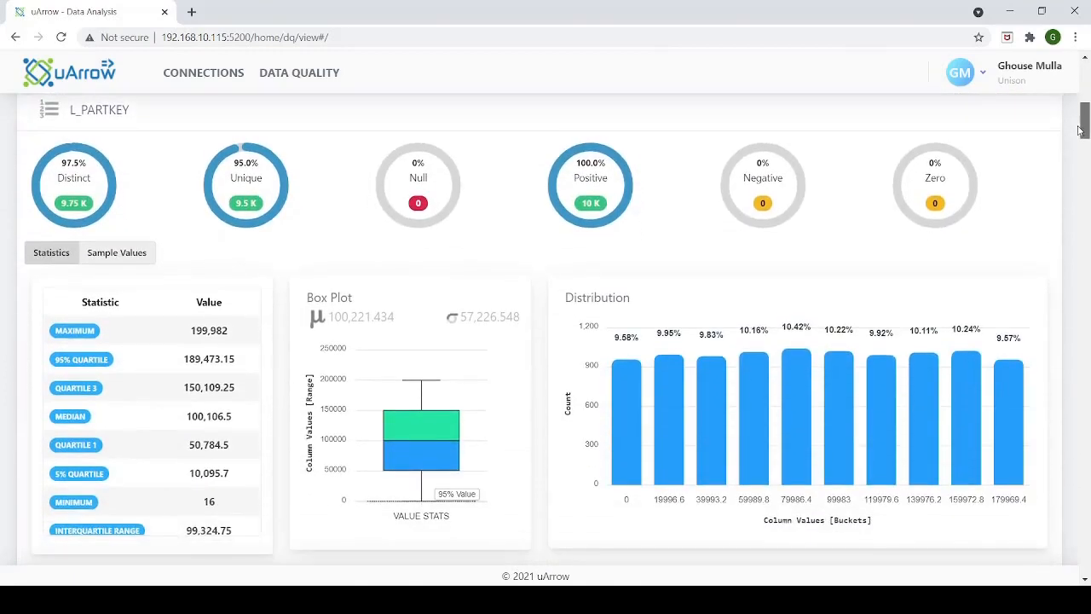
left_click_drag(1081, 130, 342, 135)
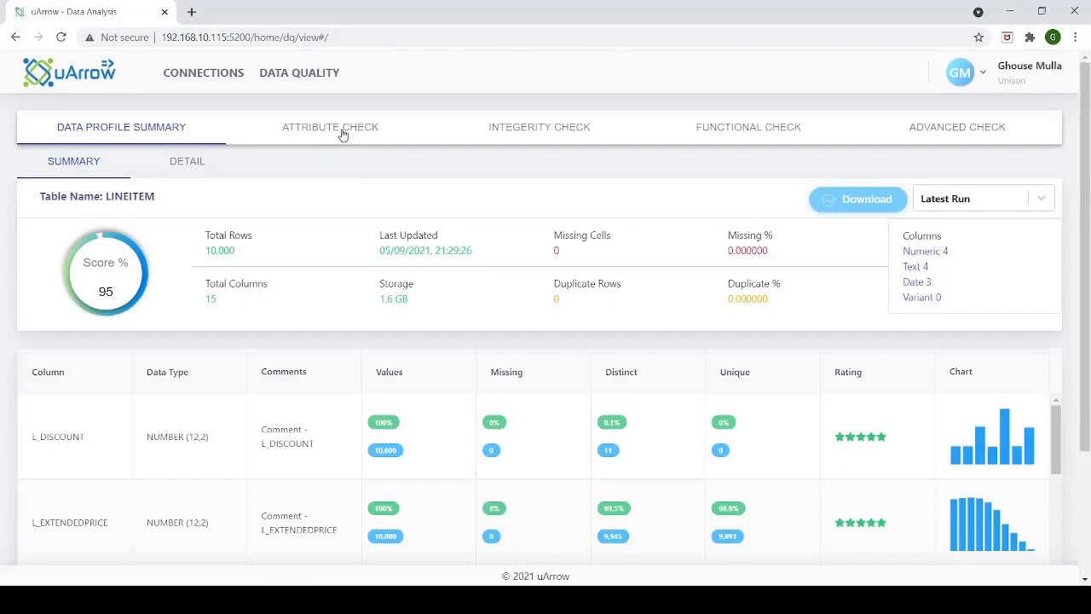
Raise a Jira issue for the L_RETURNFLAG dictionary check, keeping the suggested assignee, High priority and Bug type
left_click(342, 134)
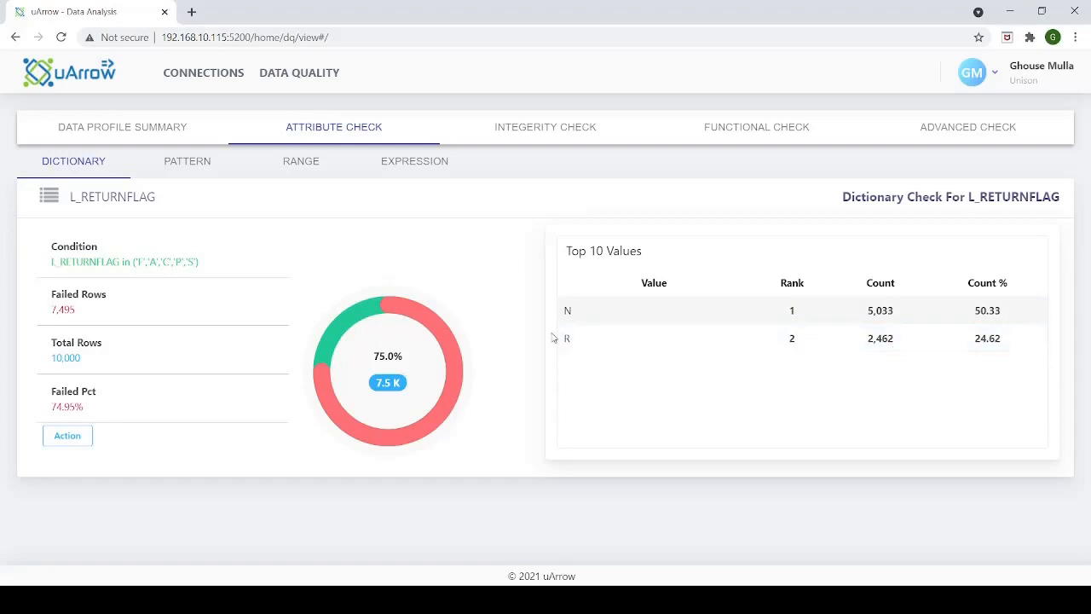
left_click(81, 438)
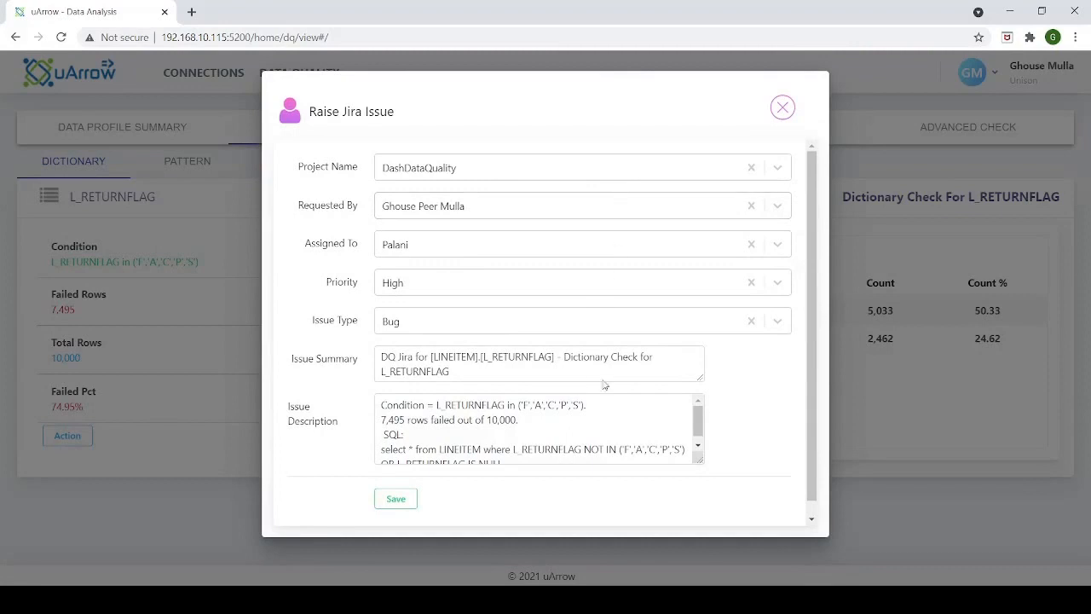
left_click(585, 246)
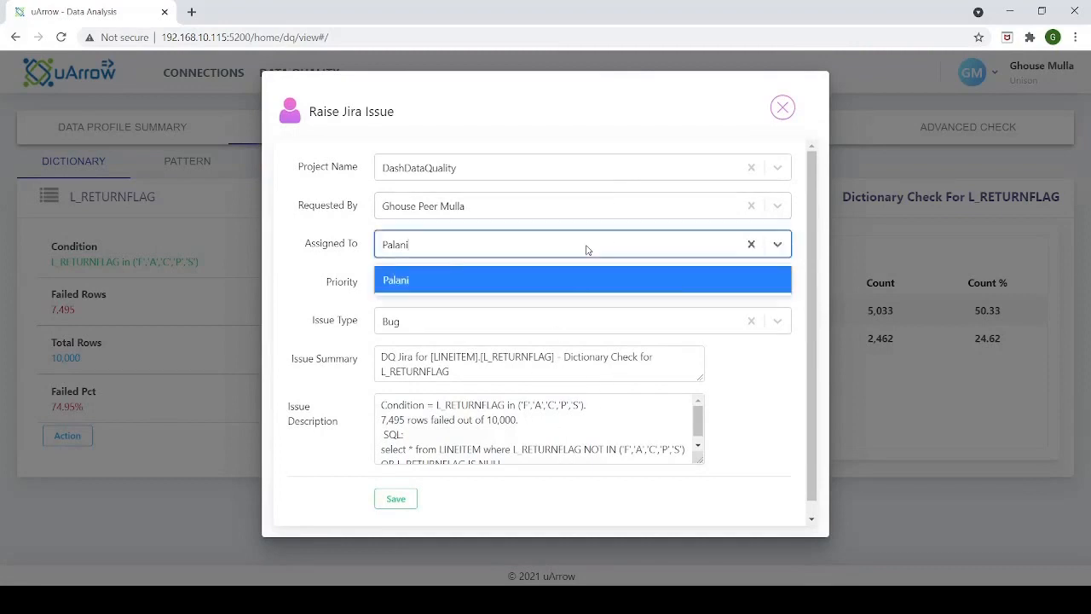
left_click(585, 246)
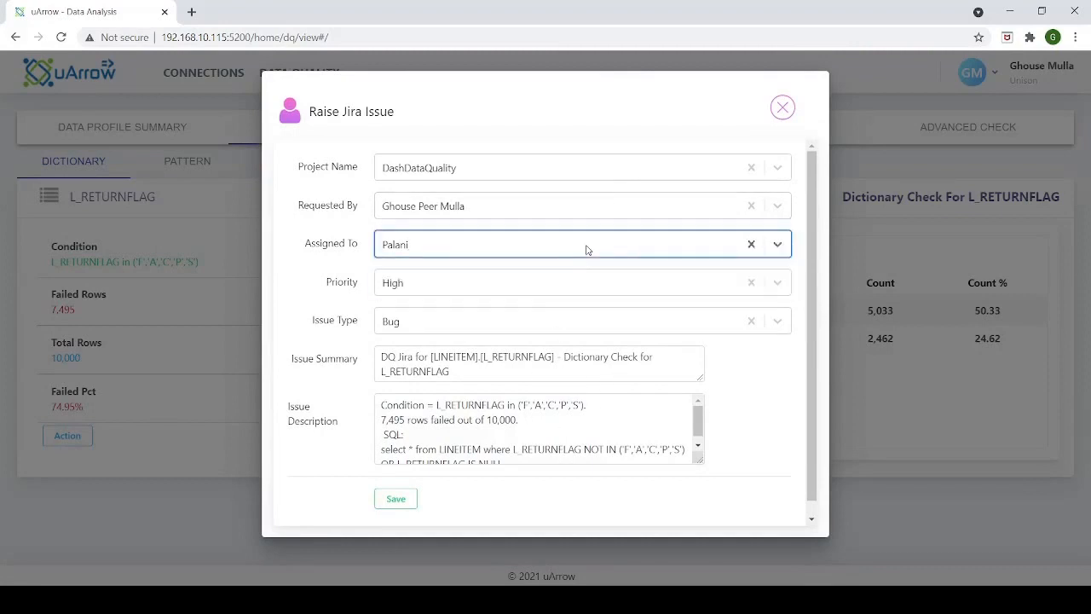
left_click(406, 502)
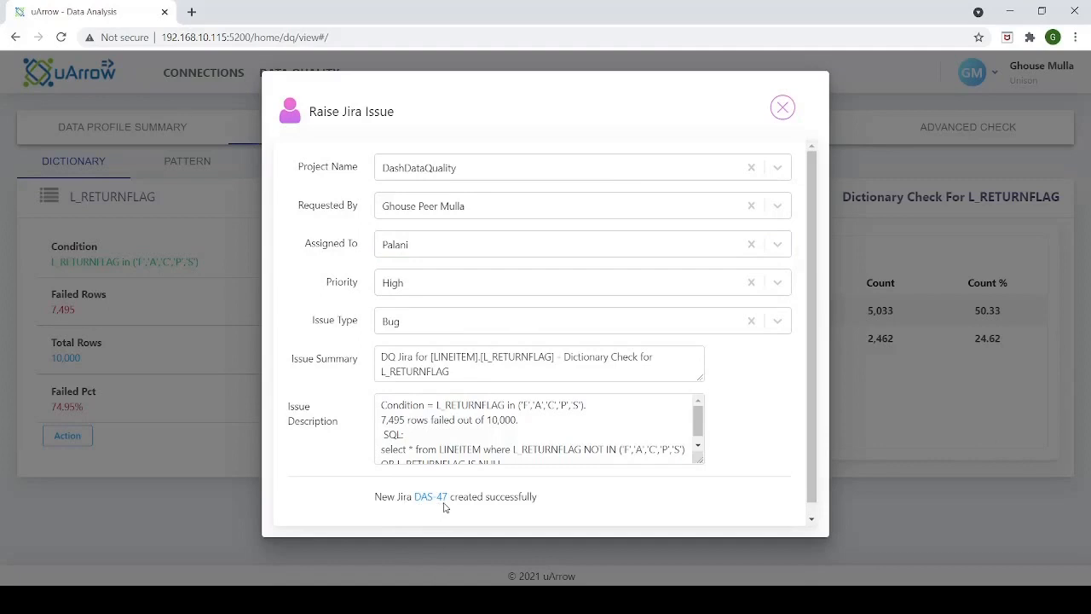
left_click(783, 108)
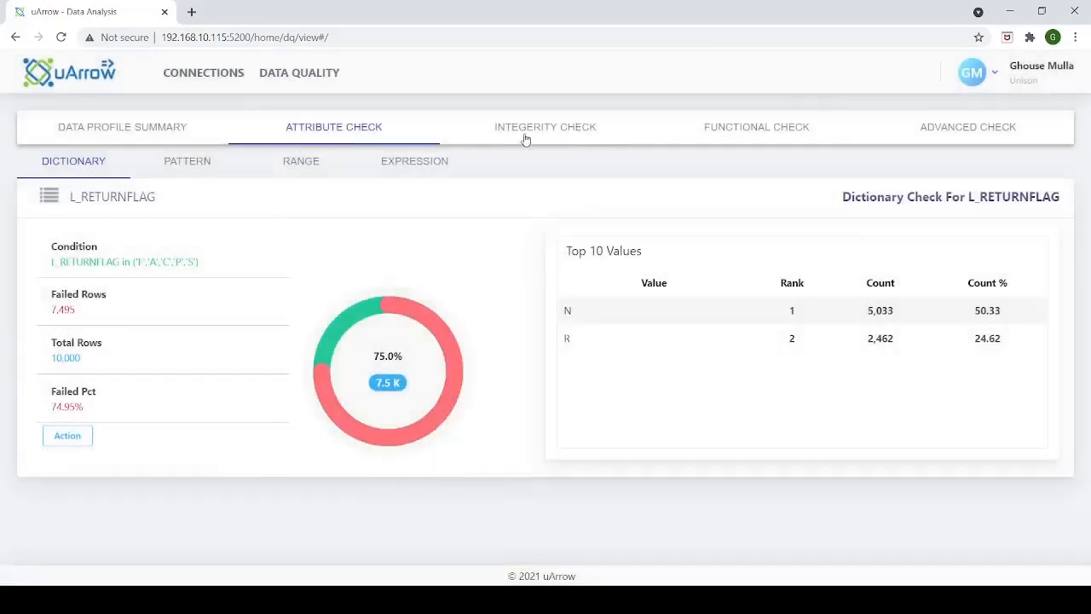
Review the pattern, range and expression results of the attribute checks in the LINEITEM report
left_click(198, 170)
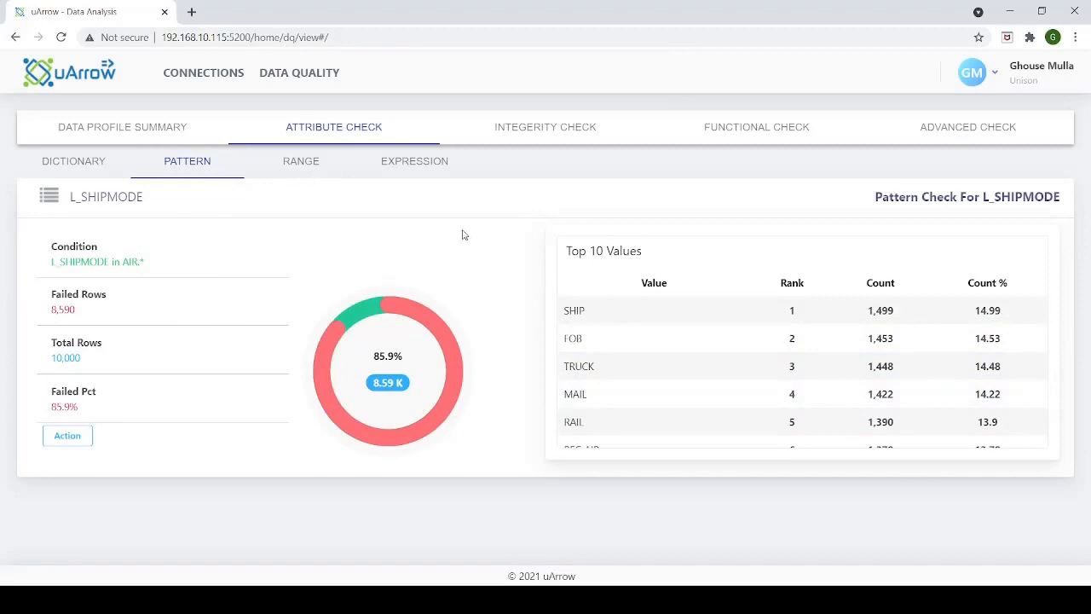
left_click(308, 167)
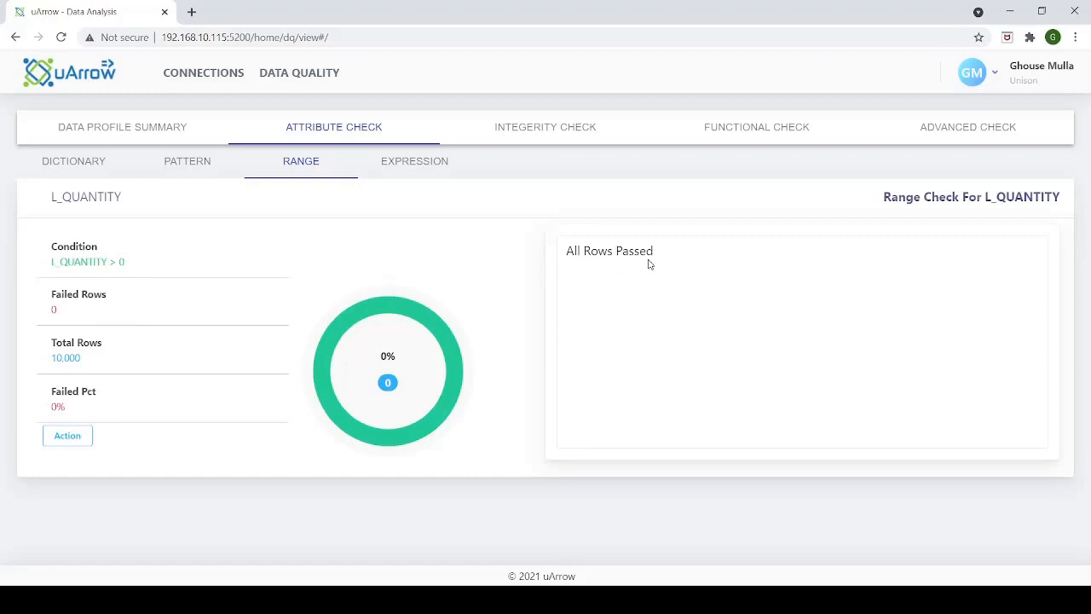
left_click(406, 167)
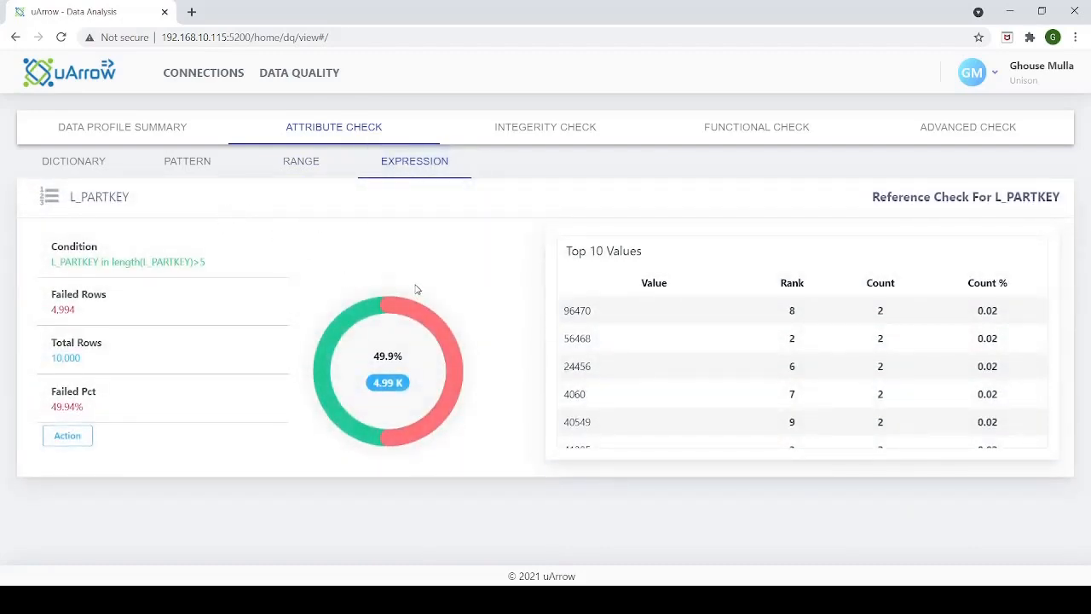
Review the primary key, reference key and bridge key integrity results and the relation and pair functional results
left_click(526, 129)
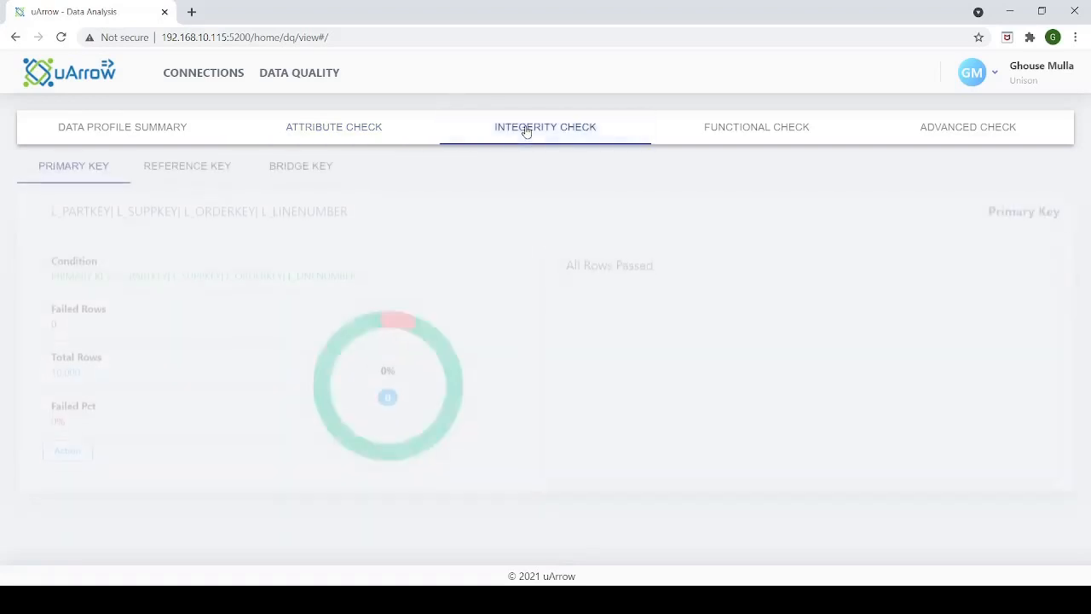
left_click(183, 165)
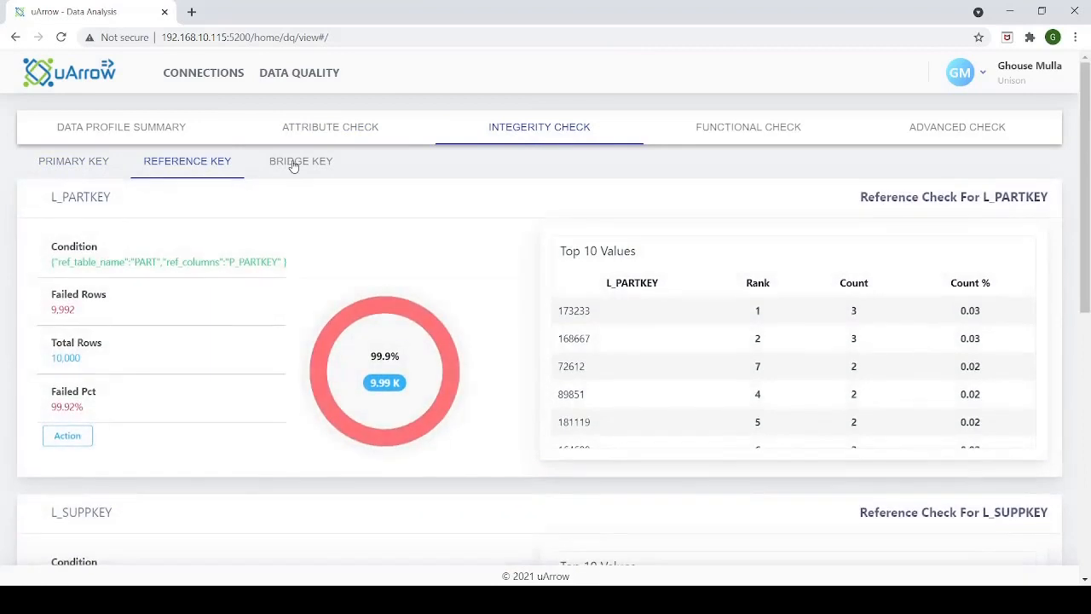
left_click(292, 164)
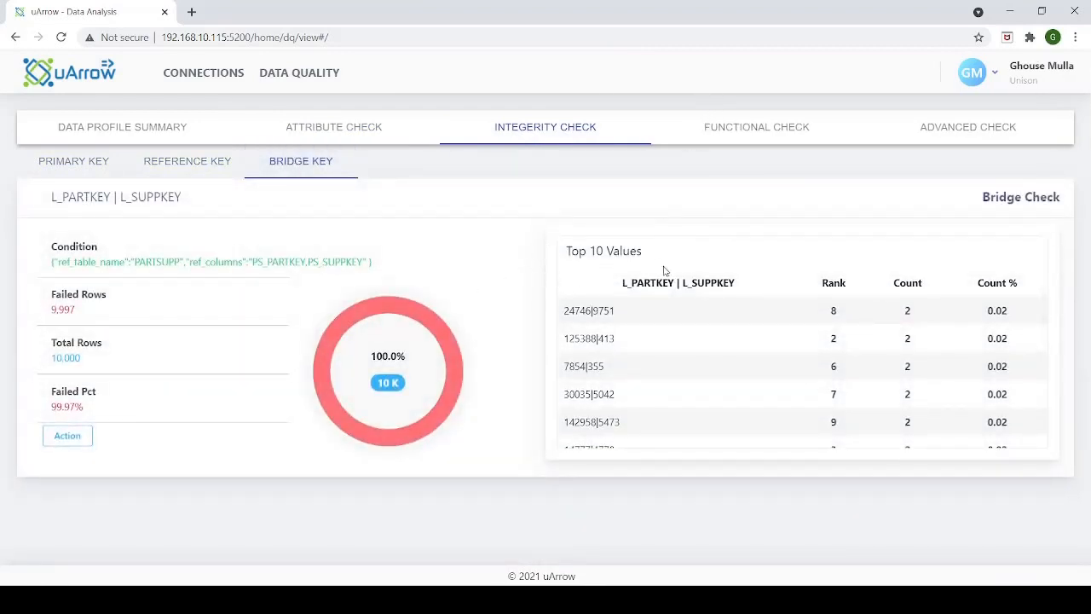
left_click(751, 134)
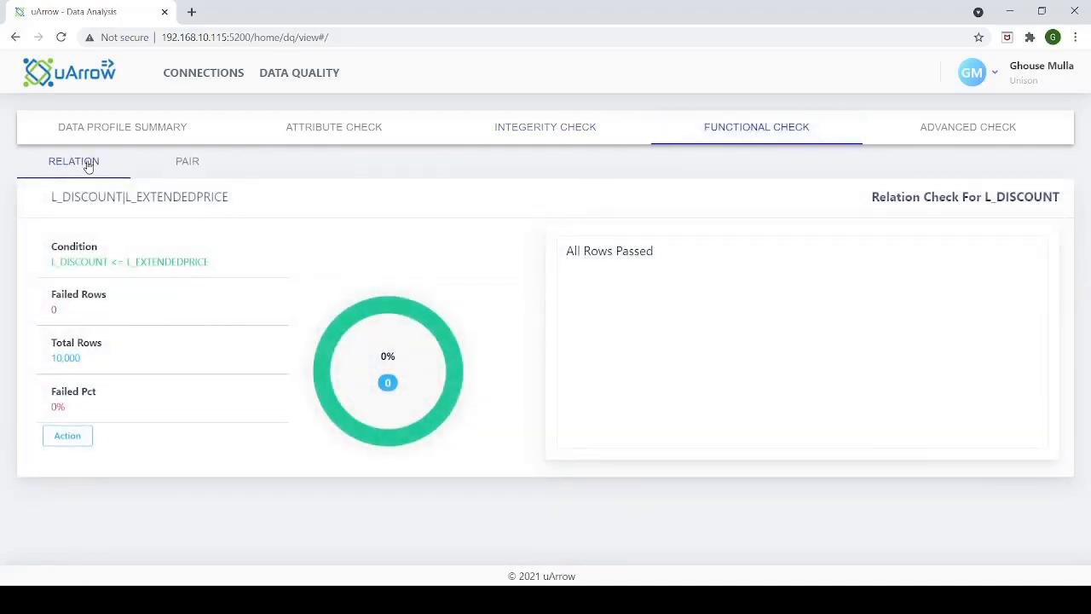
left_click(189, 168)
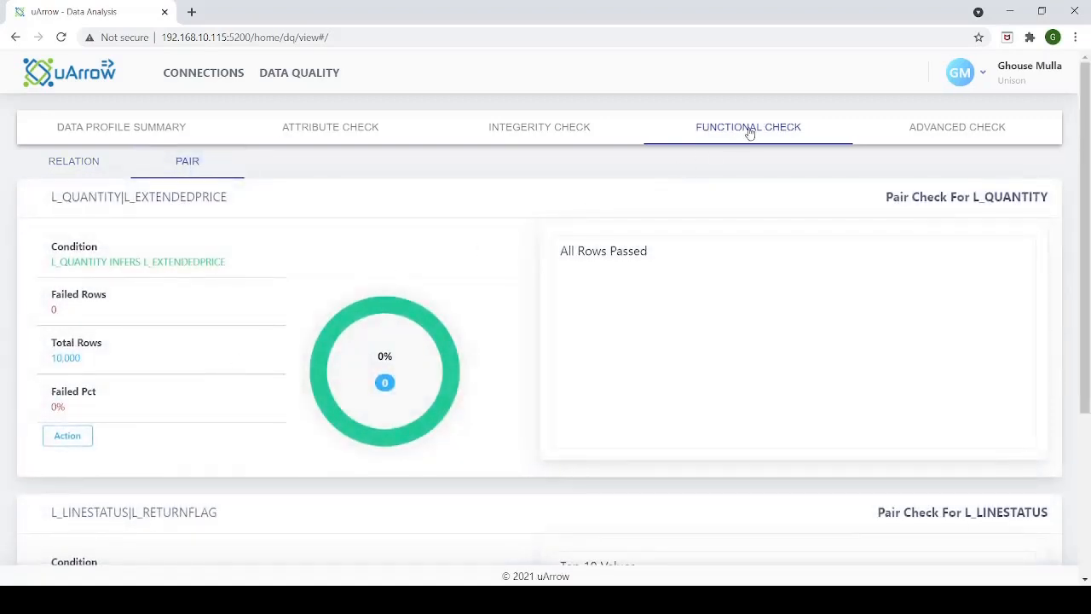
Copy the SQL of the CommitedDateCheck rule from the advanced check results and switch the browser to full screen
left_click(931, 133)
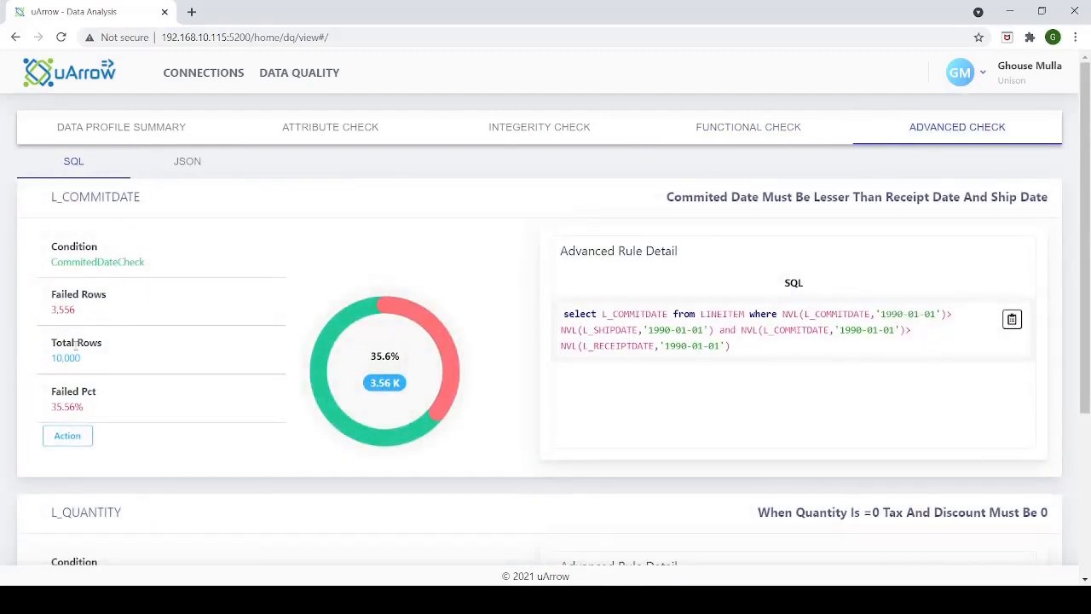
left_click(1014, 326)
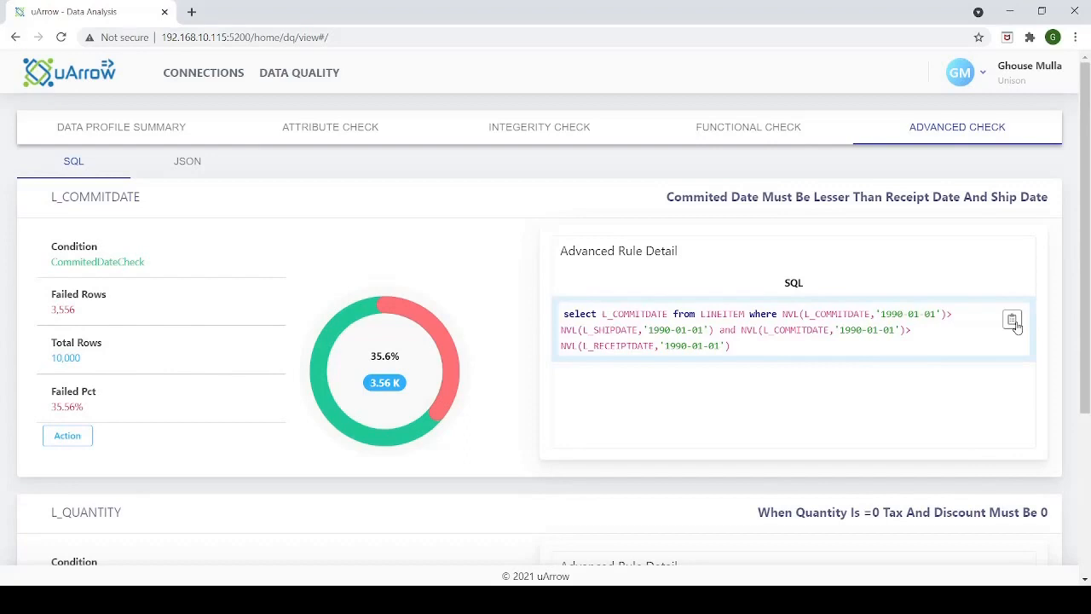
left_click(1014, 322)
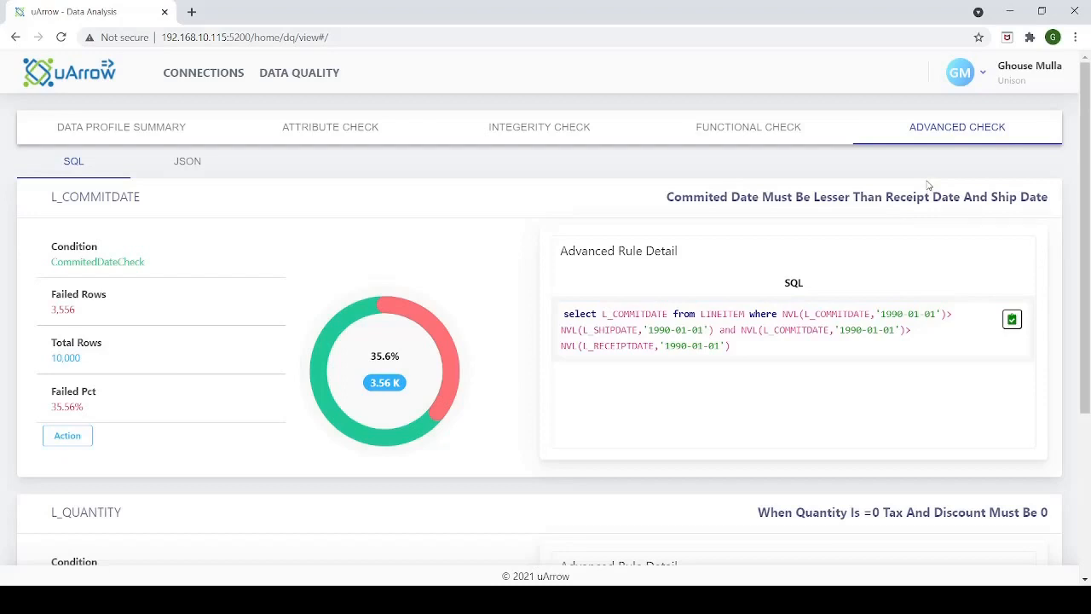
key("F11")
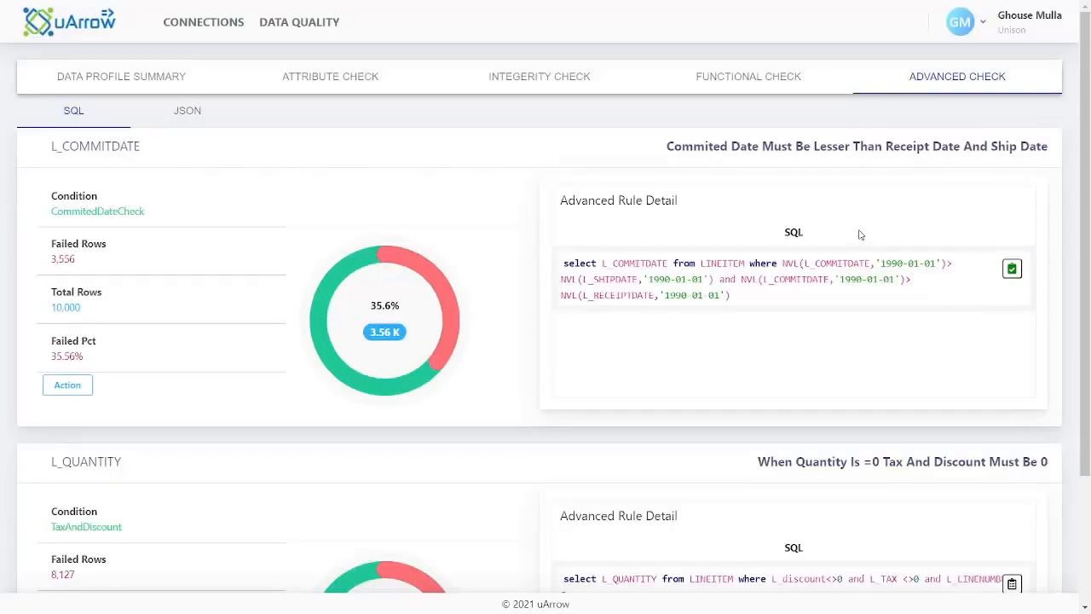